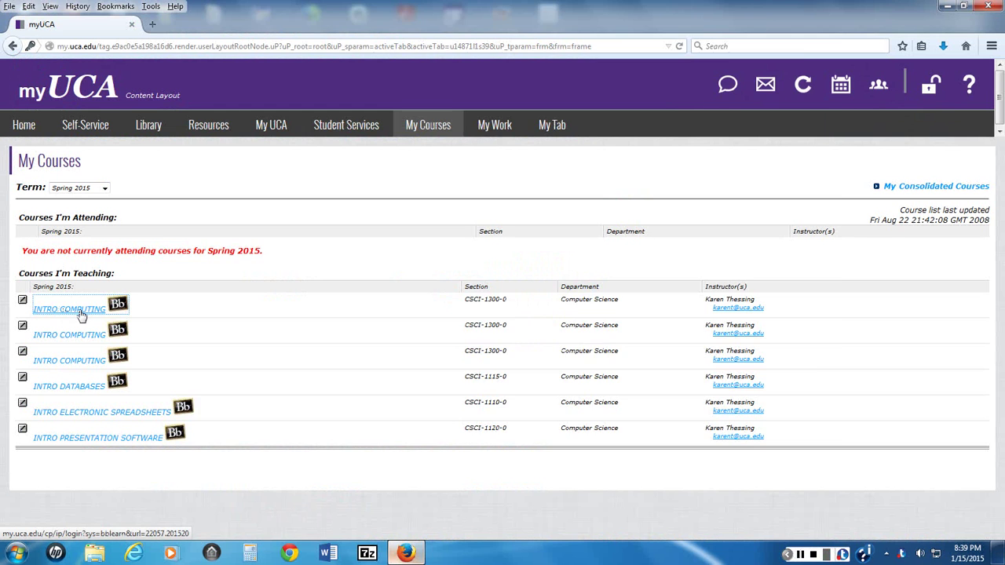
Step: Enter INTRO COMPUTING, maximize the window, and open the Spring 2015 syllabus .doc in Microsoft Word
left_click(79, 309)
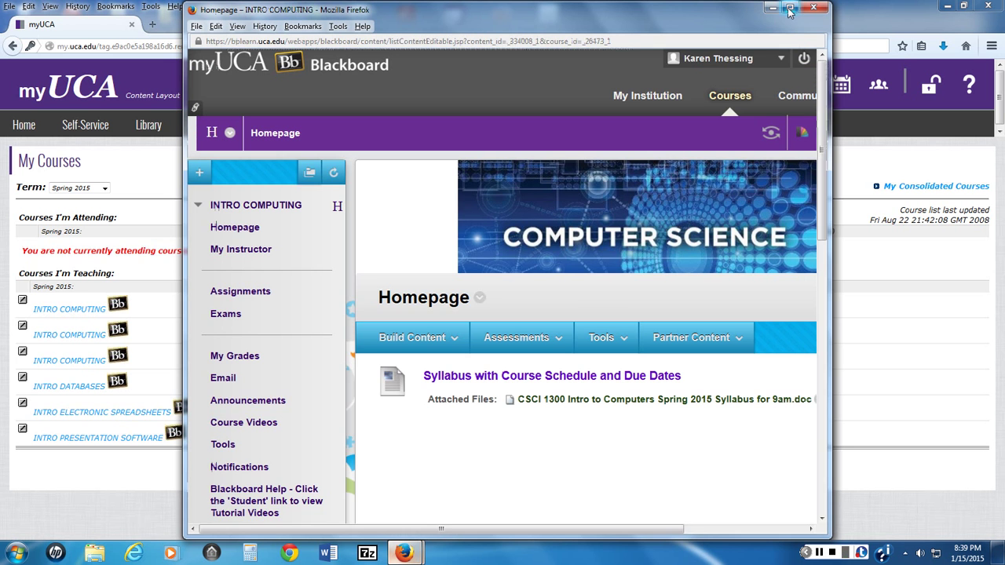
left_click(790, 10)
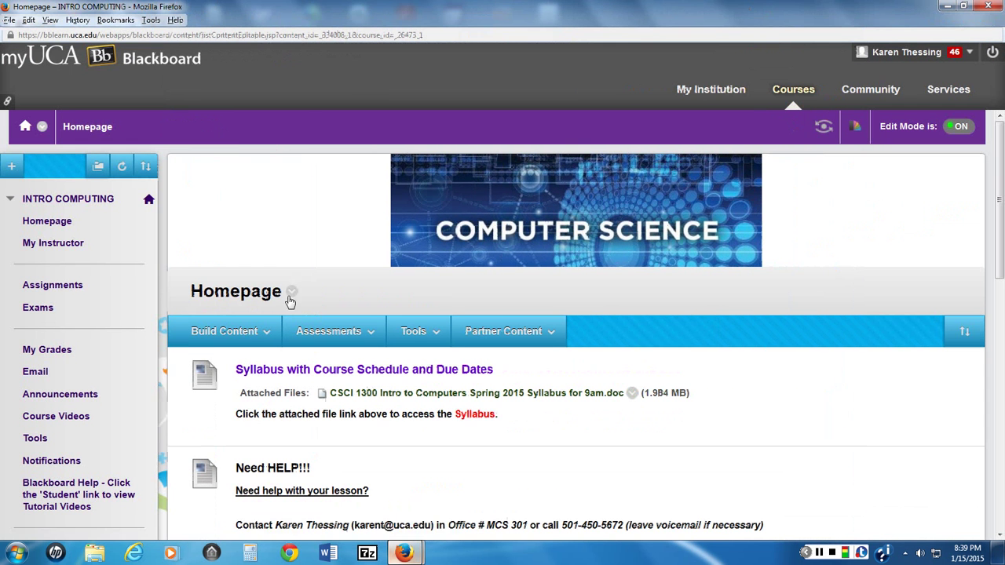
left_click(430, 399)
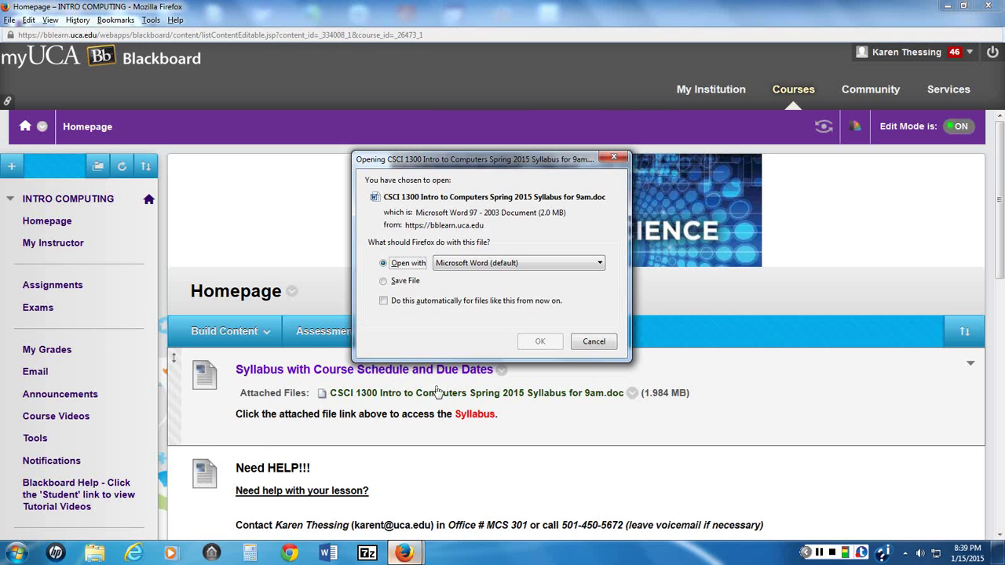
left_click(540, 341)
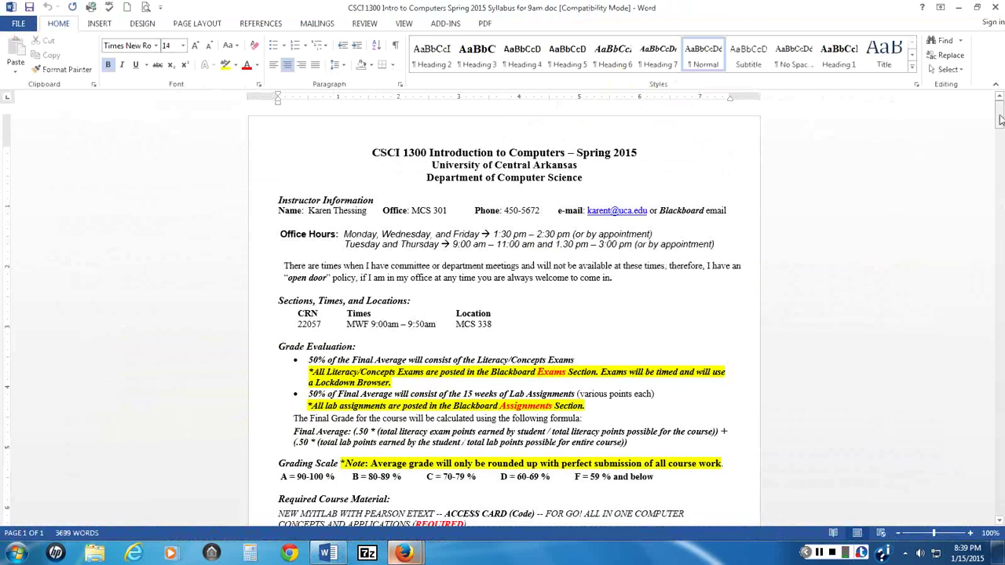
Step: Scroll through the 9-page syllabus down to the Get Your Computer Ready and Get Help!!! sections
left_click_drag(1001, 116, 958, 405)
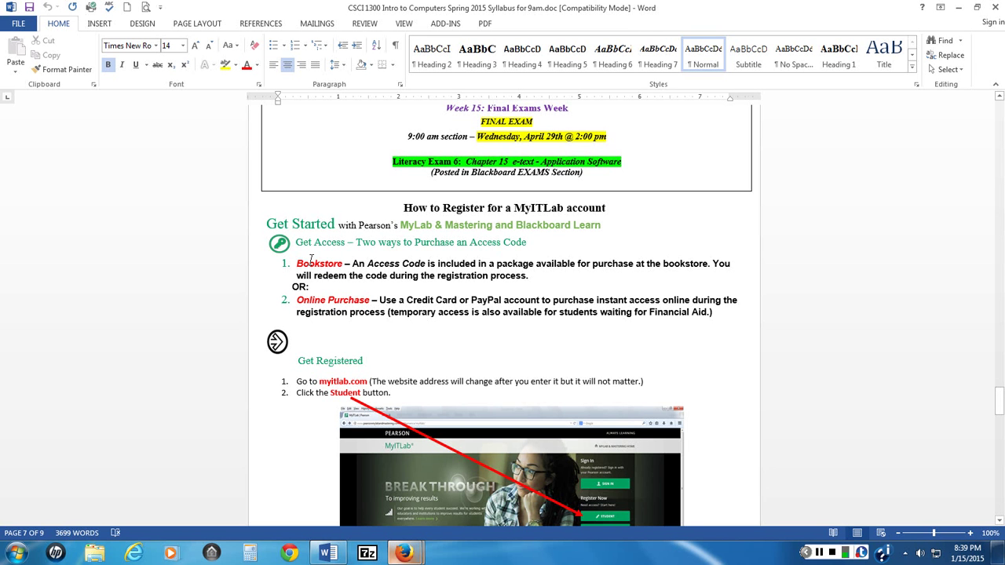
scroll(339, 294, "down", 1)
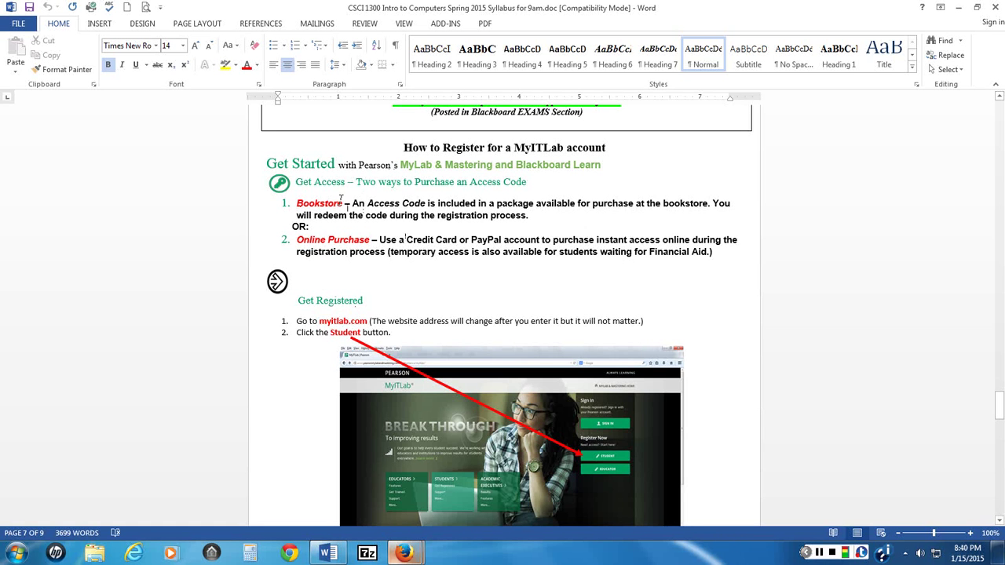
left_click(331, 311)
scroll(369, 305, "down", 10)
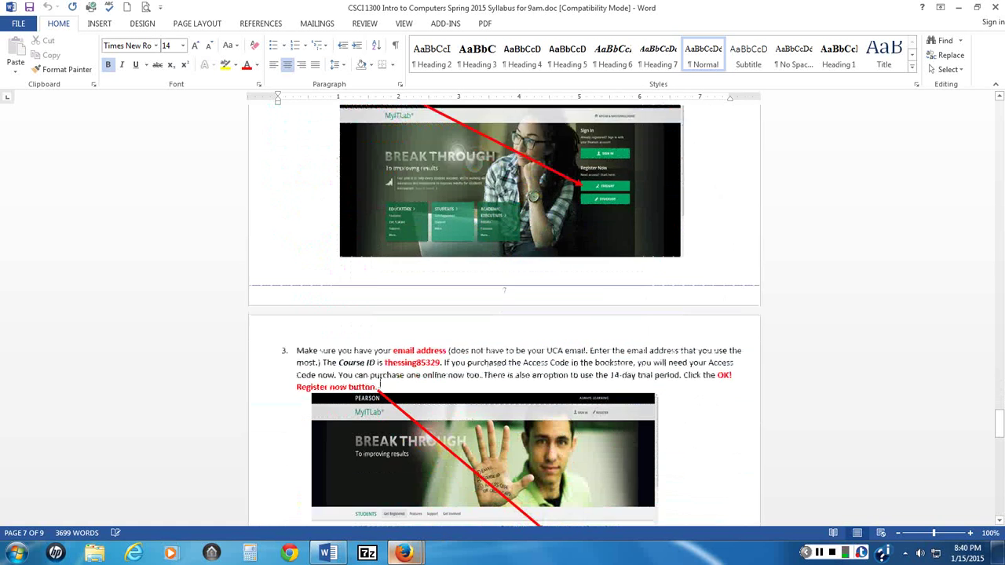
scroll(380, 384, "down", 4)
scroll(395, 379, "down", 4)
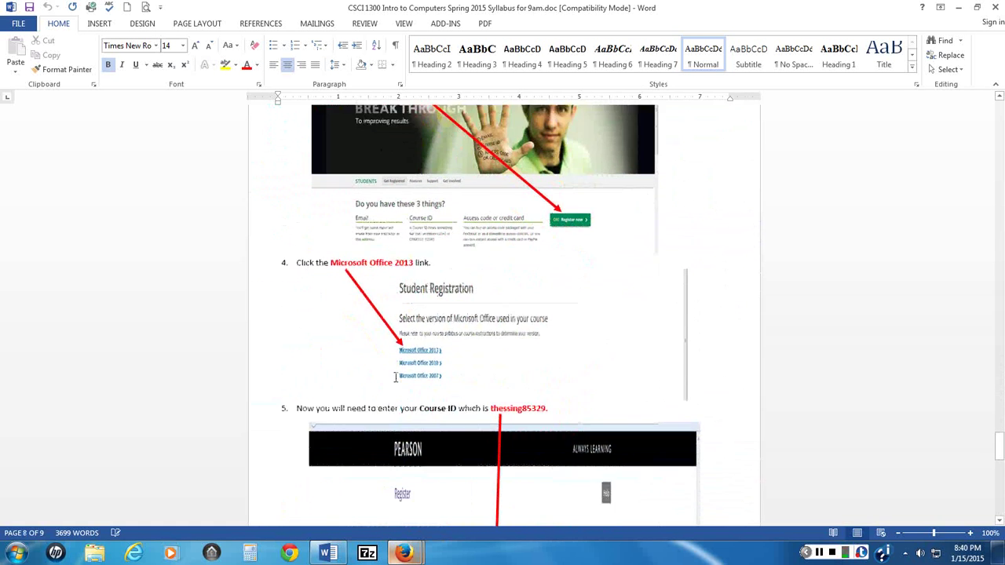
scroll(395, 380, "down", 4)
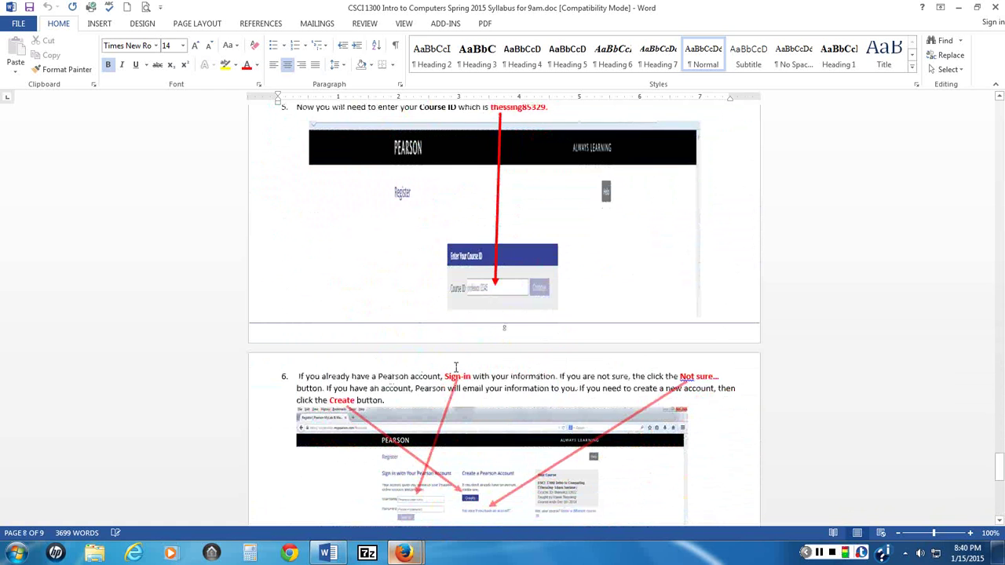
scroll(560, 377, "down", 3)
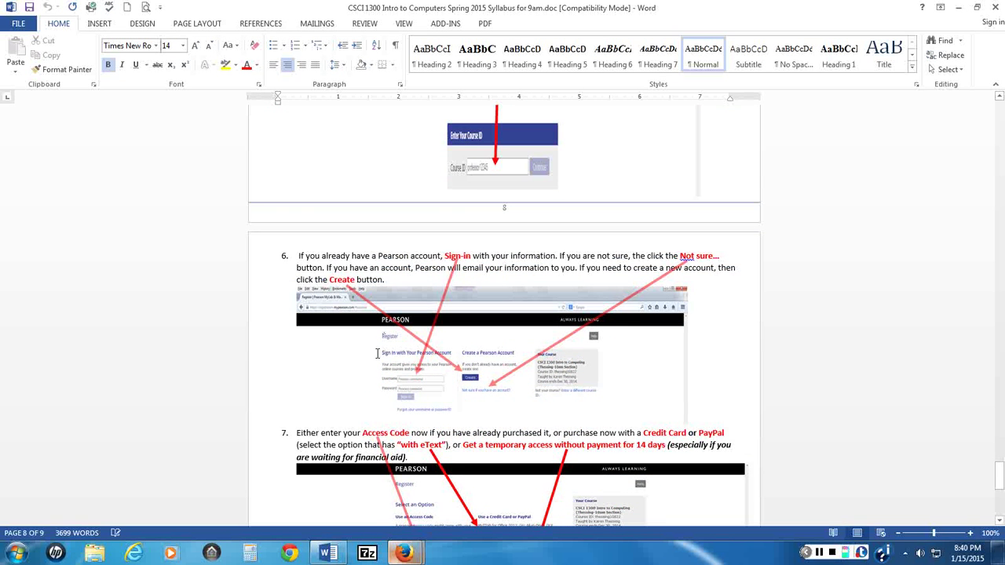
scroll(443, 369, "down", 5)
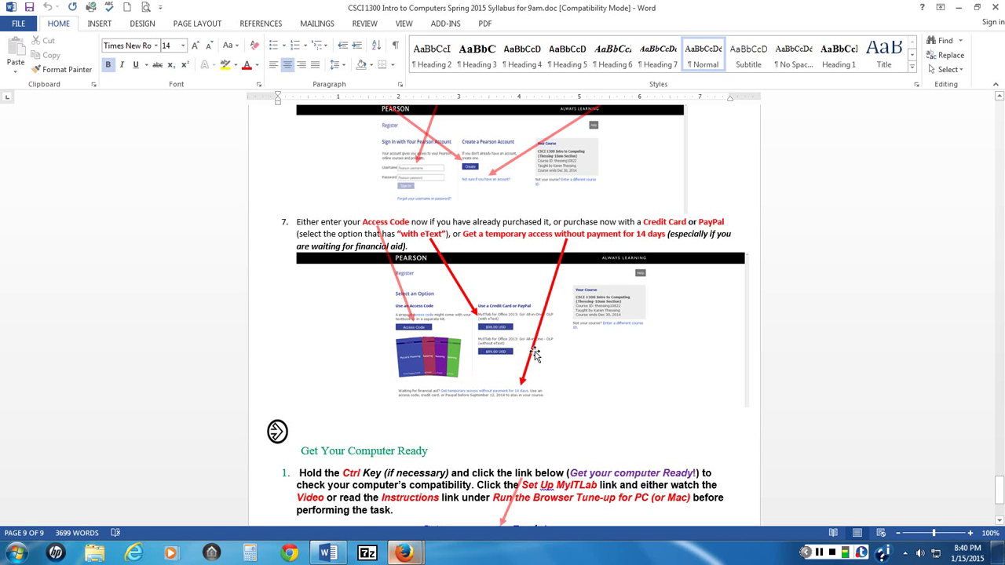
scroll(533, 351, "down", 4)
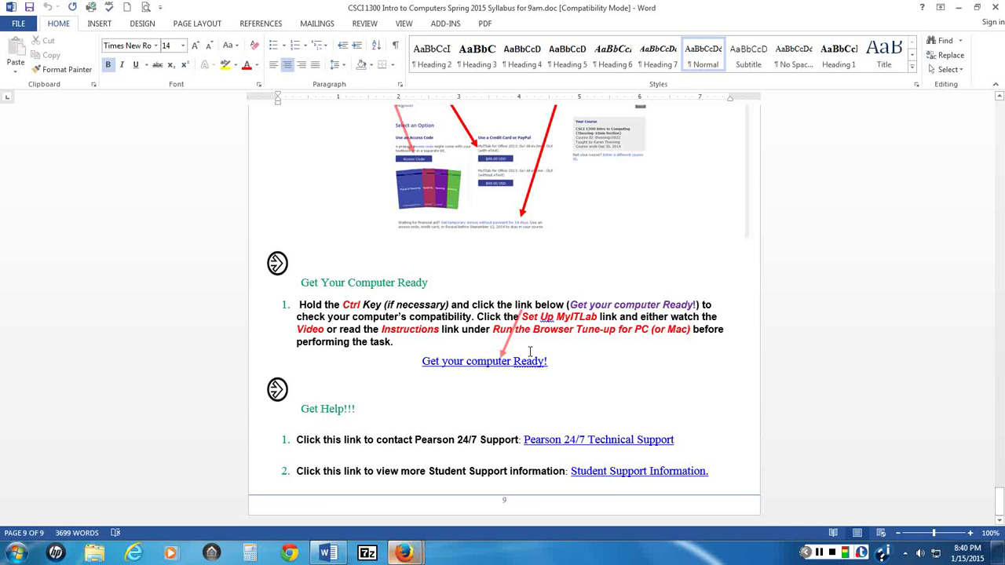
Step: Close the Word syllabus and minimize the Blackboard and myUCA Firefox windows
left_click(996, 8)
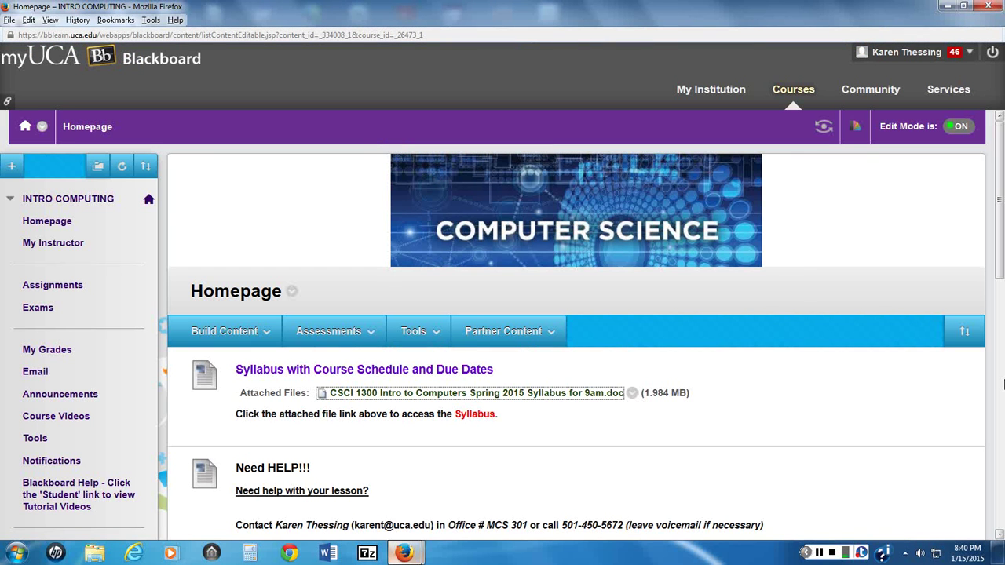
left_click(832, 553)
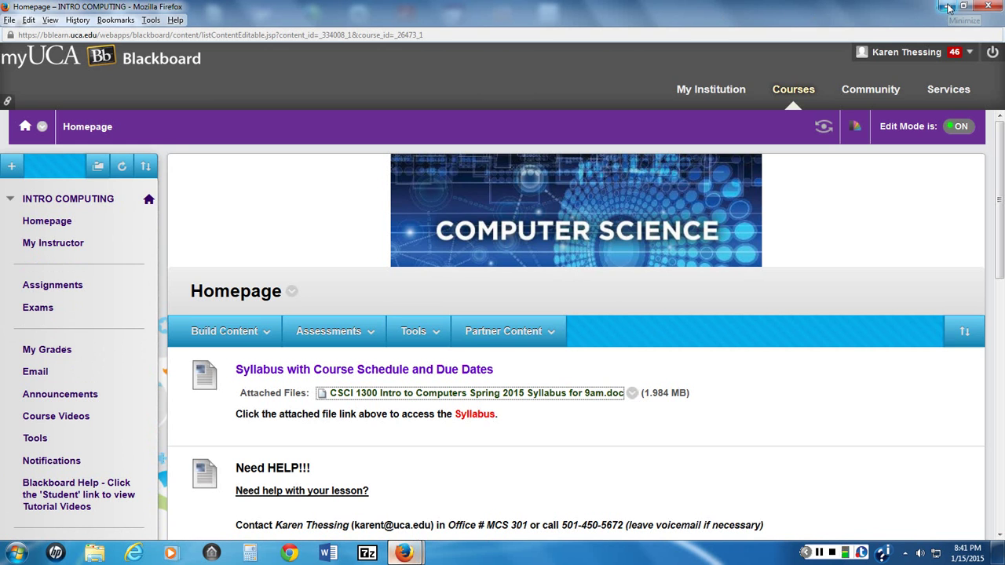
left_click(948, 8)
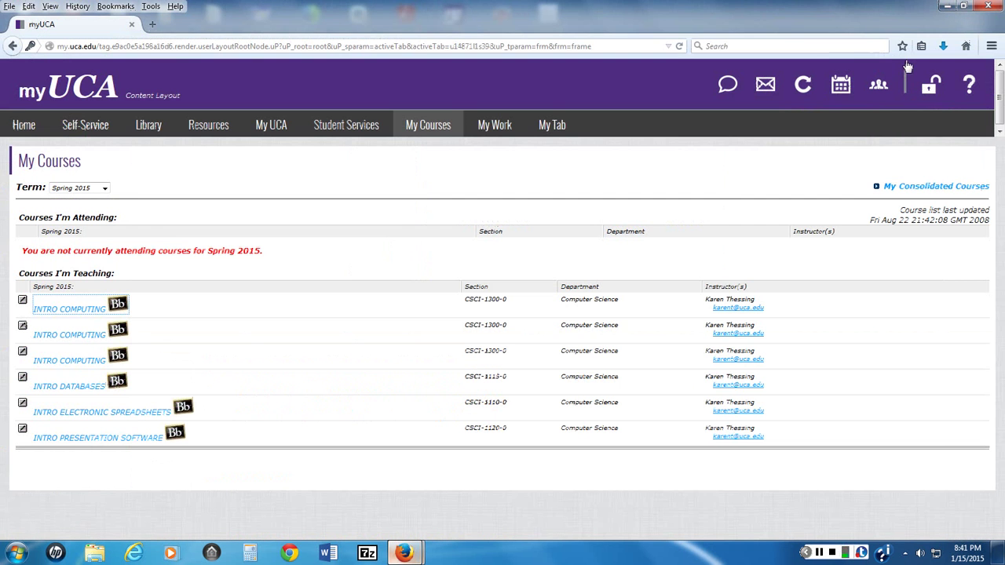
left_click(948, 7)
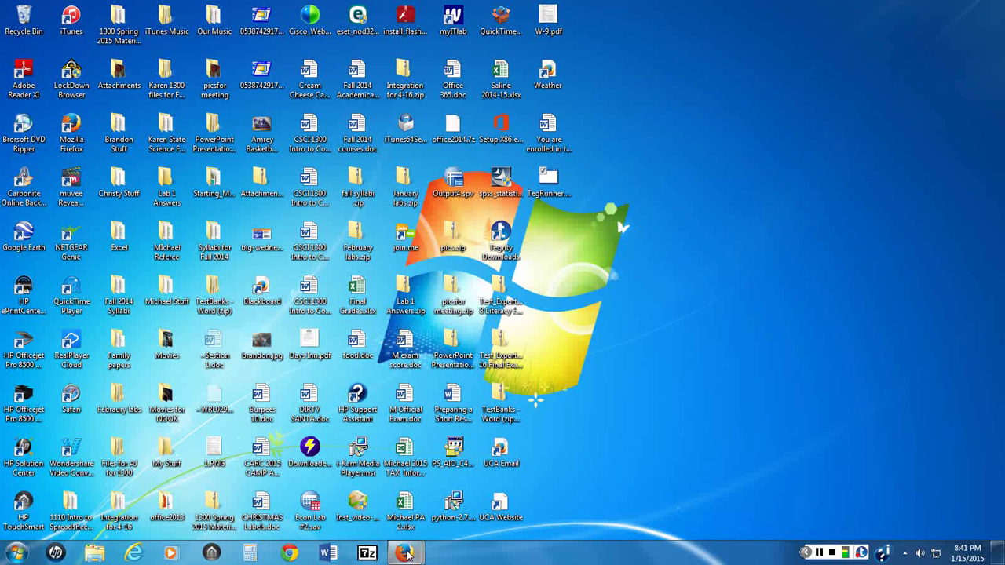
Step: Search for 'download google chrome', visit the google.com Chrome download page, then close the browser
left_click(290, 552)
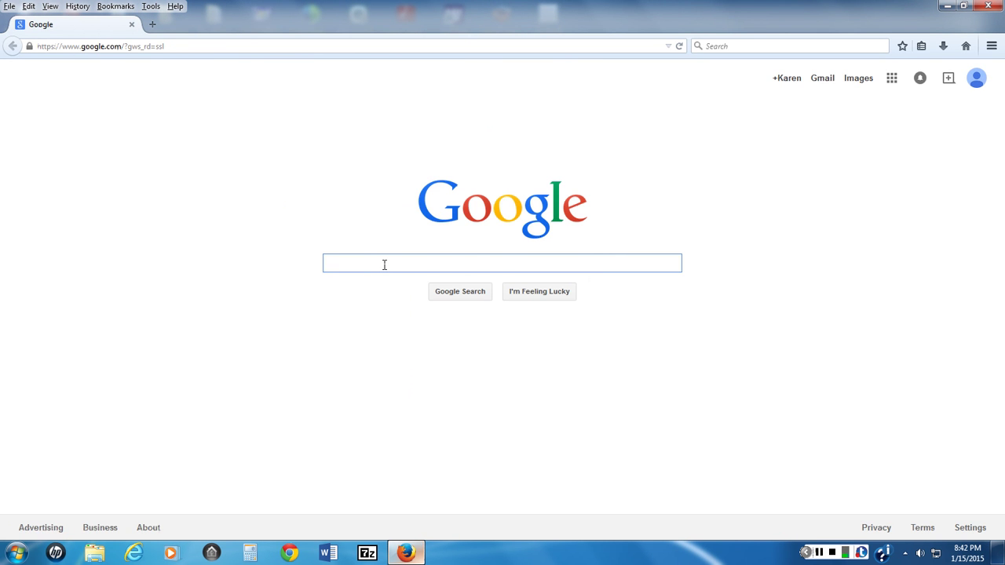
type("down")
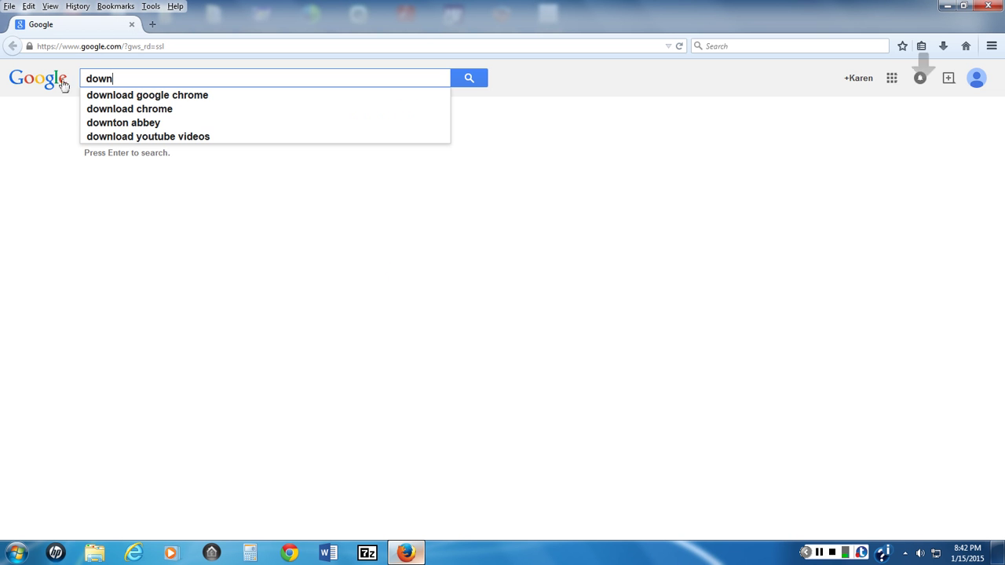
left_click(119, 98)
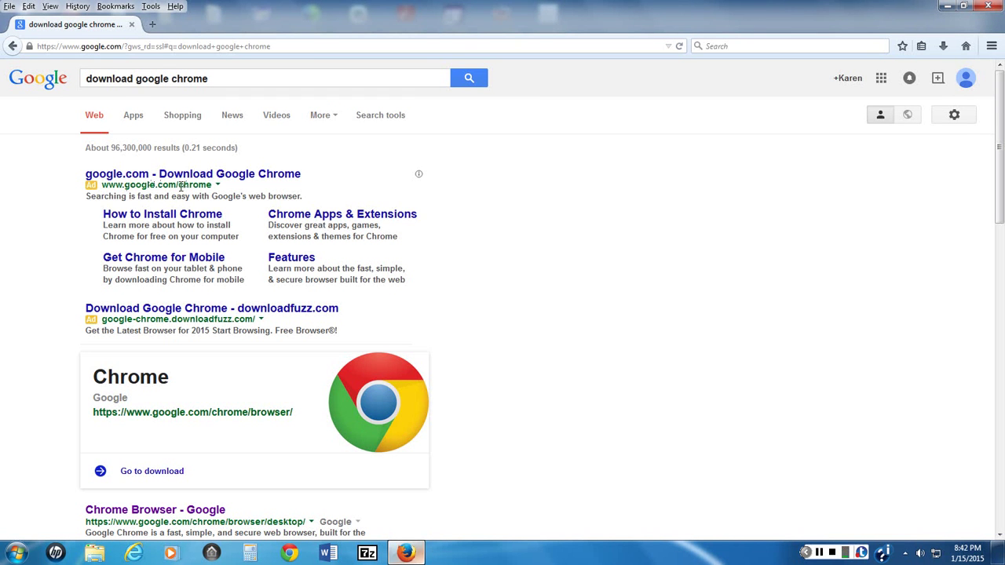
scroll(262, 401, "down", 5)
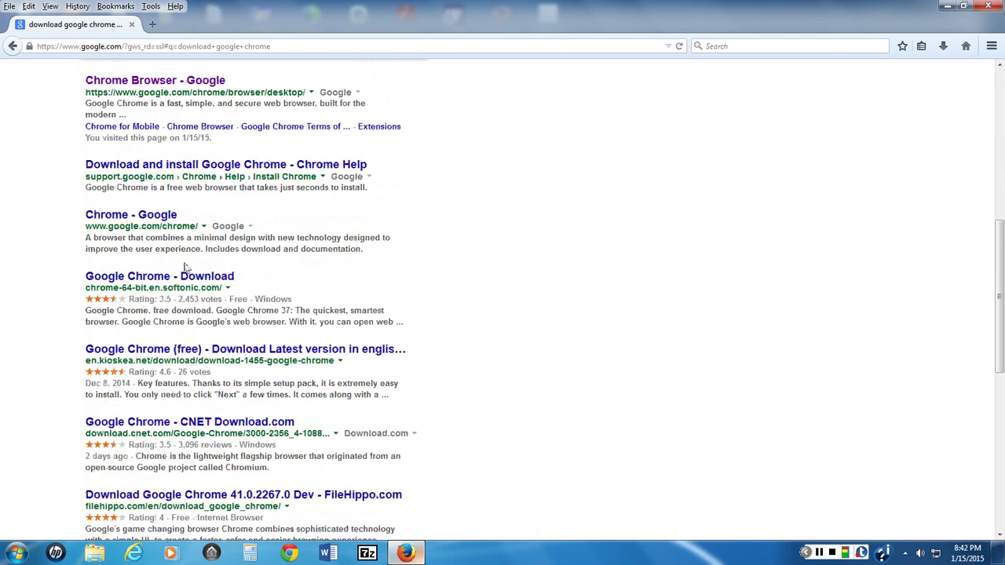
scroll(180, 248, "down", 4)
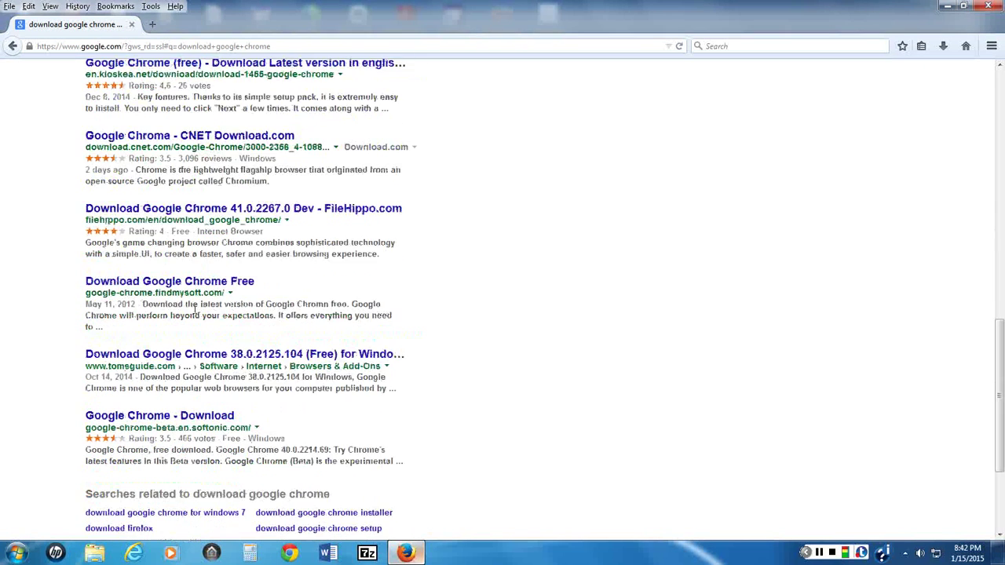
scroll(158, 227, "up", 9)
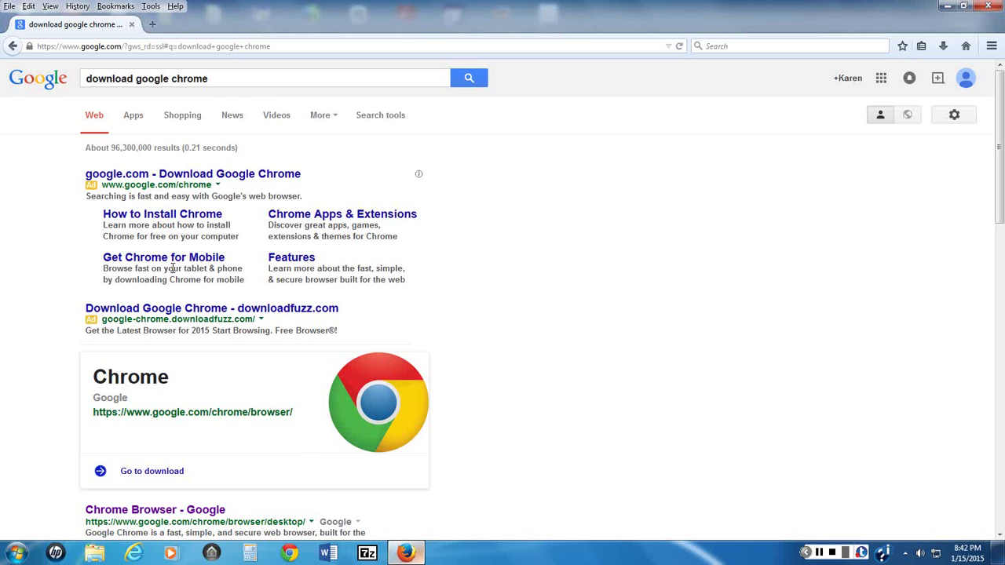
left_click(204, 179)
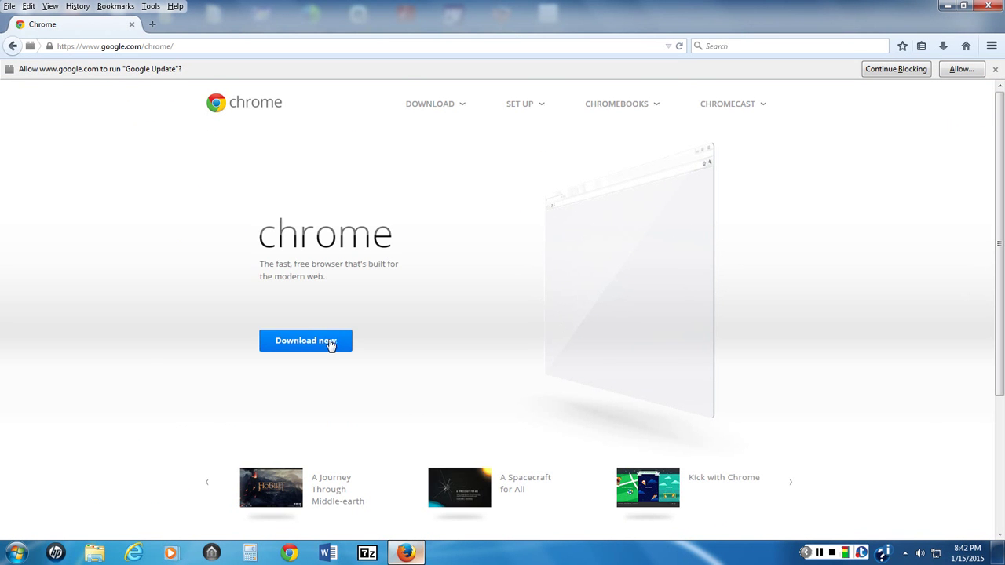
left_click(132, 25)
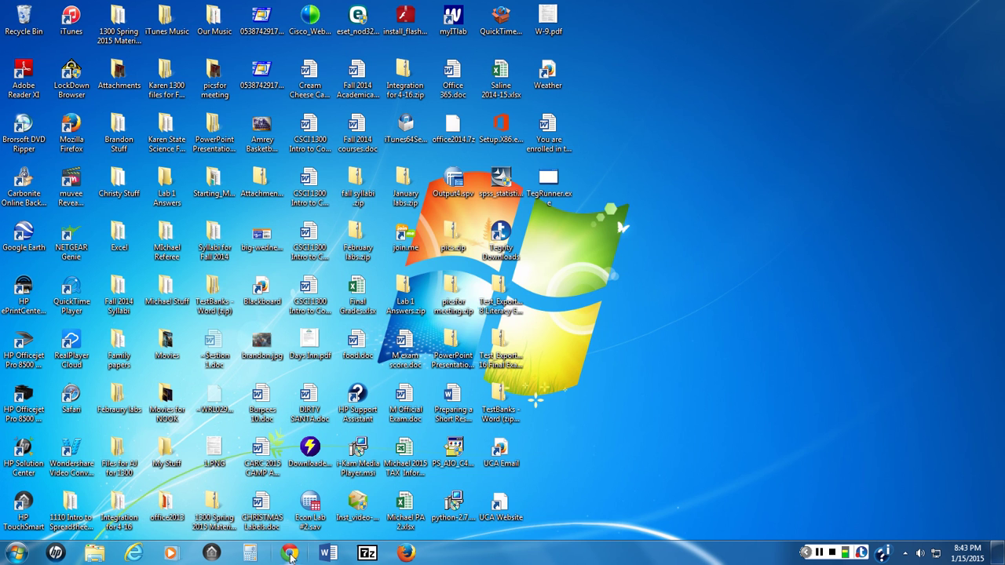
Step: Launch Chrome and go to myitlab.com to load the Pearson MyITLab home page
left_click(291, 554)
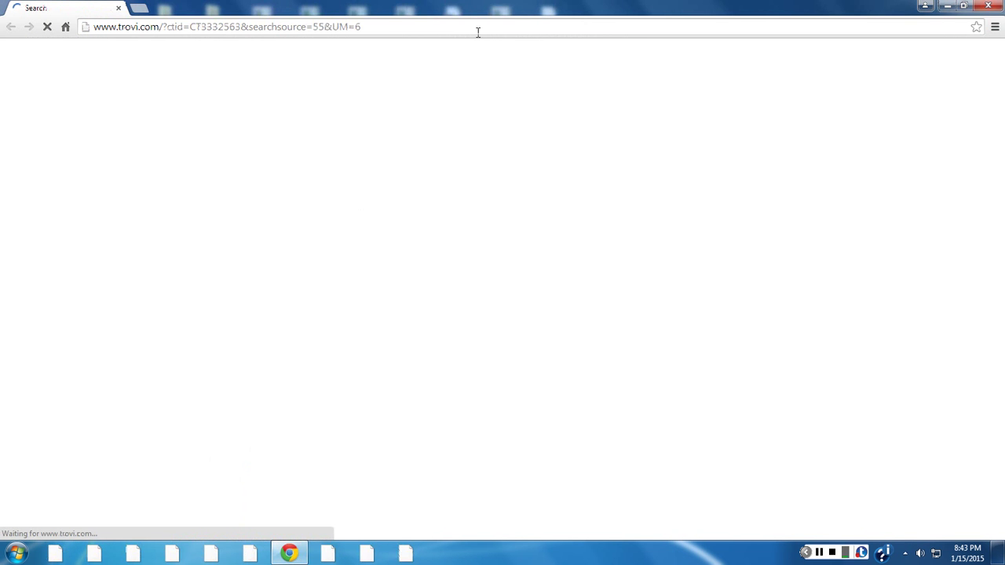
left_click(478, 32)
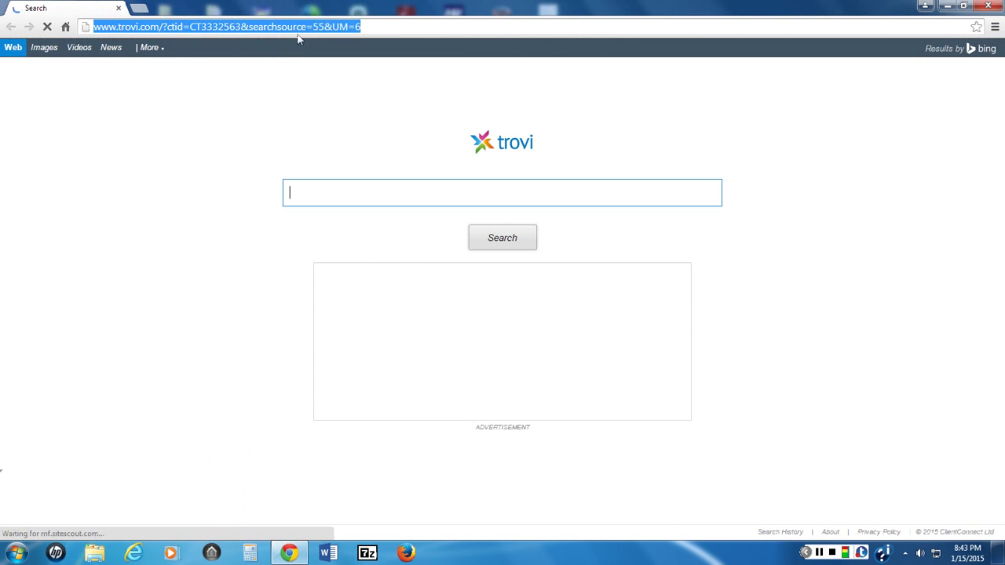
type("my")
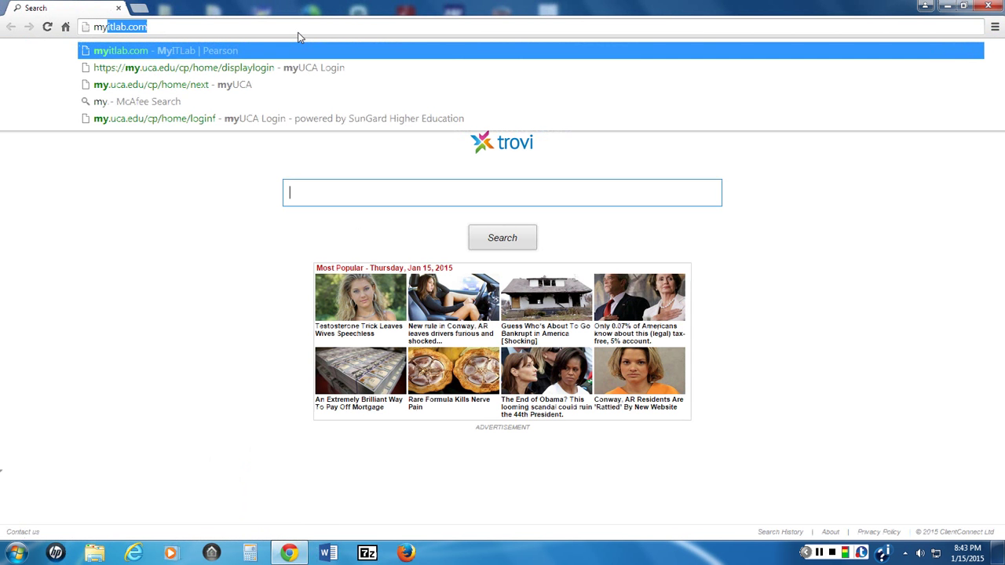
type("itlab.oc")
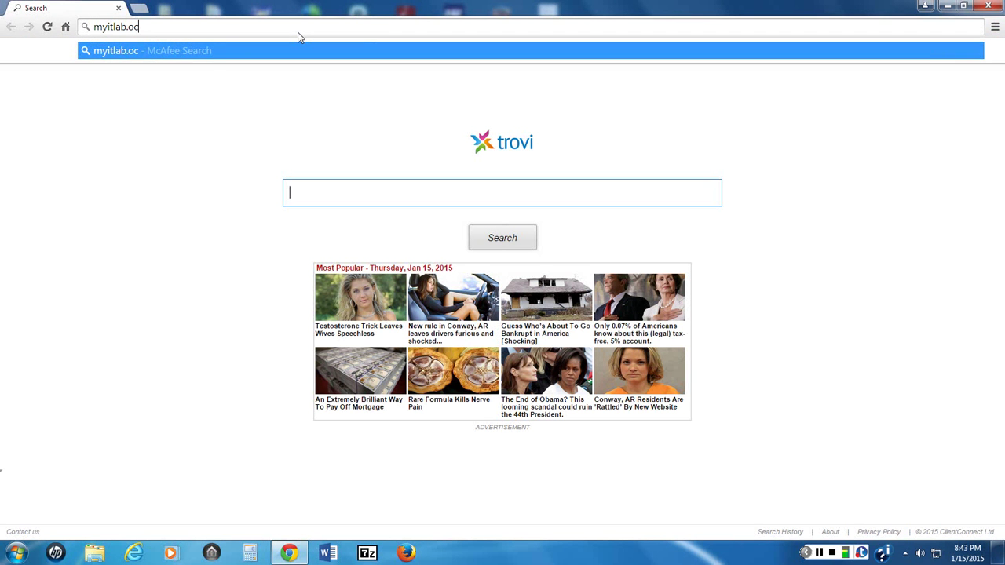
key("BackSpace")
key("BackSpace")
type("com")
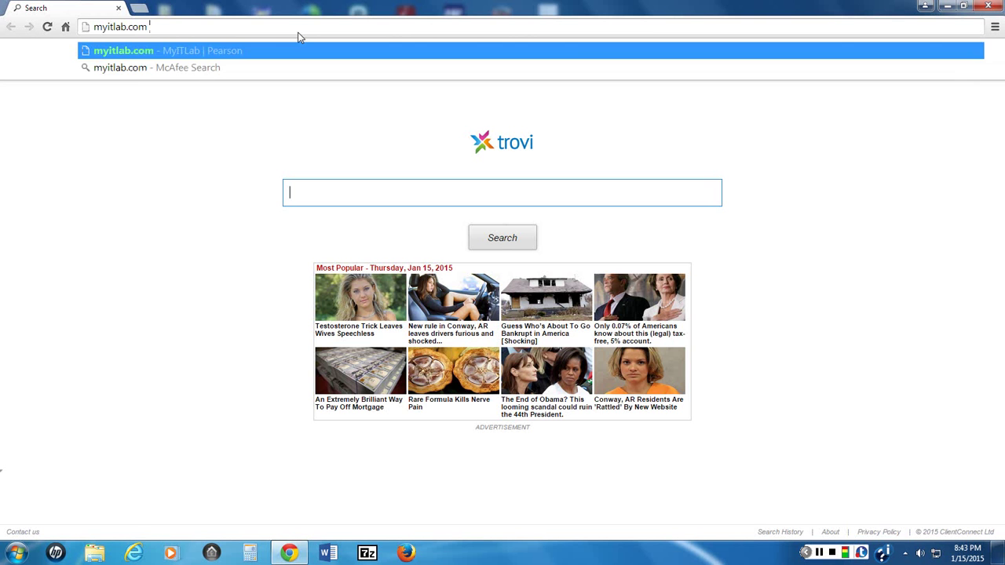
key("Return")
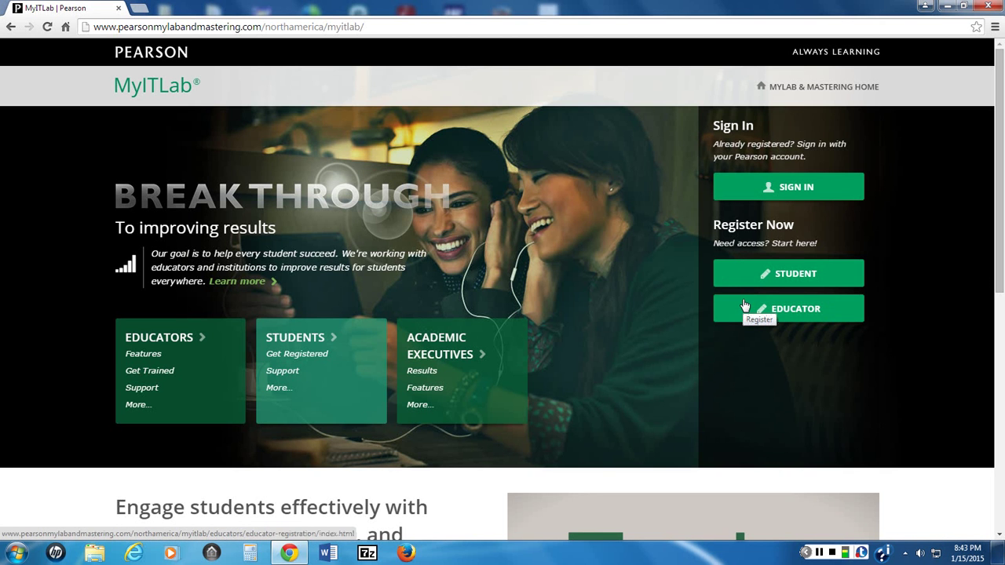
Step: Go to the MyITLab Sign In page offering Office 2013, 2010 or 2007 choices
left_click(798, 189)
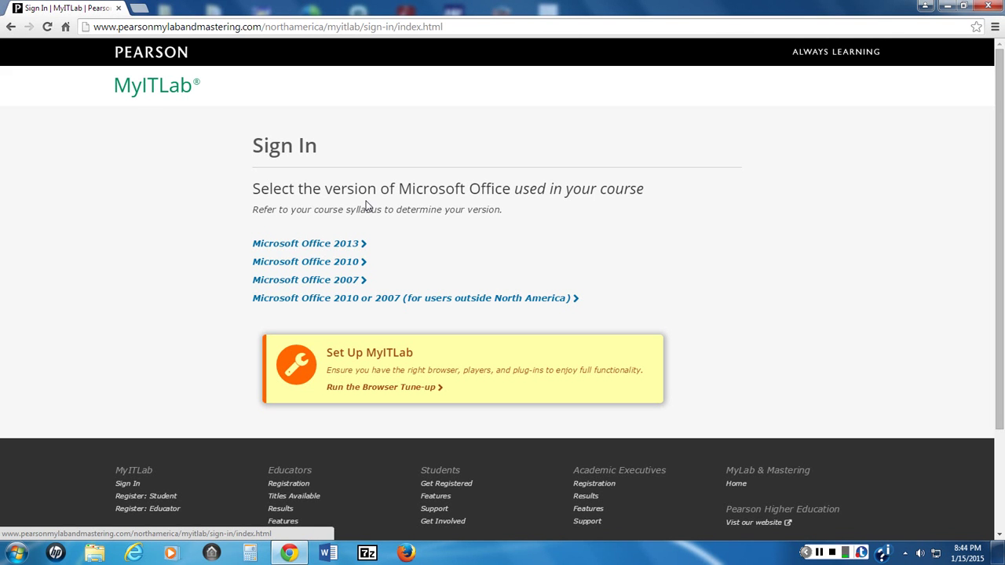
Step: View the Office 2013 System Requirements page and its Browser Tune-up section
left_click(375, 390)
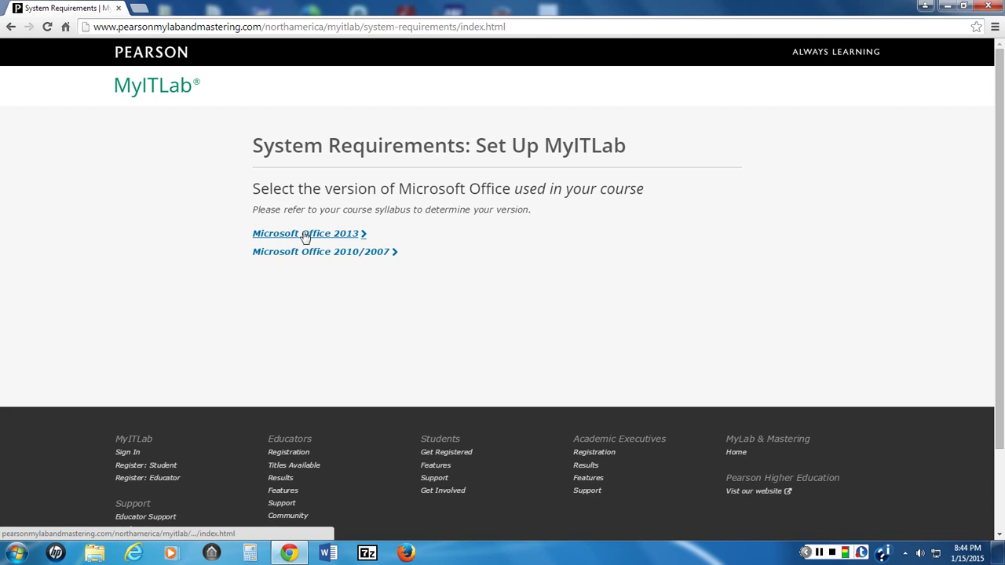
left_click(310, 235)
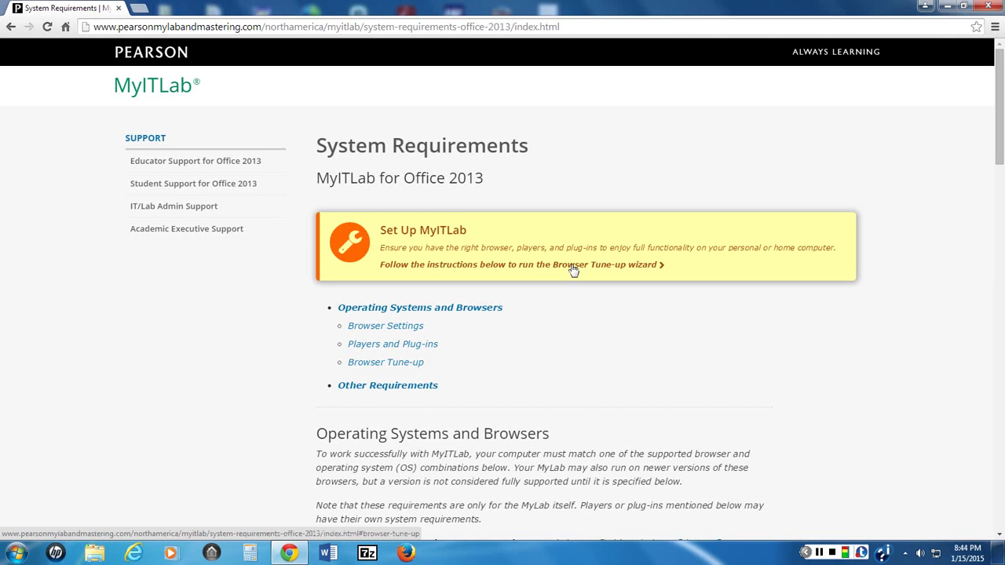
left_click(467, 267)
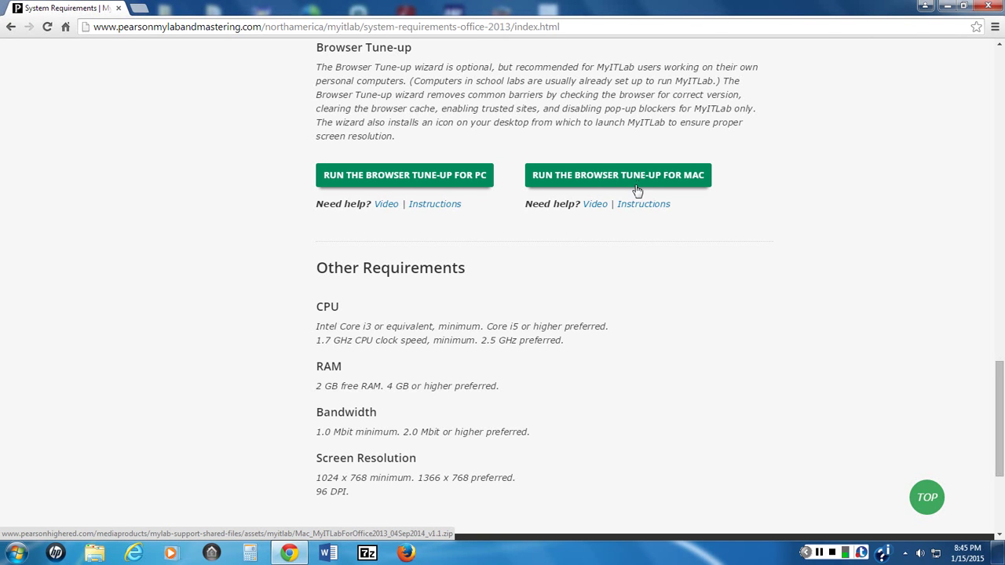
scroll(637, 191, "up", 15)
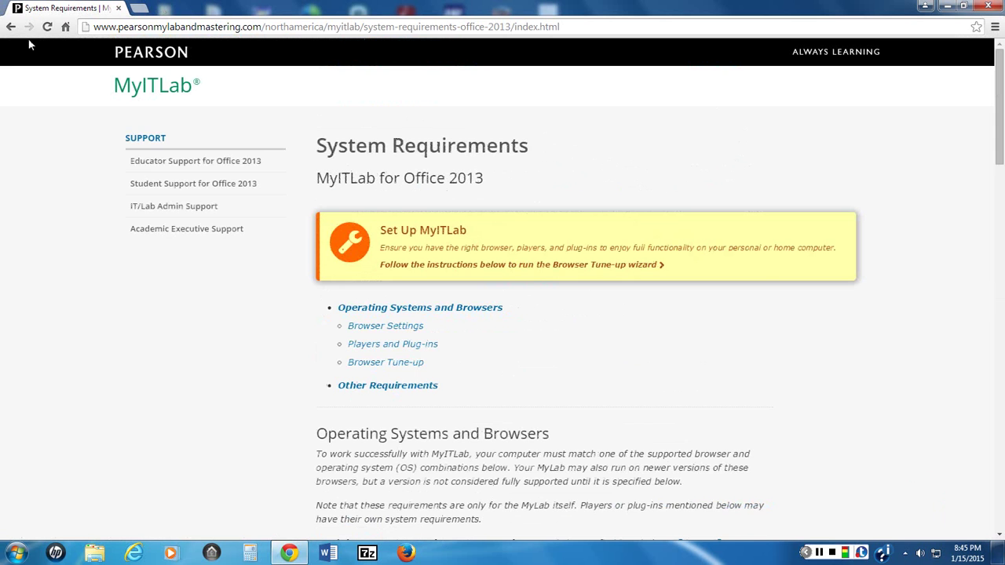
Step: Return to the version choice, pick Office 2013, and sign in with the account username and password
left_click(11, 27)
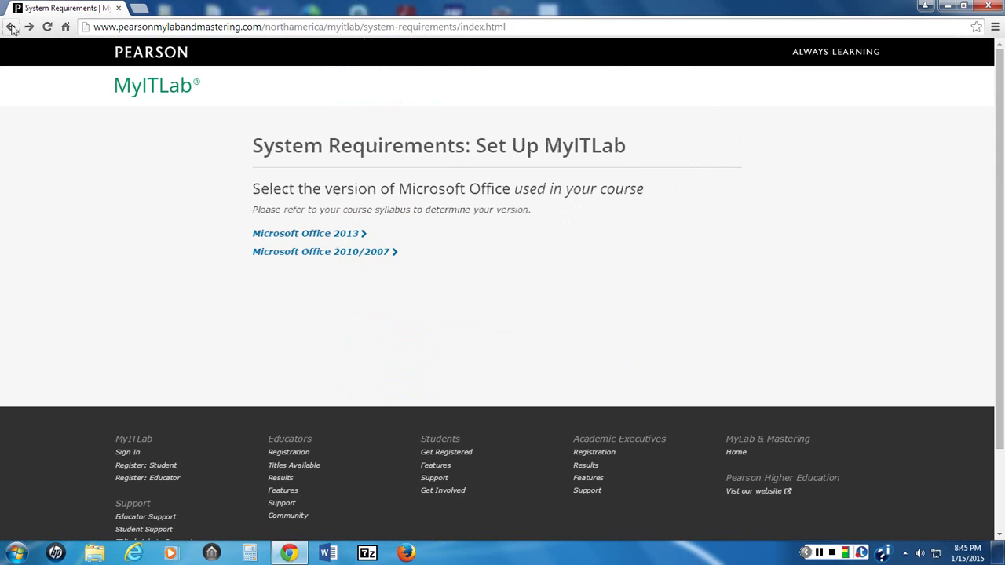
left_click(11, 27)
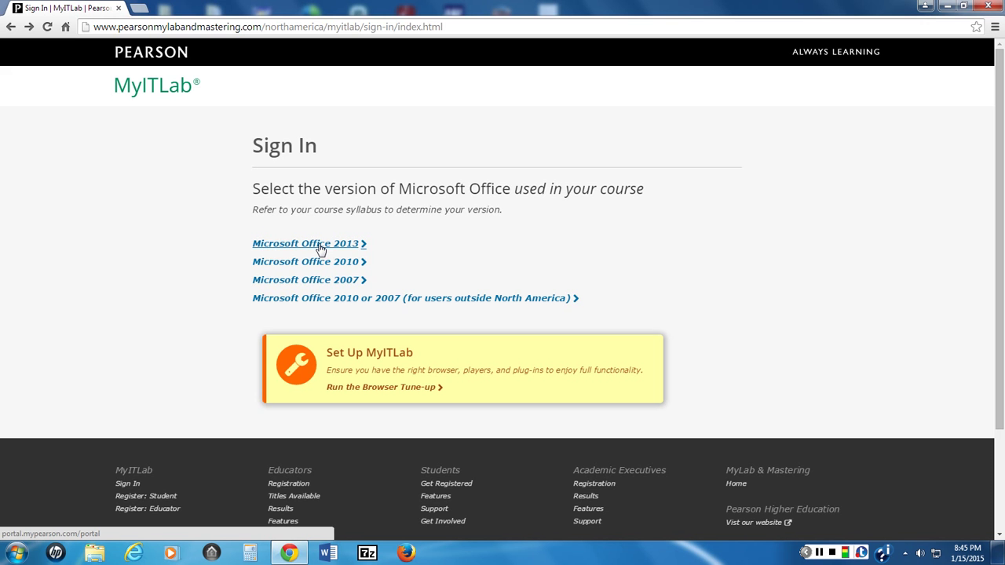
left_click(321, 245)
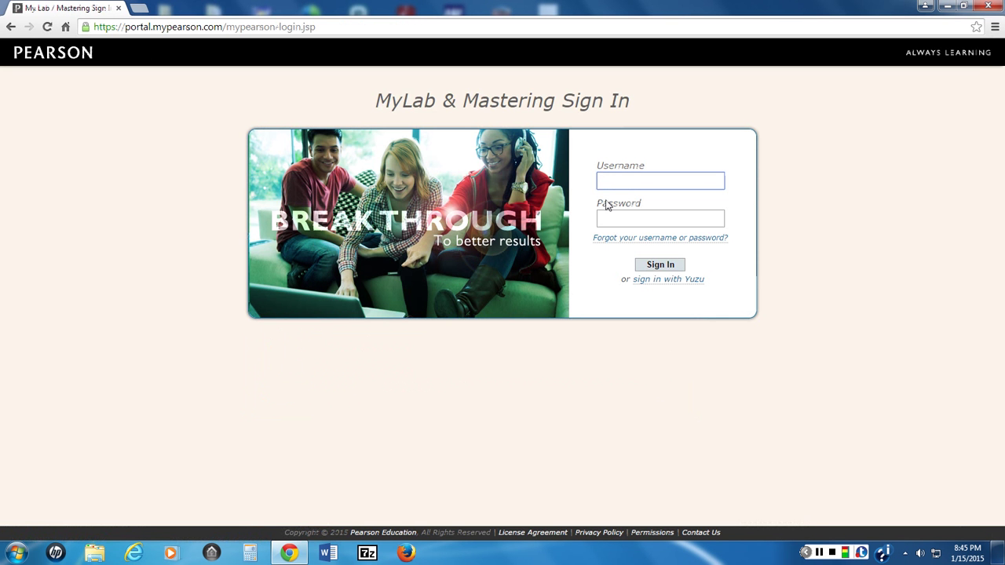
key("Tab")
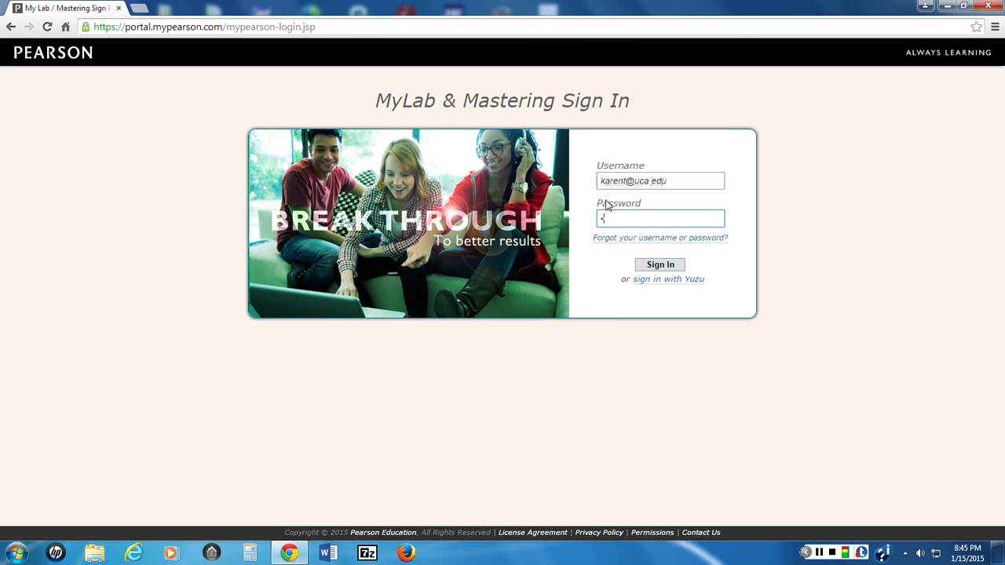
type("•••••••")
left_click(662, 269)
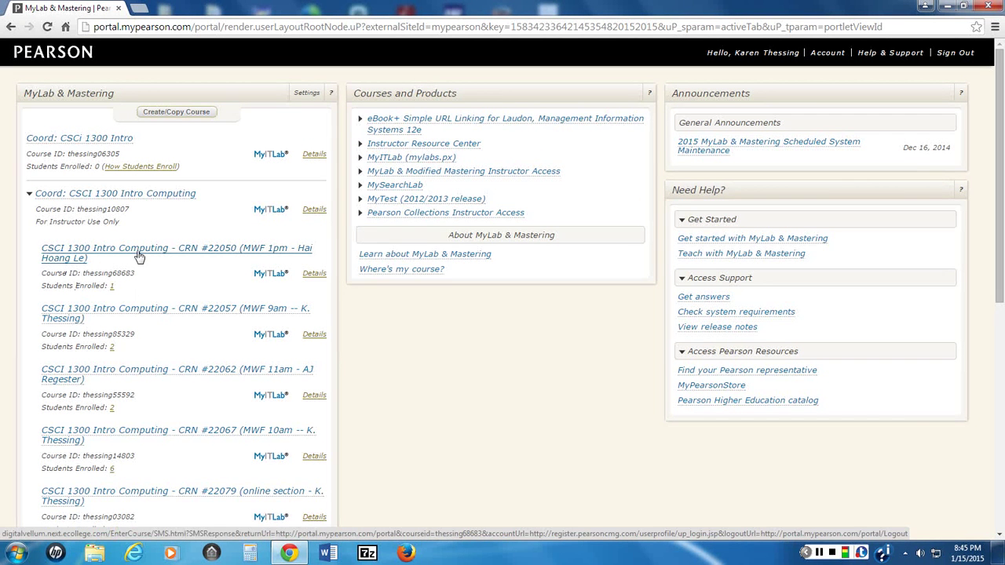
Step: Open the CSCI 1300 Intro Computing CRN #22057 (MWF 9am) section from the course list
scroll(192, 322, "down", 2)
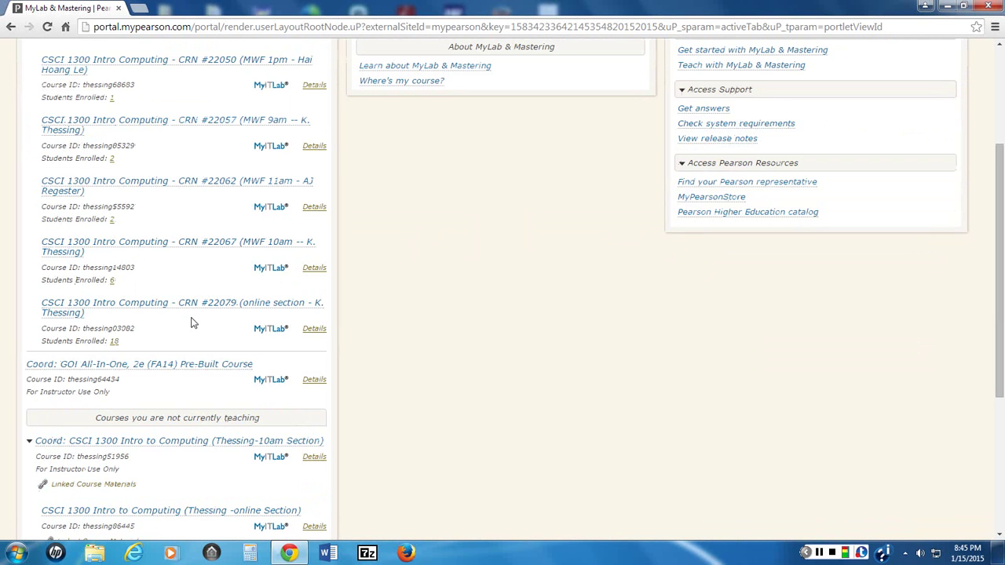
scroll(192, 322, "up", 2)
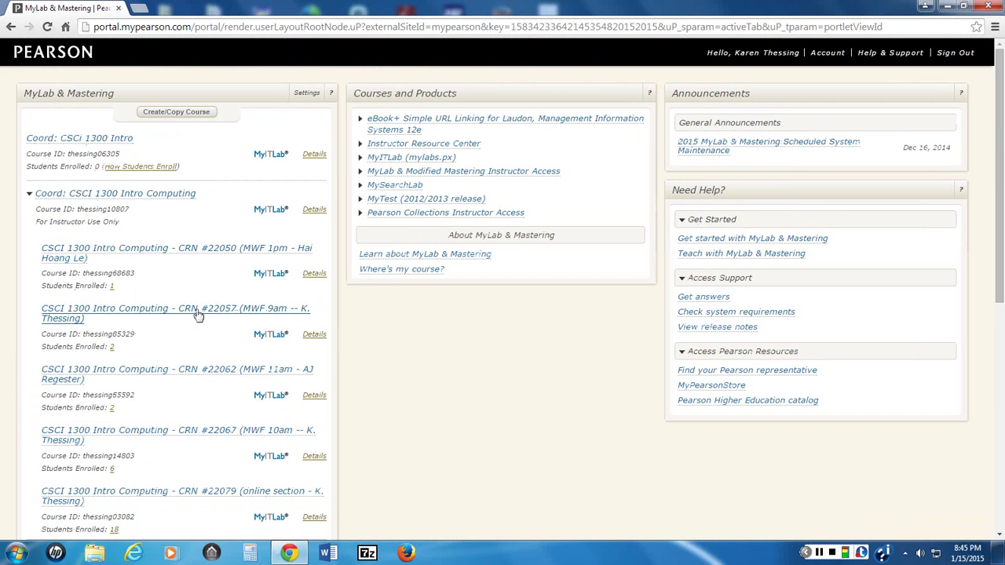
left_click(137, 313)
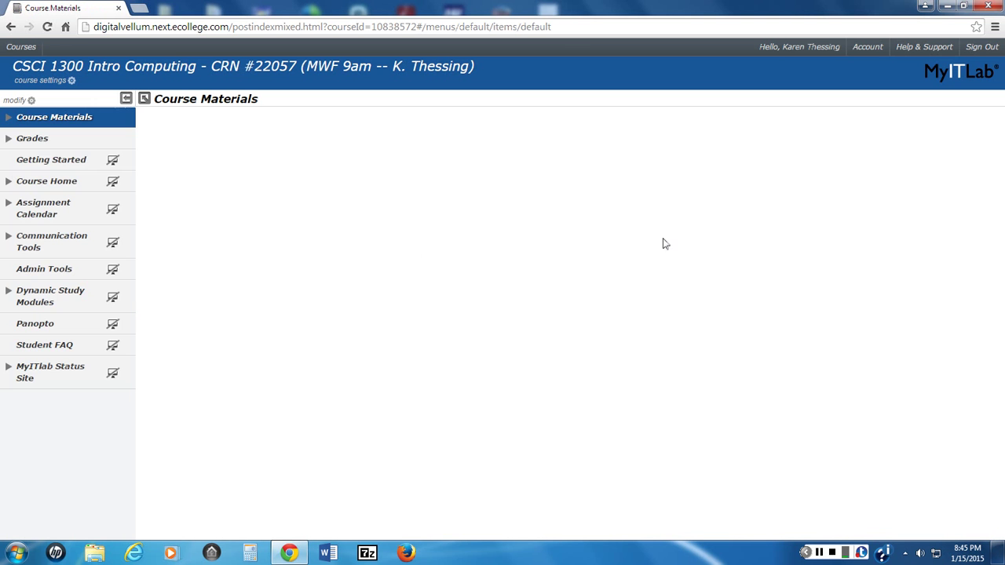
Step: Open the GO! All In One, 2e: eText item from the Course Materials eText folder
left_click(62, 117)
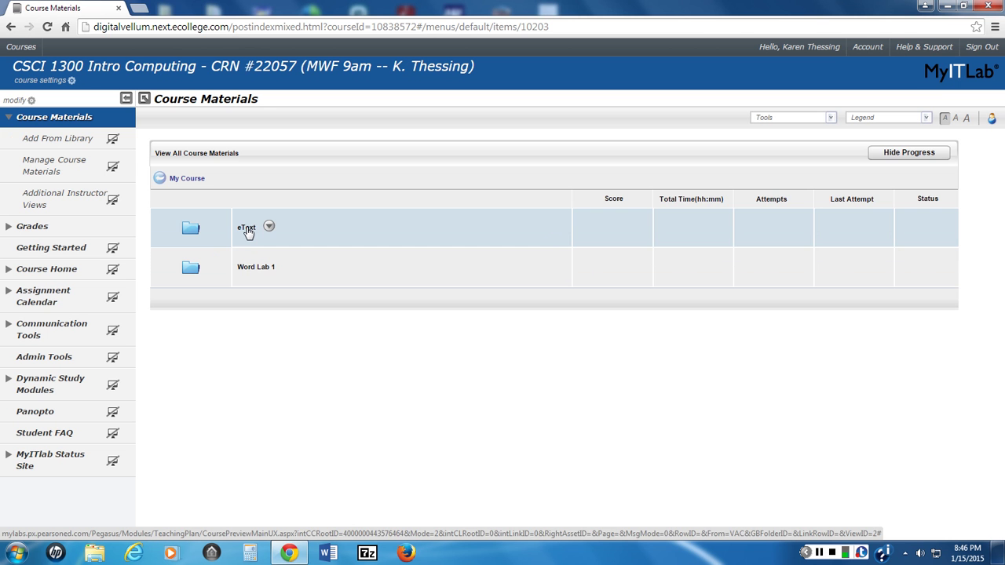
left_click(246, 228)
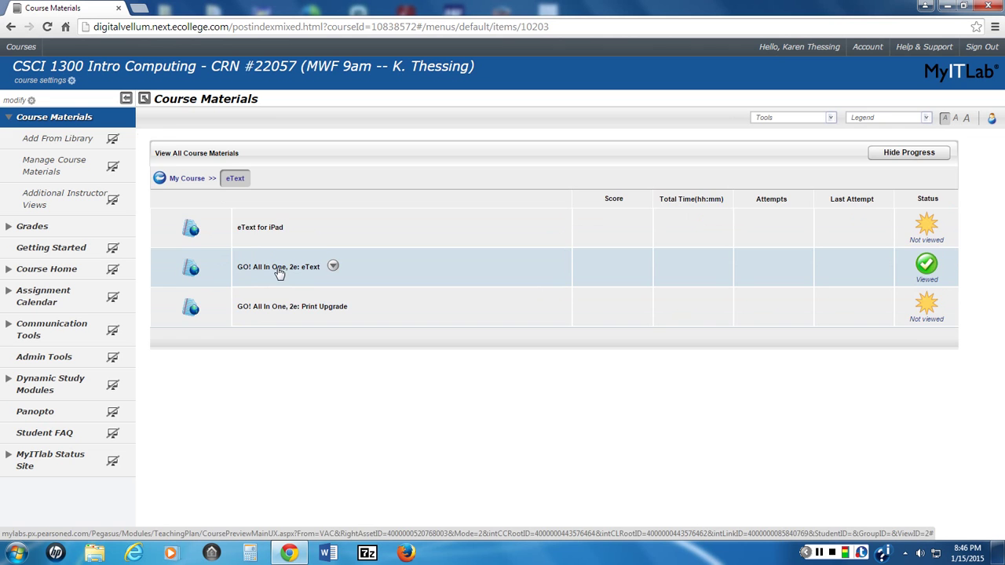
left_click(279, 269)
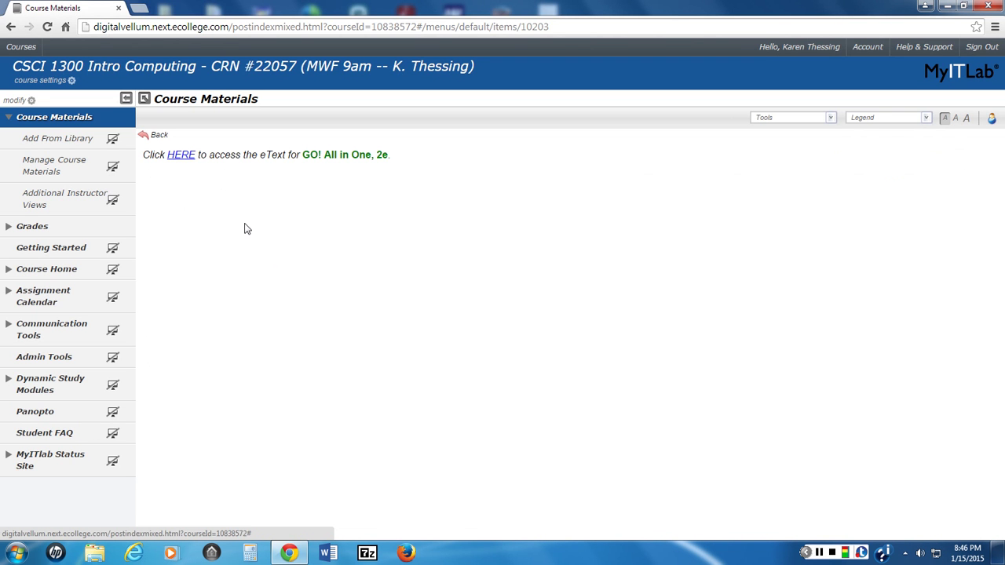
left_click(181, 156)
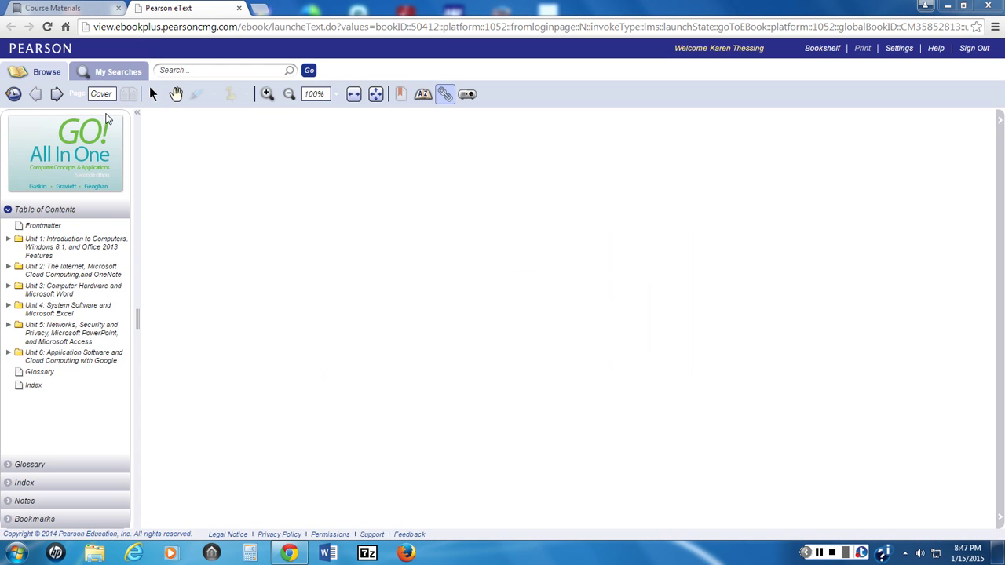
left_click(57, 94)
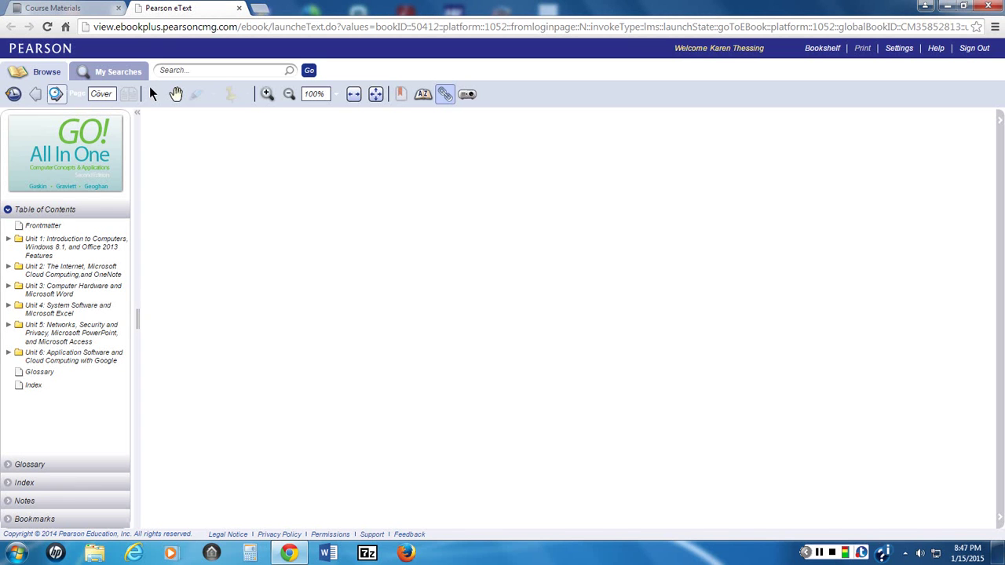
left_click(57, 94)
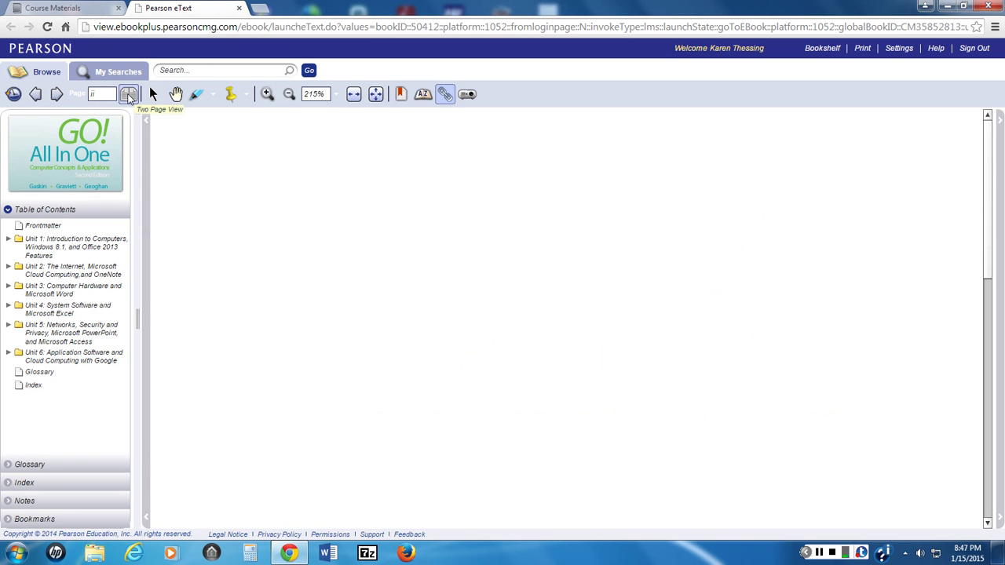
left_click(129, 94)
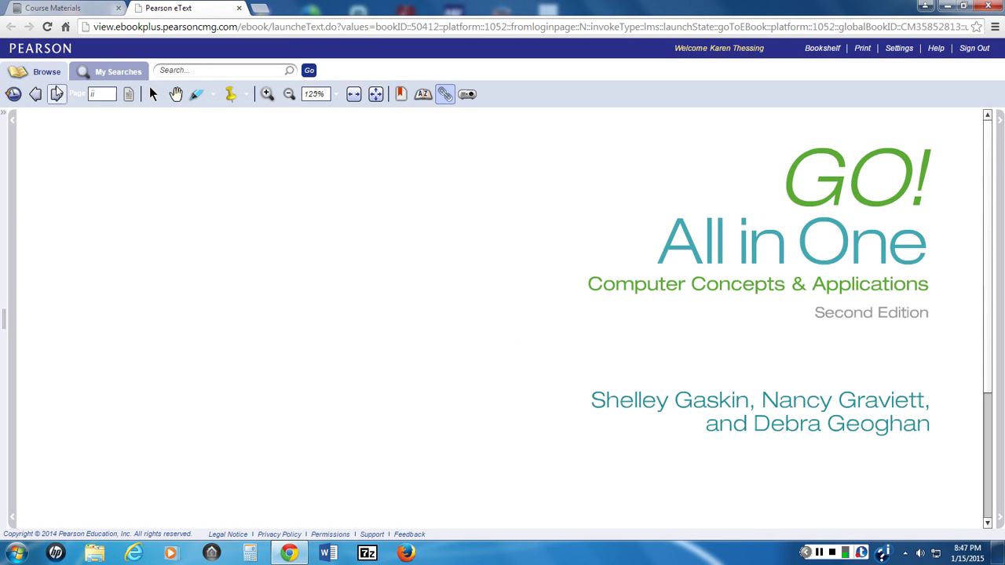
left_click(56, 94)
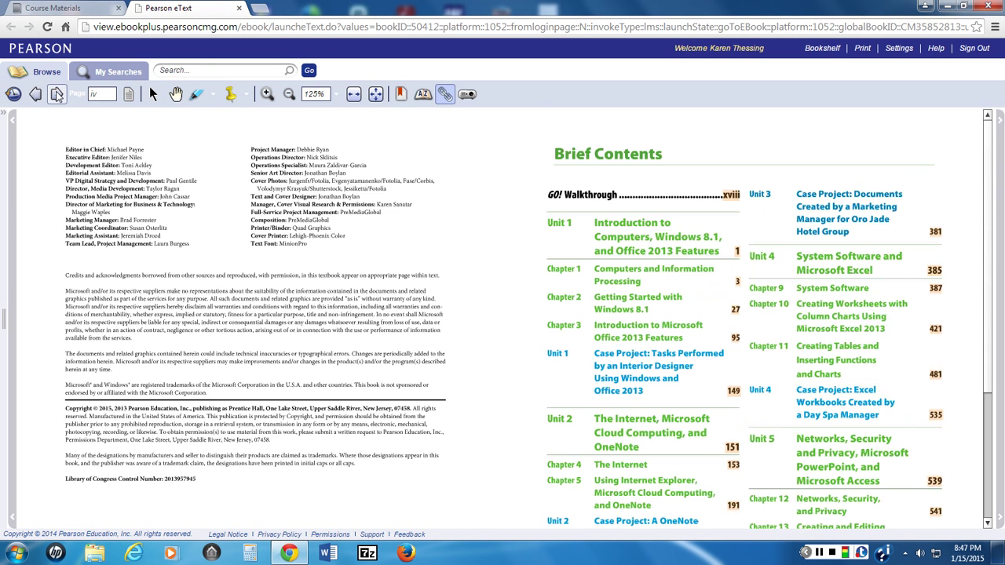
left_click(57, 94)
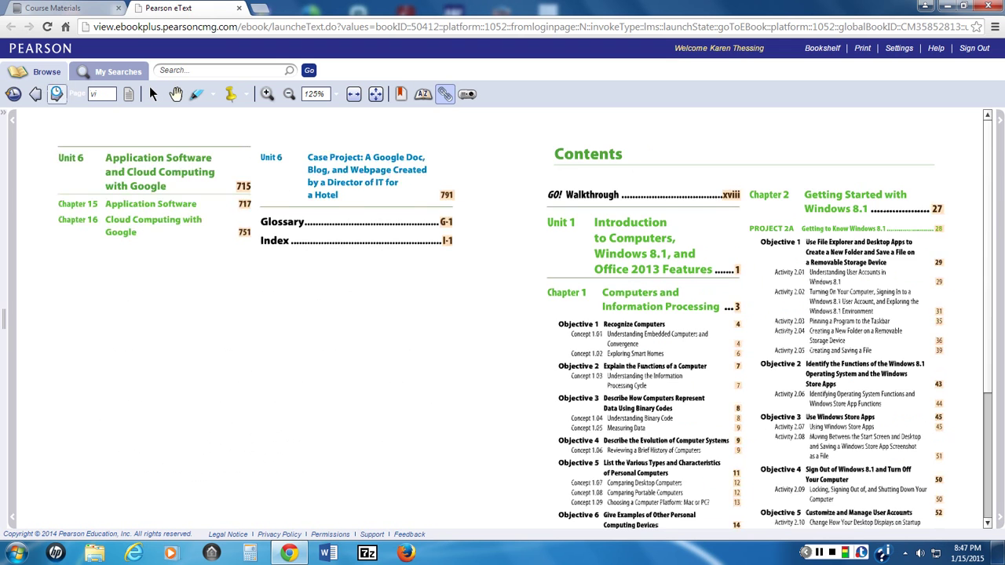
left_click(56, 94)
left_click(56, 94)
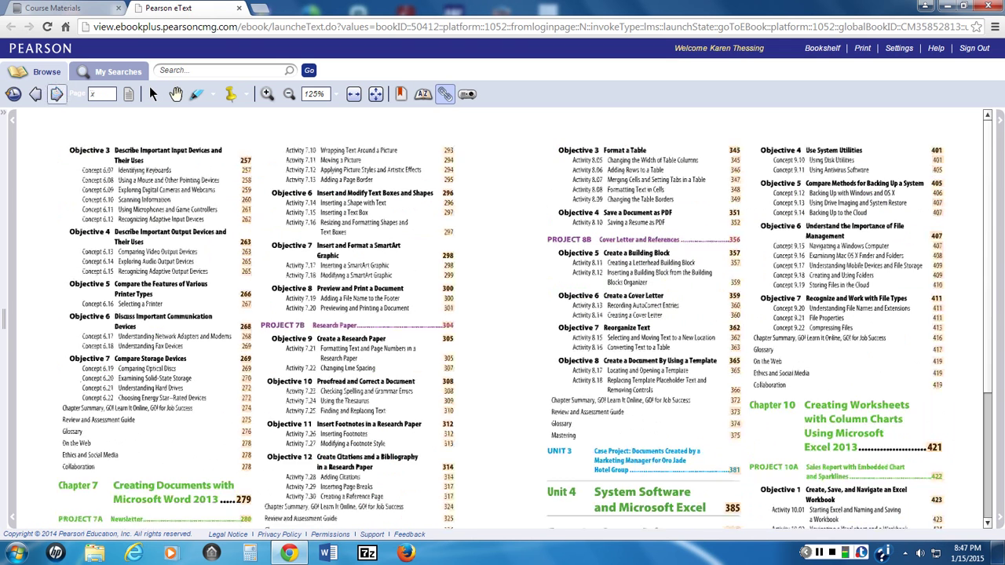
left_click(56, 95)
left_click(56, 95)
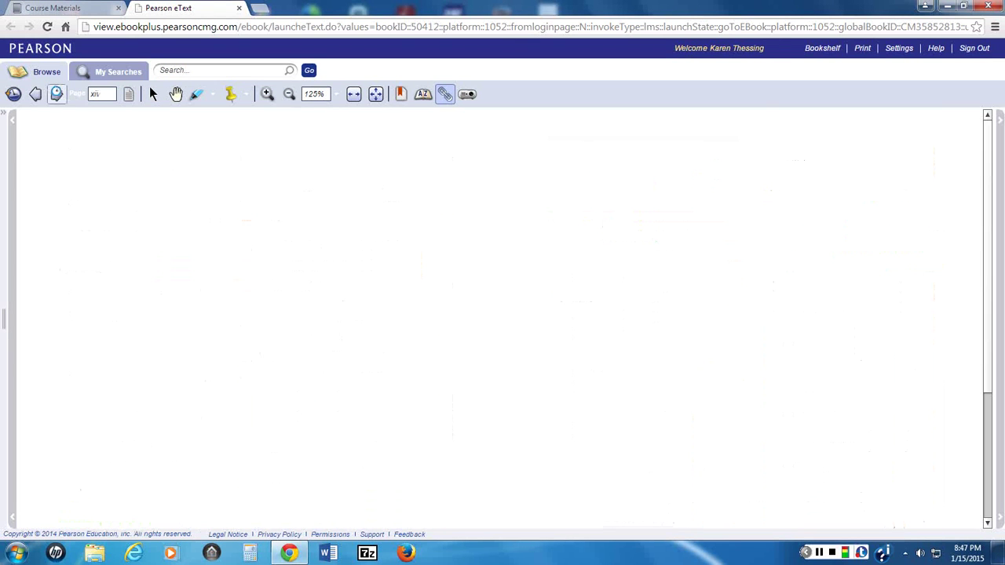
left_click(56, 94)
left_click(57, 94)
left_click(57, 94)
left_click(56, 94)
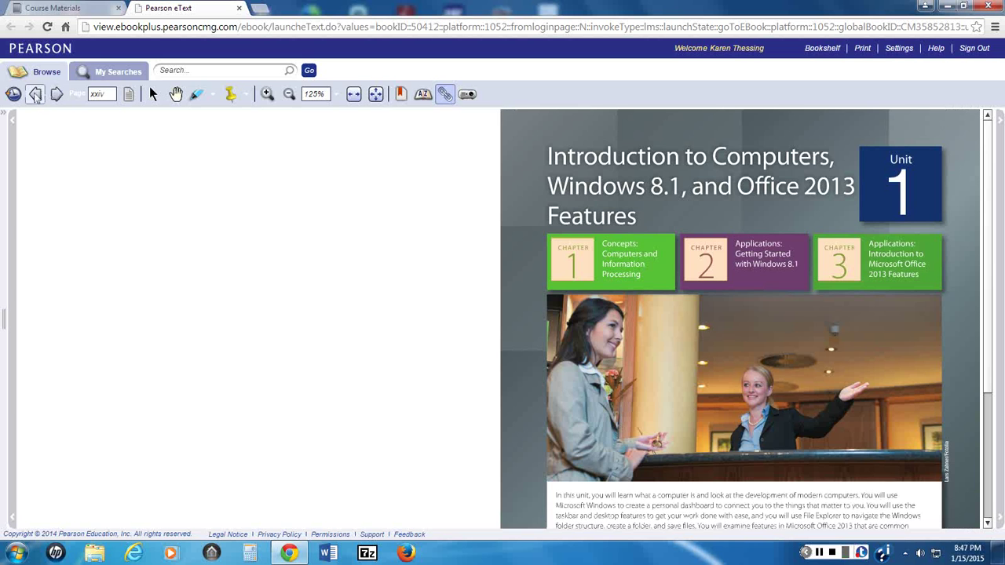
left_click(35, 94)
left_click(35, 94)
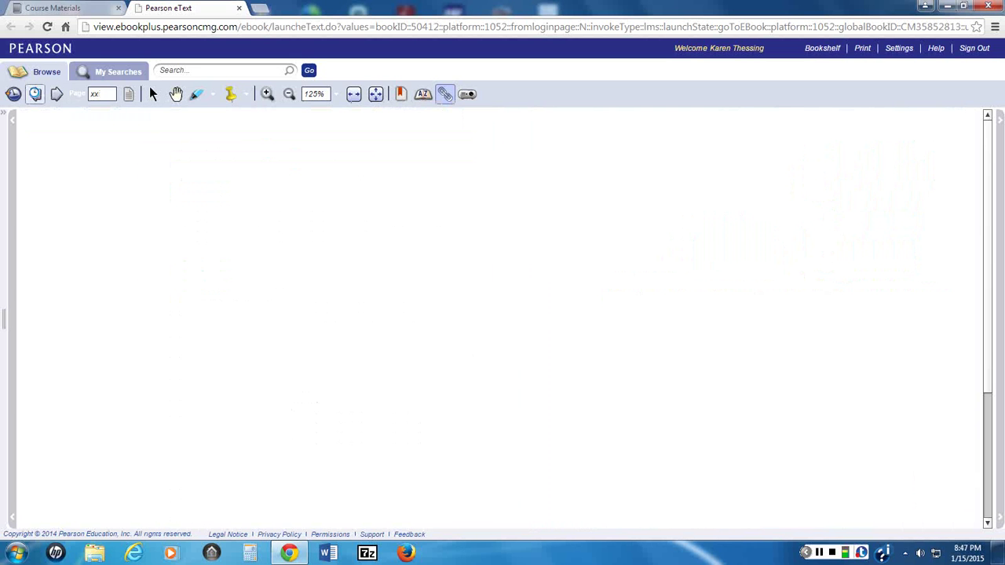
left_click(35, 94)
left_click(239, 7)
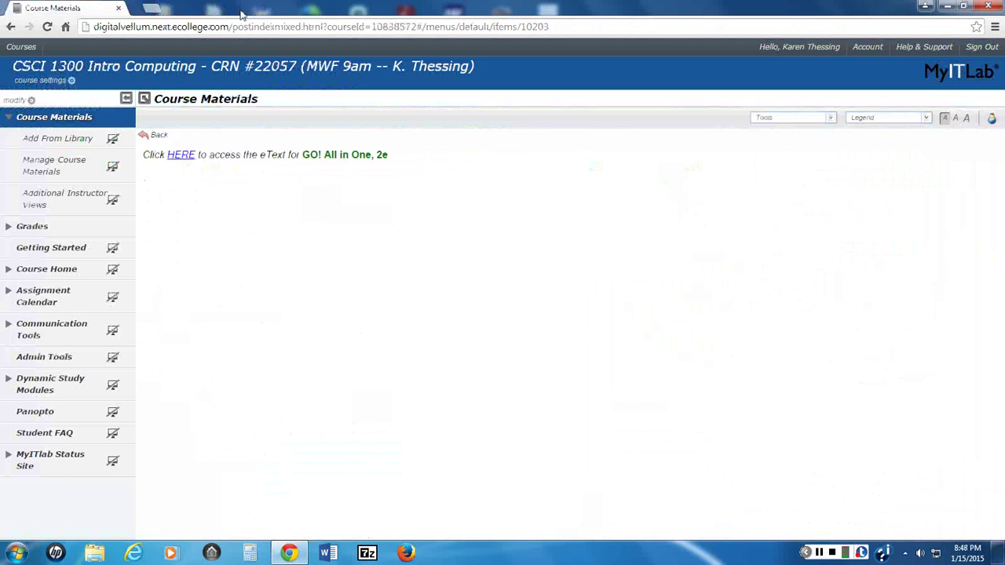
Step: Open the Word Lab 1 folder from Course Materials, backing out to My Course once and reopening it
left_click(69, 119)
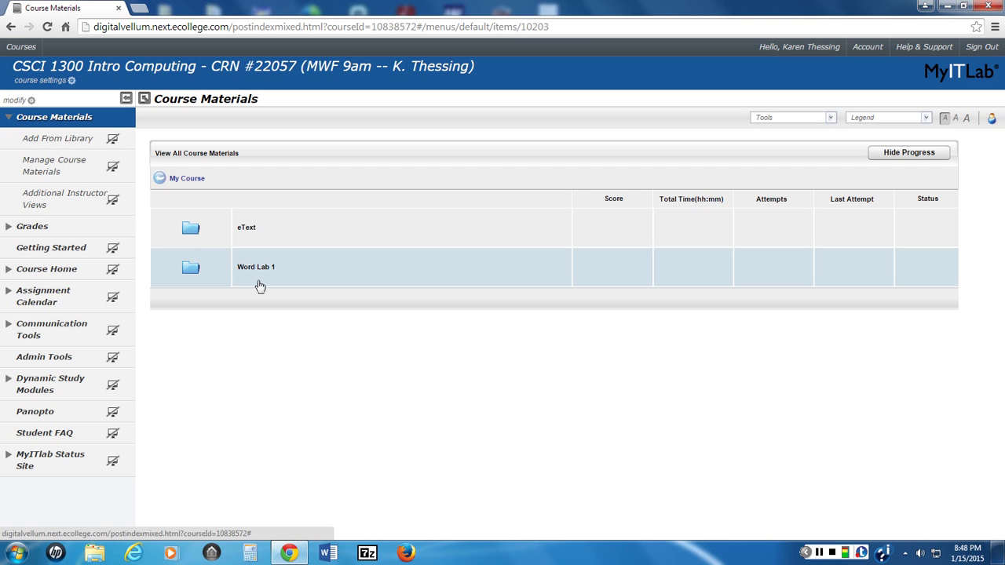
mouse_move(253, 272)
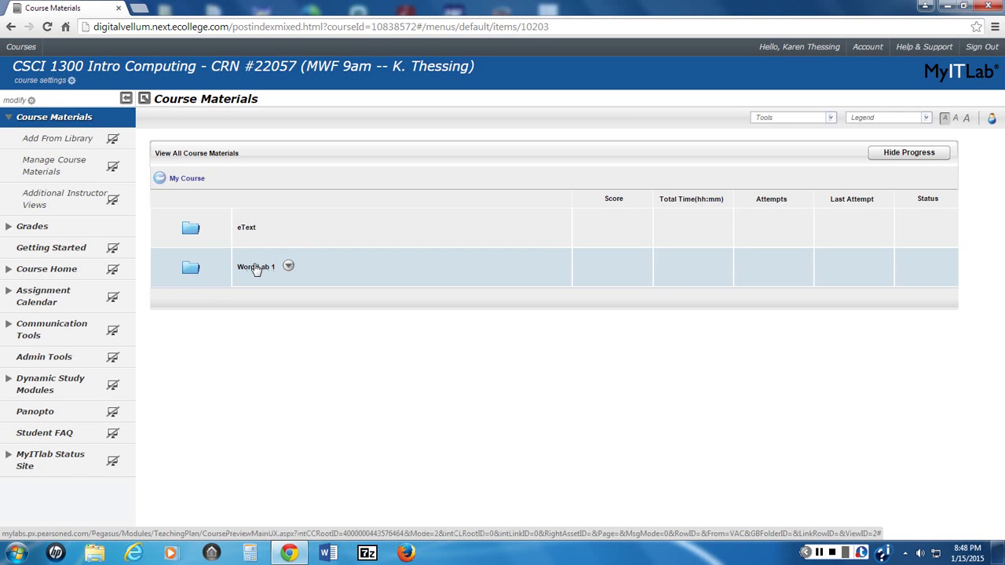
left_click(250, 270)
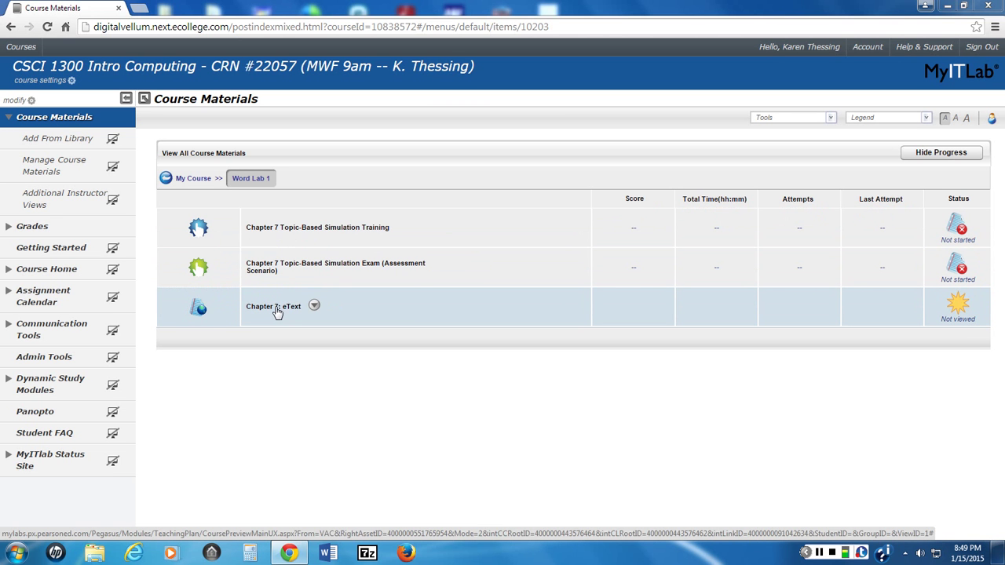
left_click(166, 179)
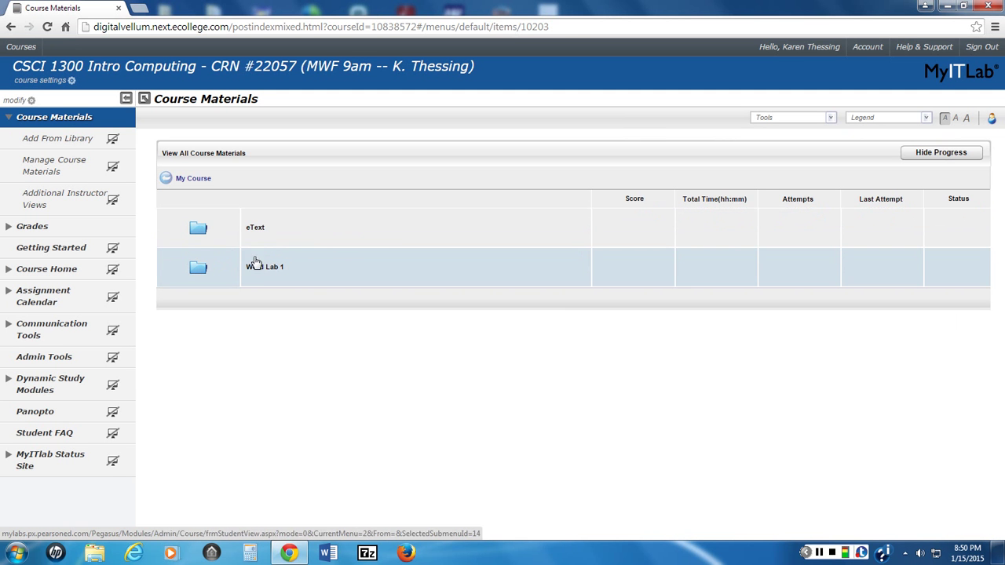
left_click(261, 269)
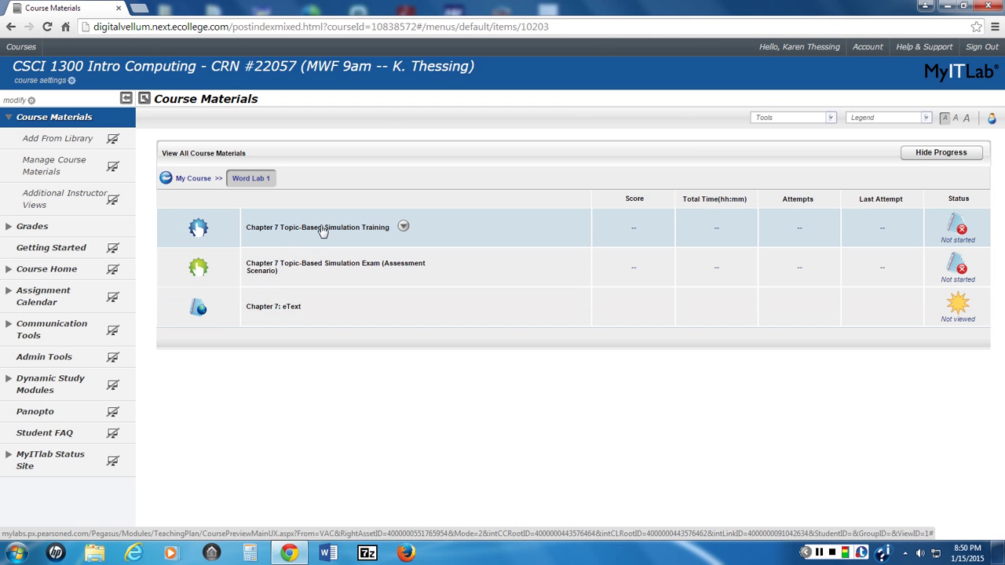
Step: Launch the Chapter 7 Topic-Based Simulation Training and let 1B_Programs load at task 1
left_click(322, 230)
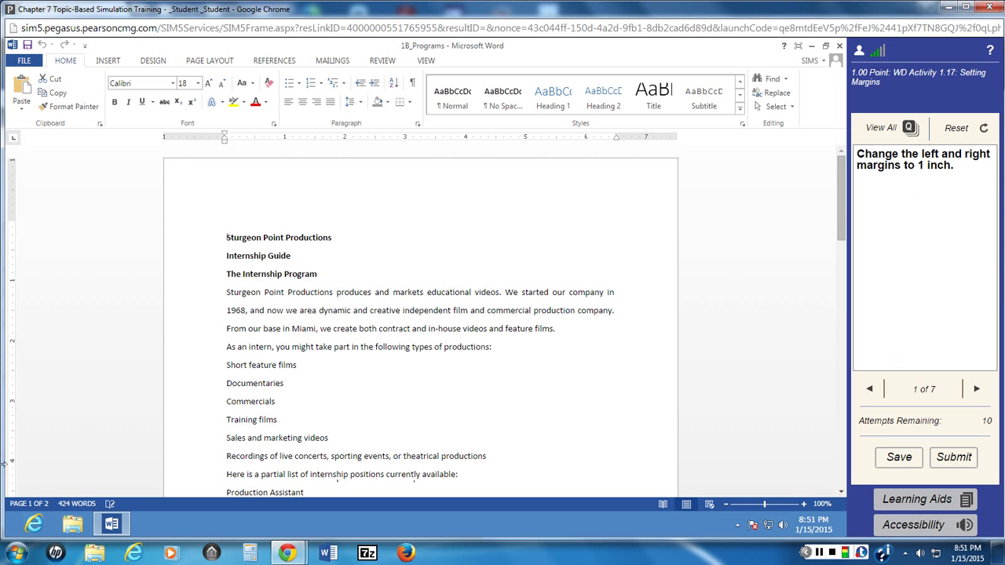
Step: Set the left and right margins to 1 inch through Page Layout's Custom Margins
mouse_move(982, 310)
mouse_move(288, 554)
left_click(207, 63)
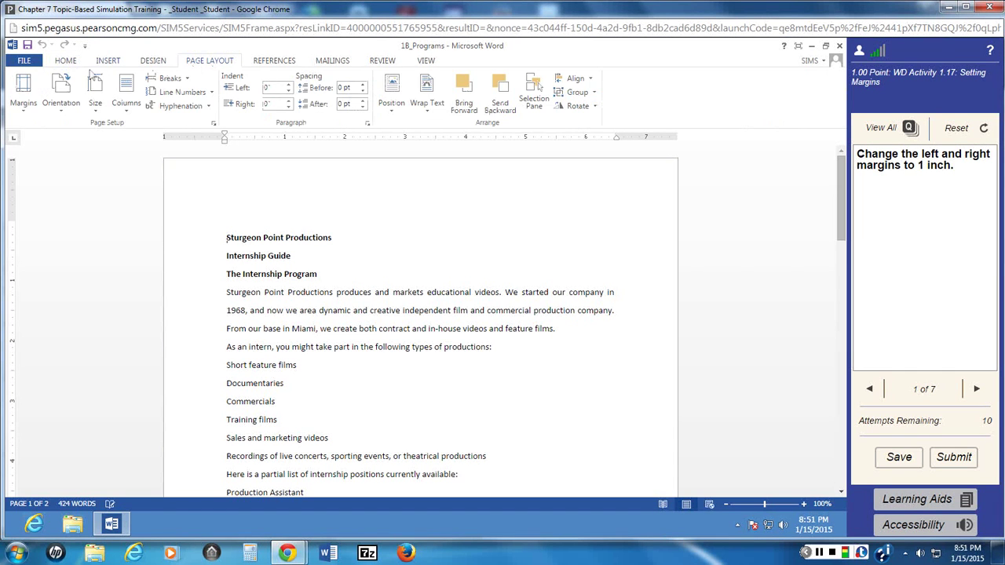
left_click(22, 110)
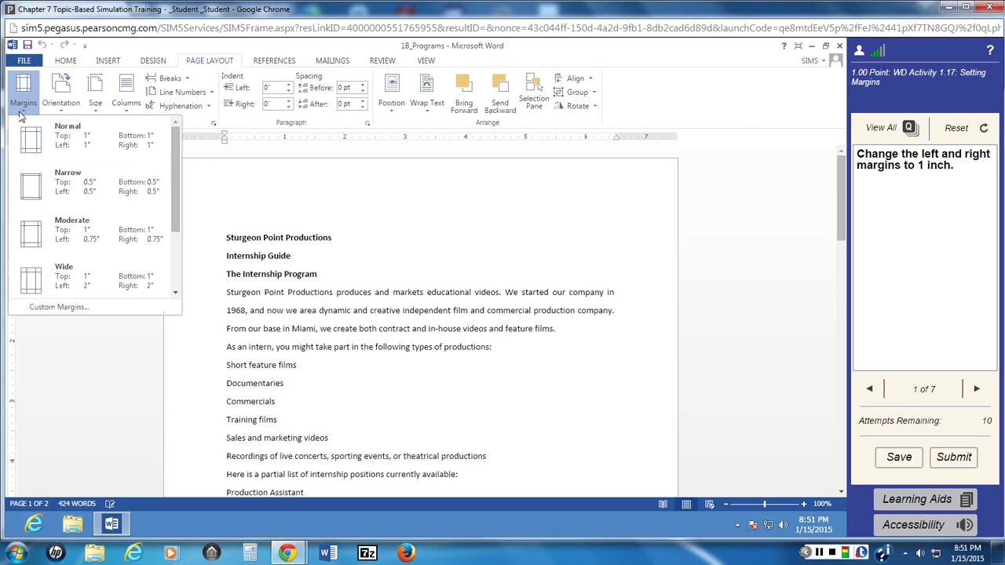
left_click(55, 307)
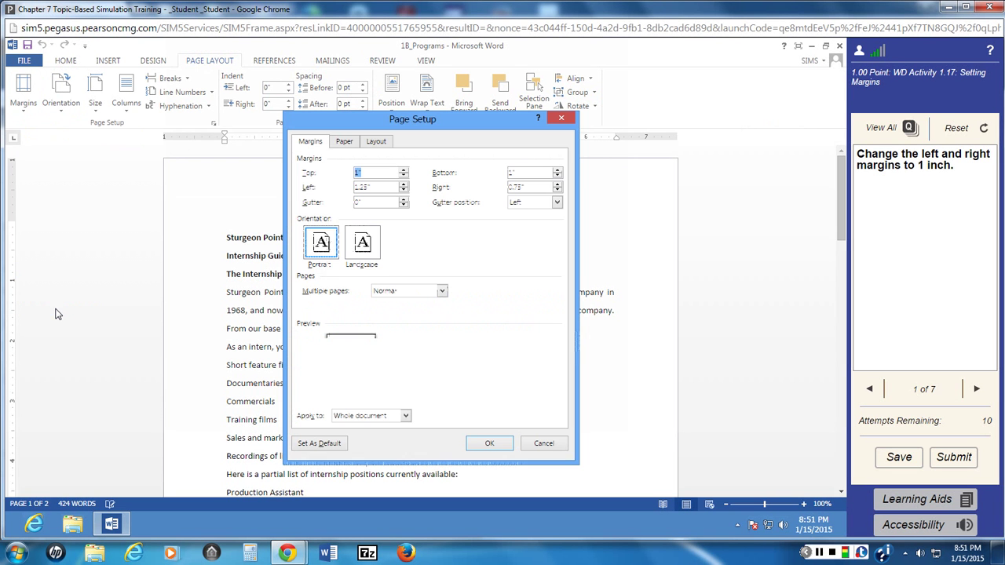
left_click(316, 185)
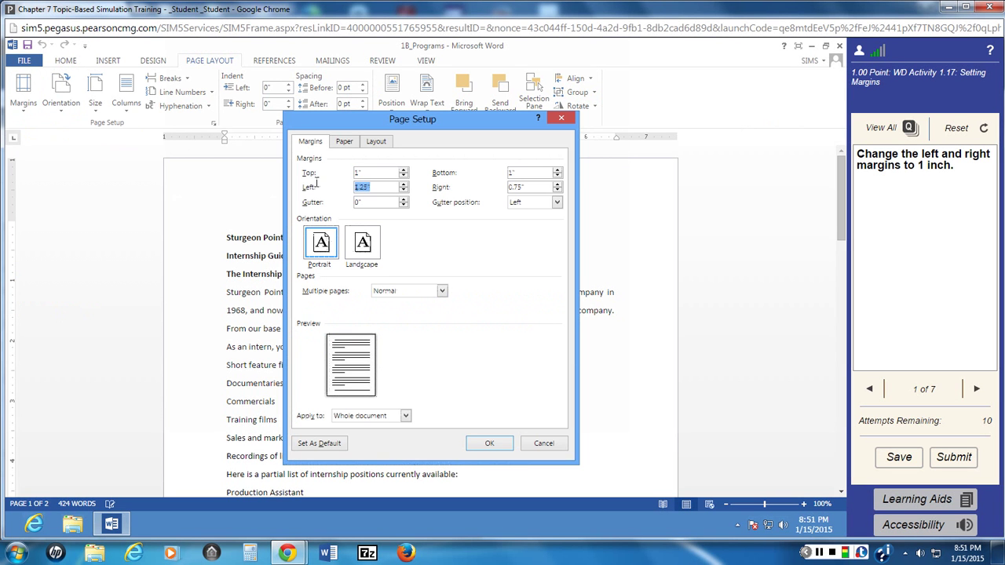
type("1")
key("Tab")
type("1")
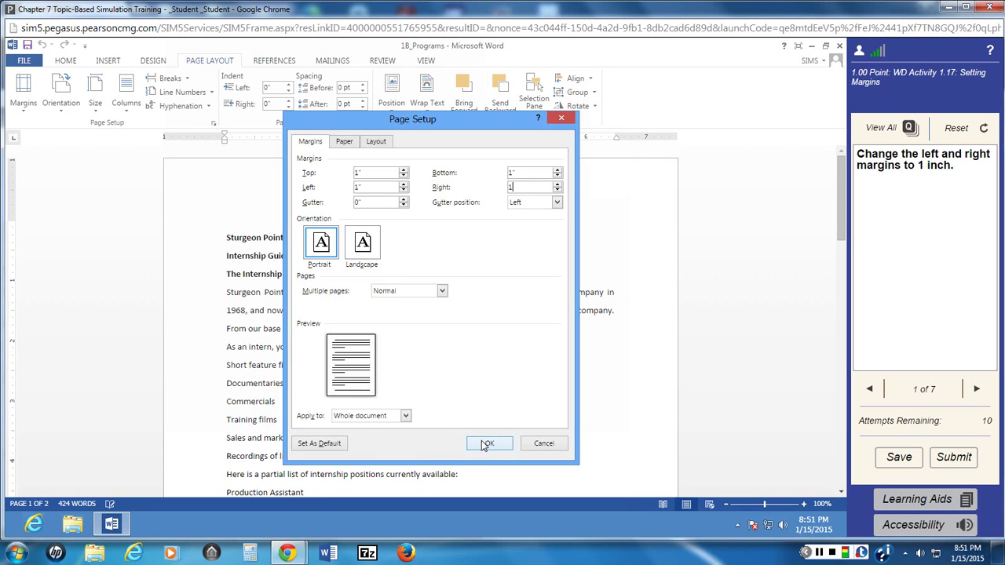
left_click(487, 444)
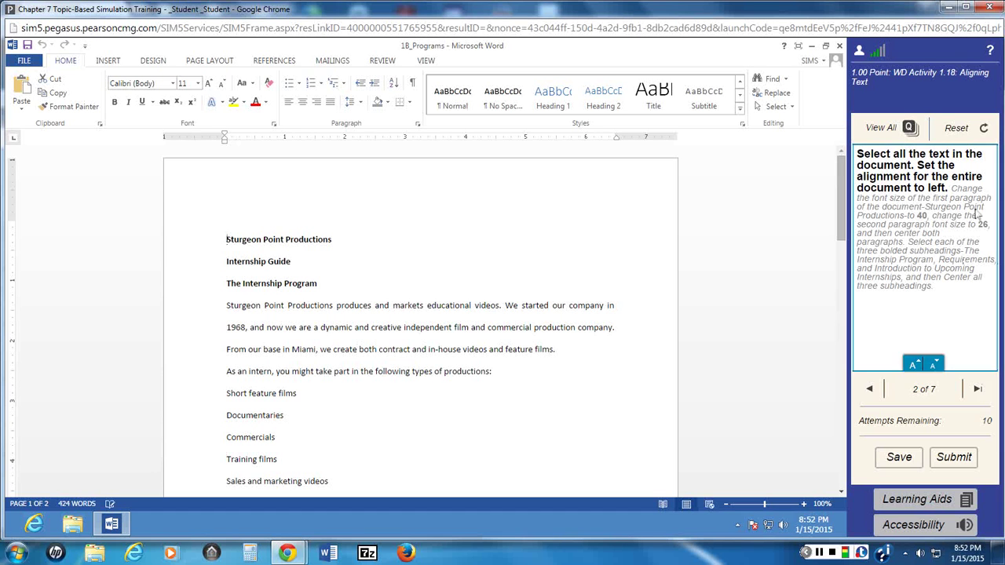
Step: Jump to question 3, WD Activity 1.04 Inserting Pictures, from the View All list
left_click(911, 130)
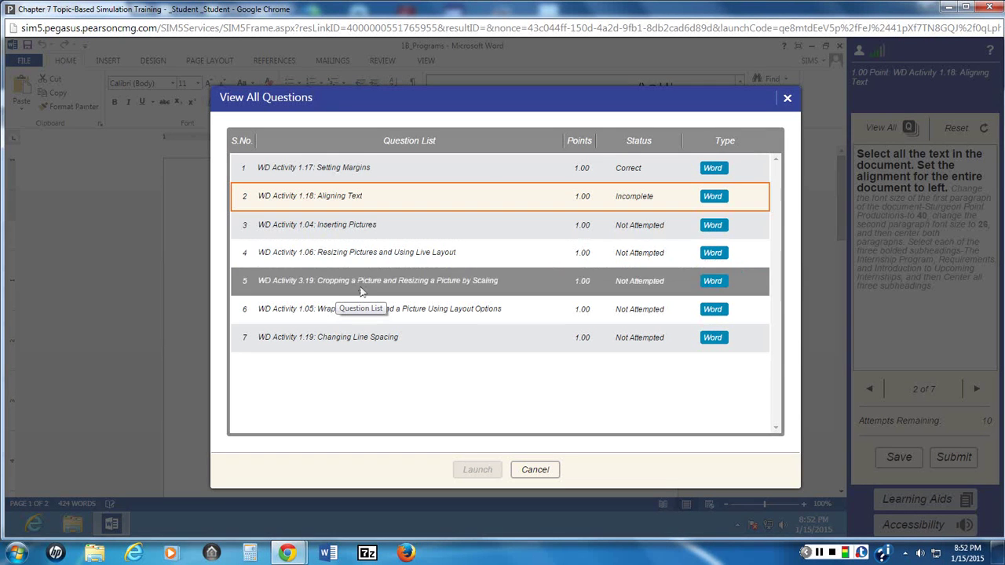
left_click(363, 225)
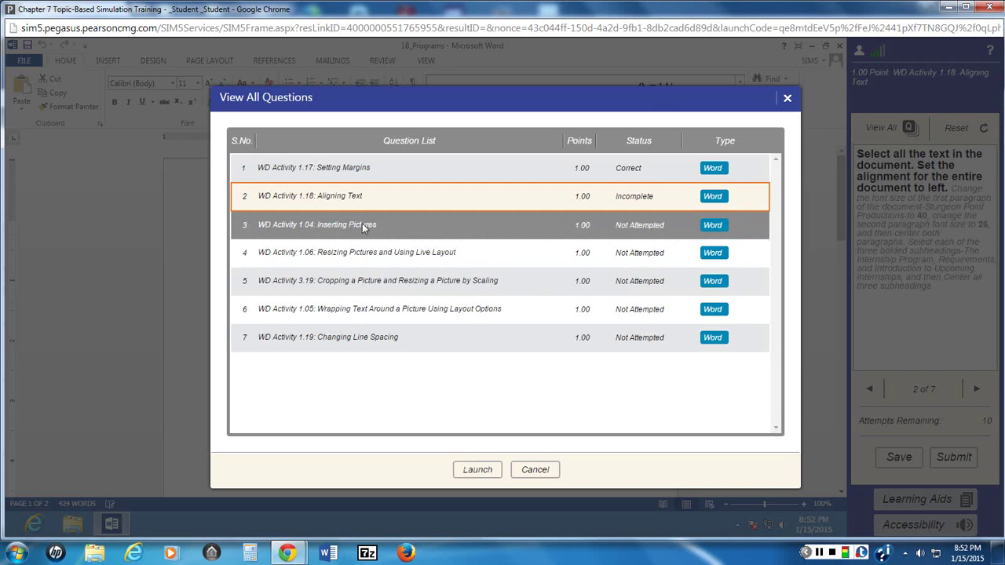
double_click(361, 225)
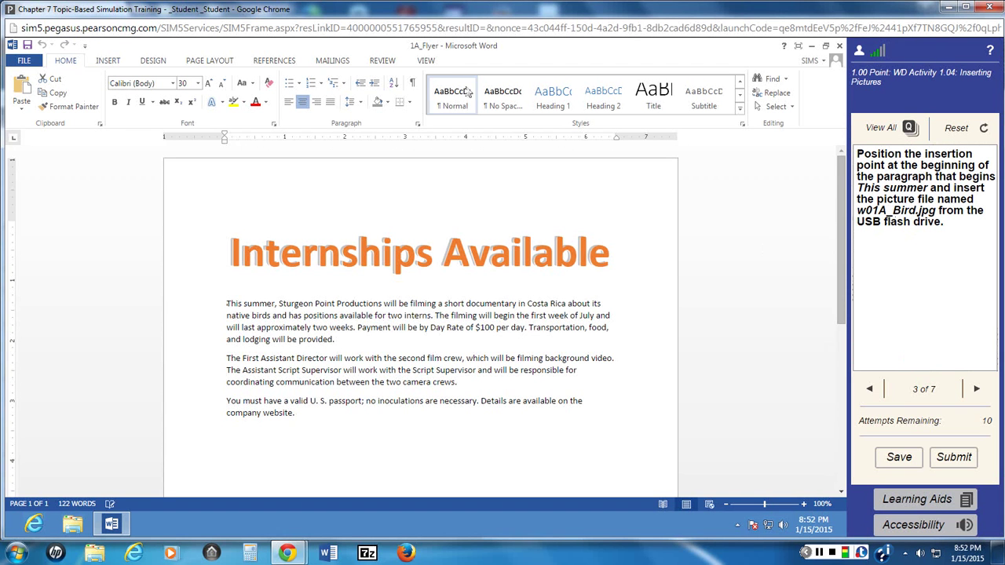
Step: Insert the w01A_Bird.jpg picture from the USB Disk into the flyer
left_click(110, 61)
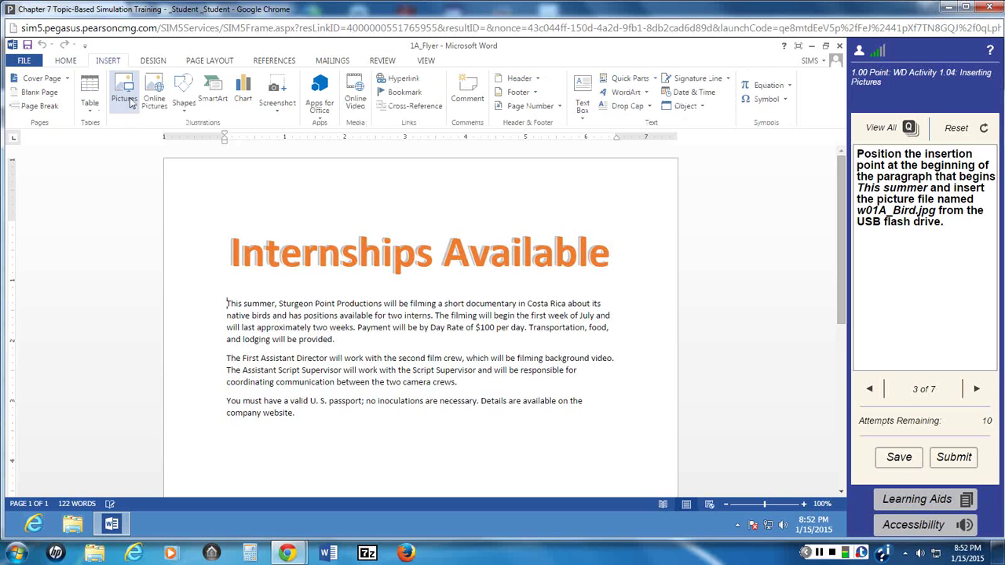
left_click(123, 94)
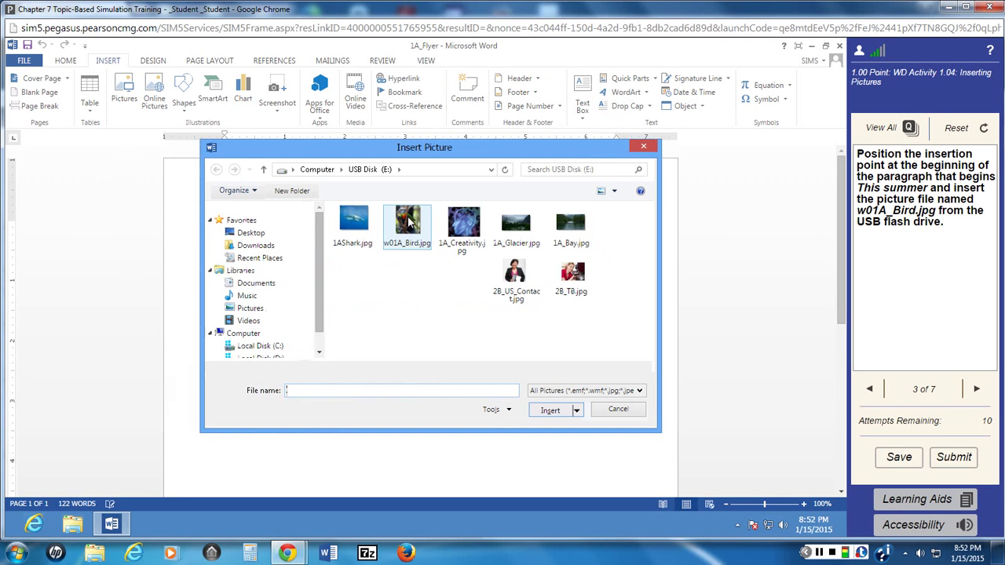
left_click(407, 222)
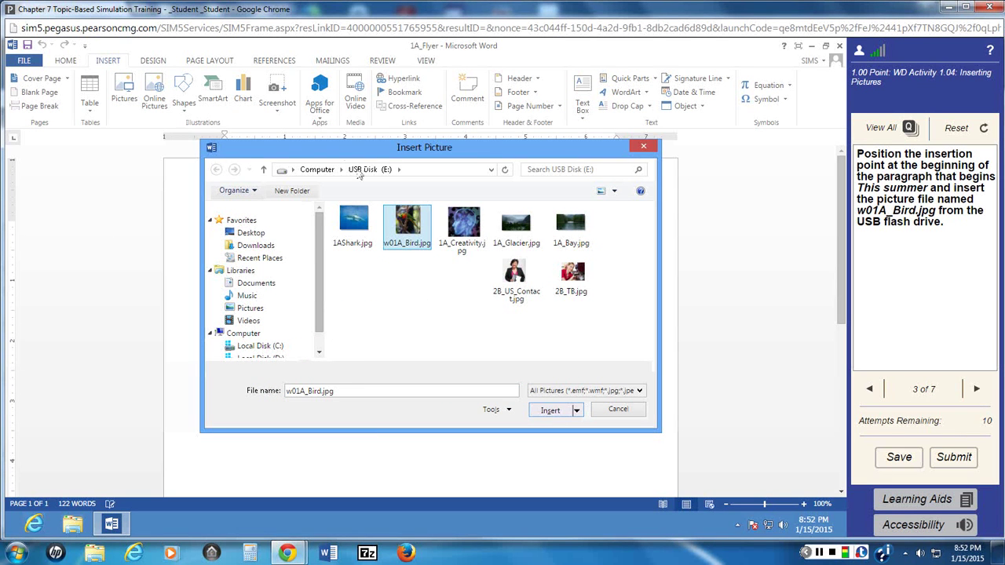
left_click(552, 410)
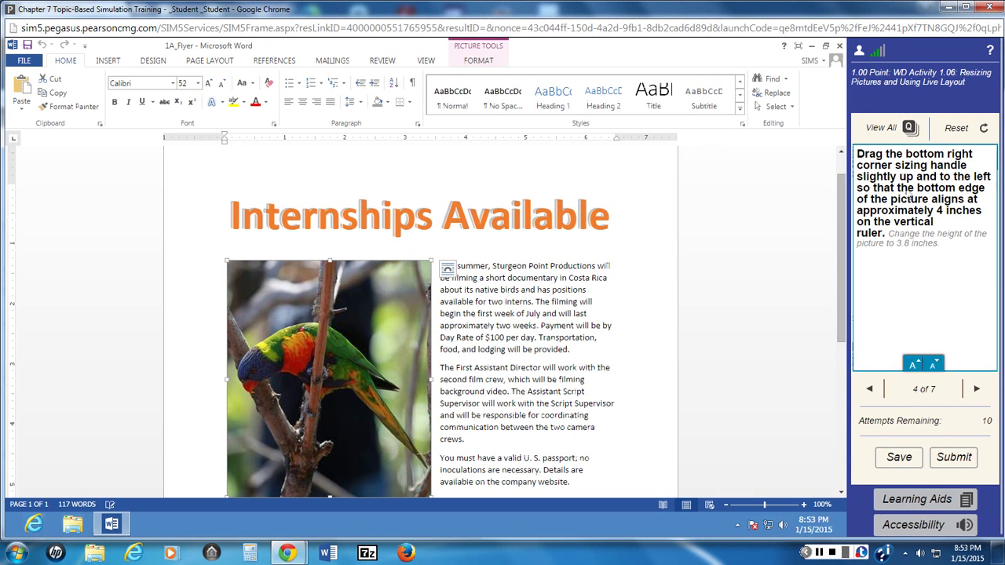
Step: Open View All Questions to check that tasks 1 and 3 are marked Correct
left_click(911, 130)
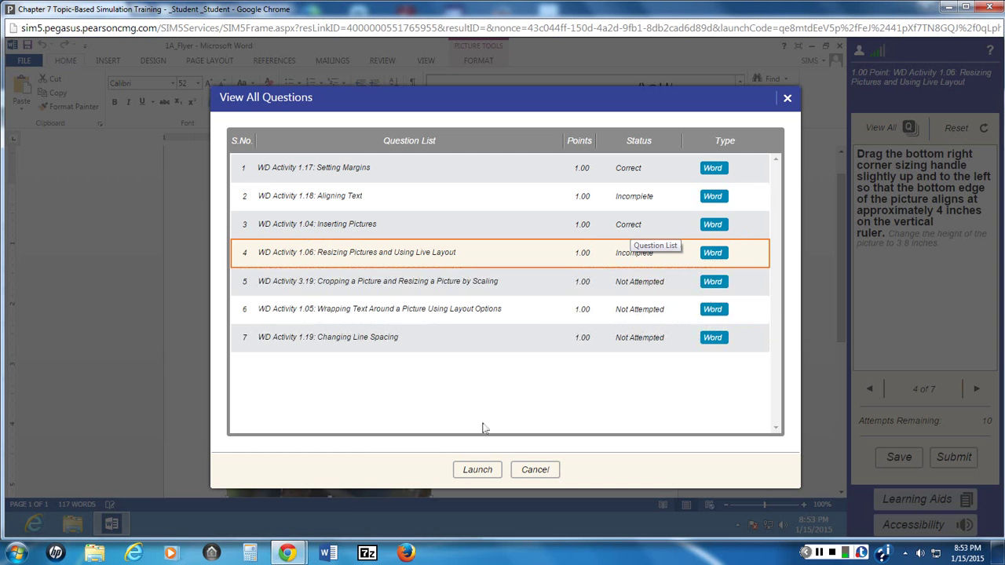
Step: Close the question list and return to the Resizing Pictures task in 1A_Flyer
left_click(787, 100)
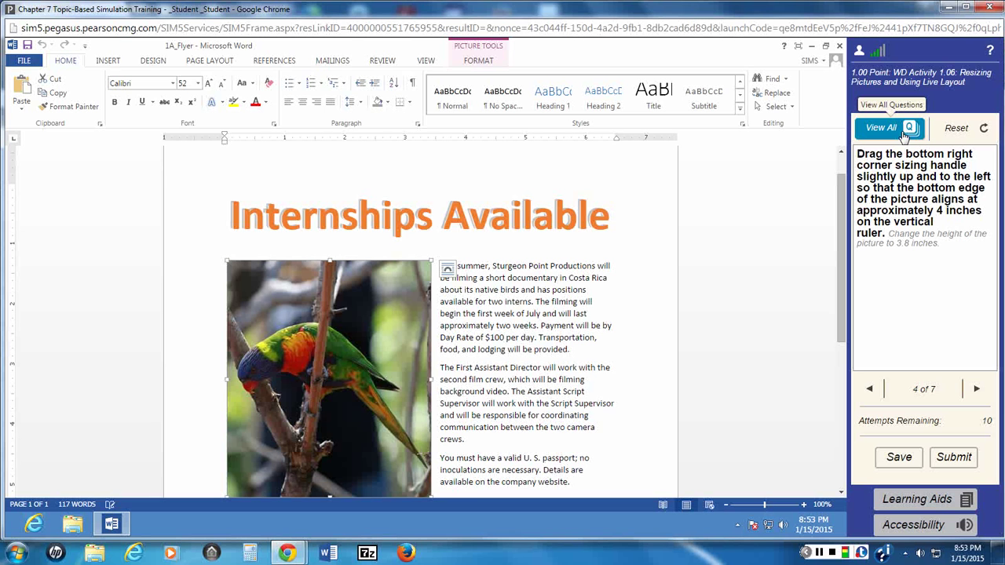
mouse_move(892, 185)
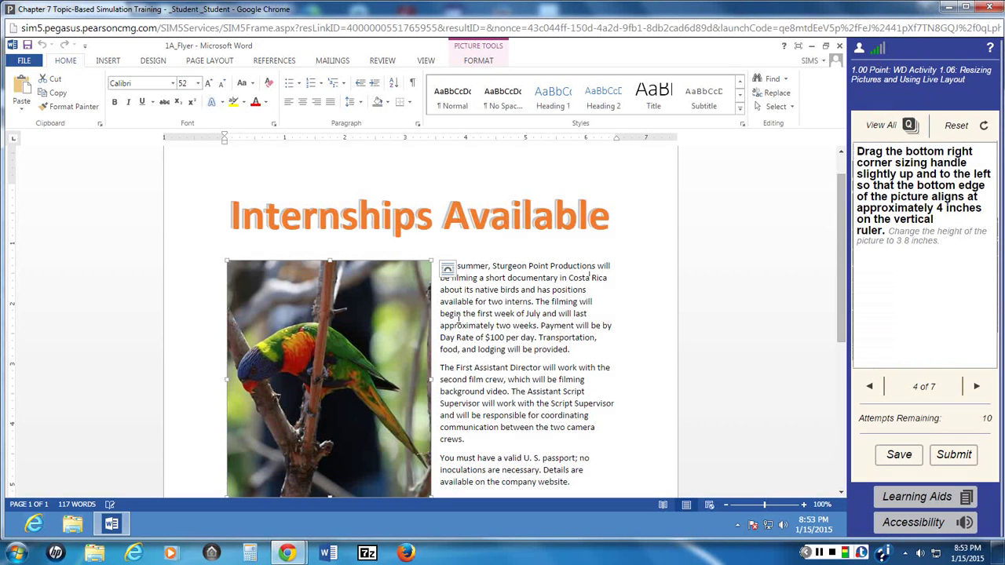
scroll(390, 363, "down", 4)
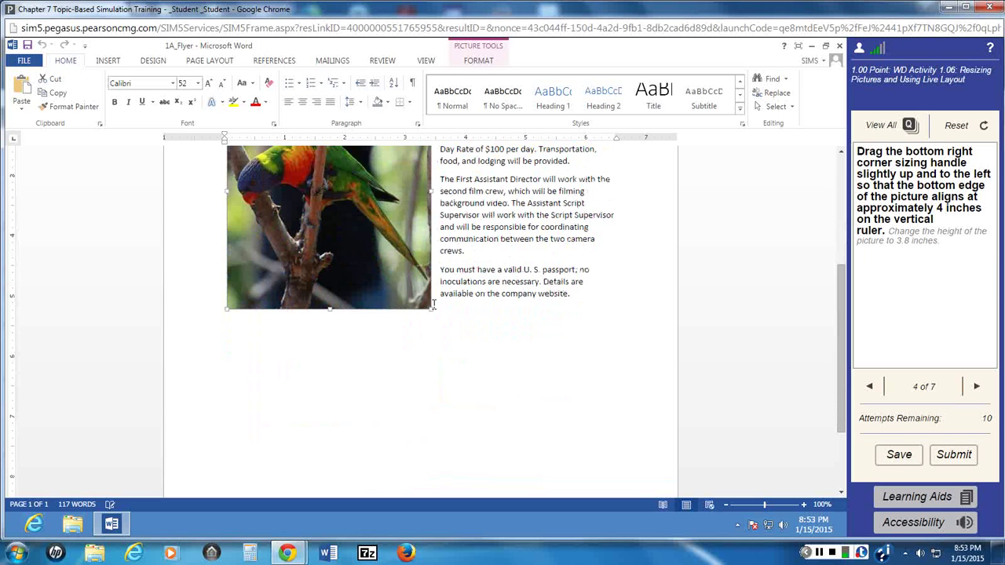
Step: Try shrinking the bird picture from its bottom-right corner toward a 4-inch bottom edge
scroll(424, 308, "up", 1)
scroll(391, 279, "up", 1)
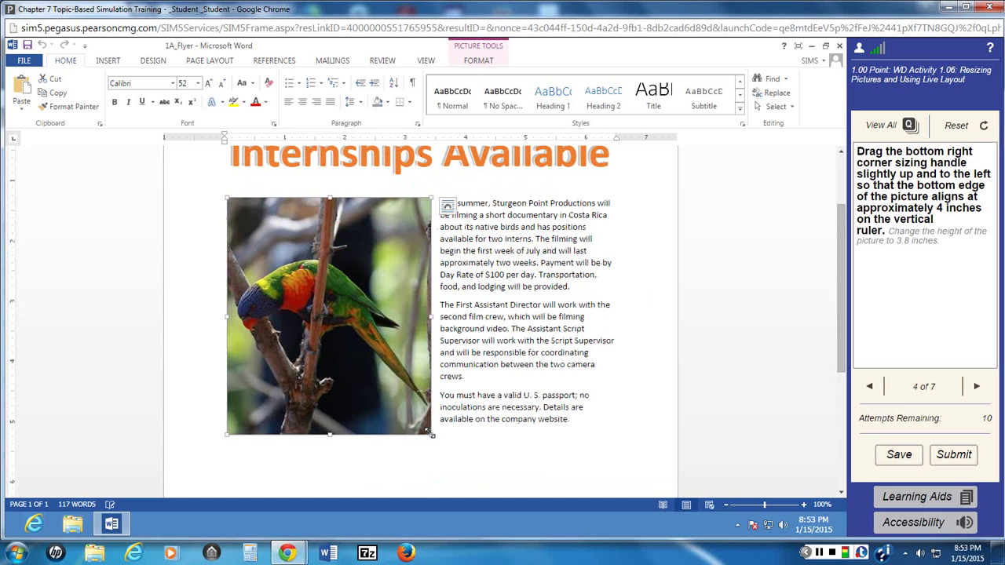
left_click_drag(431, 434, 393, 385)
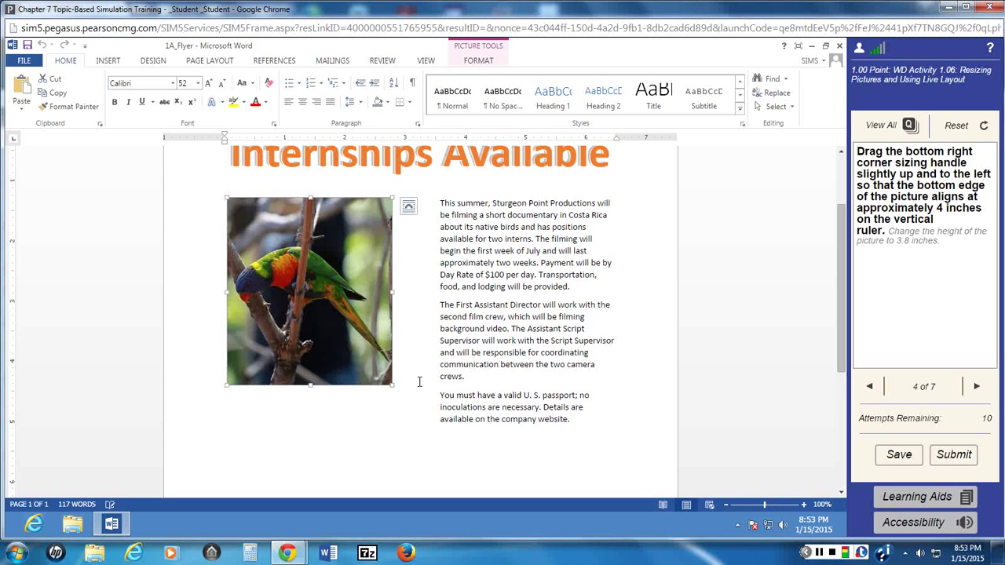
left_click_drag(420, 382, 414, 366)
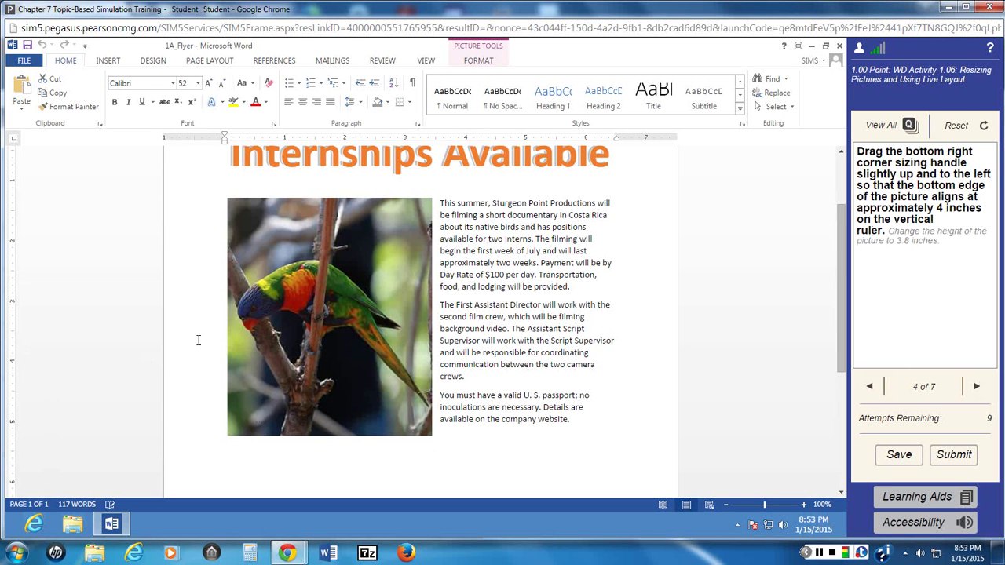
left_click(426, 432)
left_click_drag(428, 432, 350, 277)
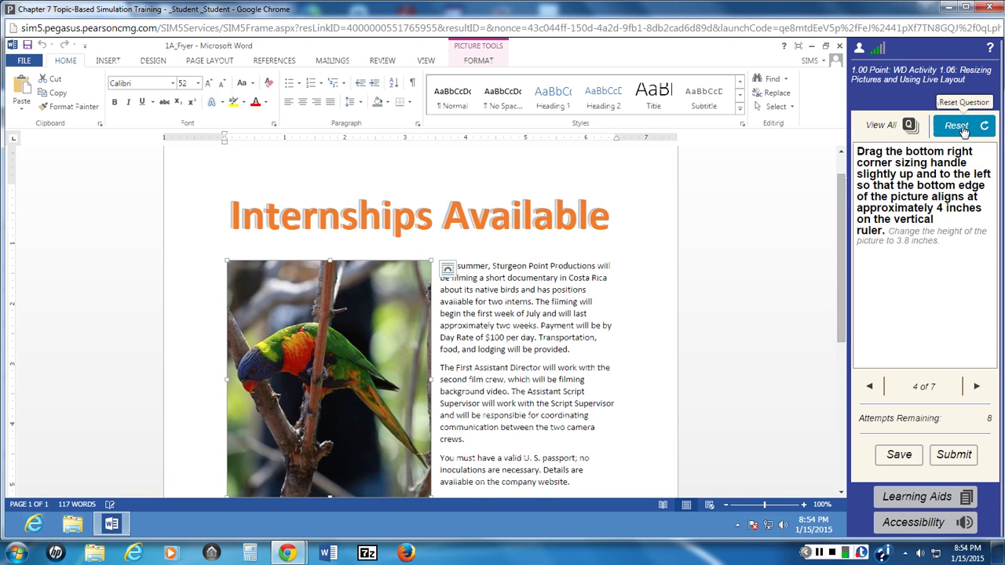
scroll(314, 234, "down", 3)
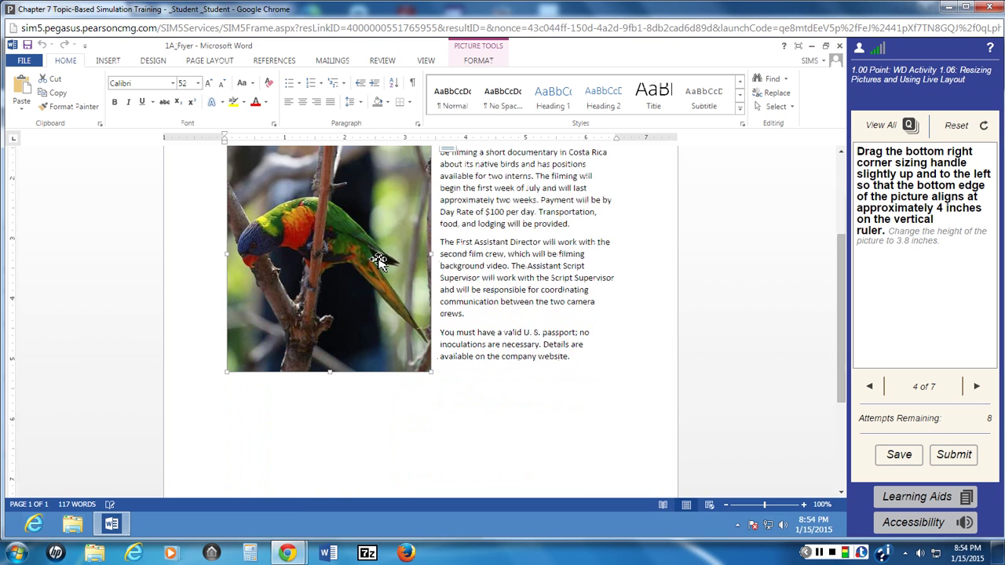
scroll(379, 262, "up", 3)
scroll(379, 267, "down", 2)
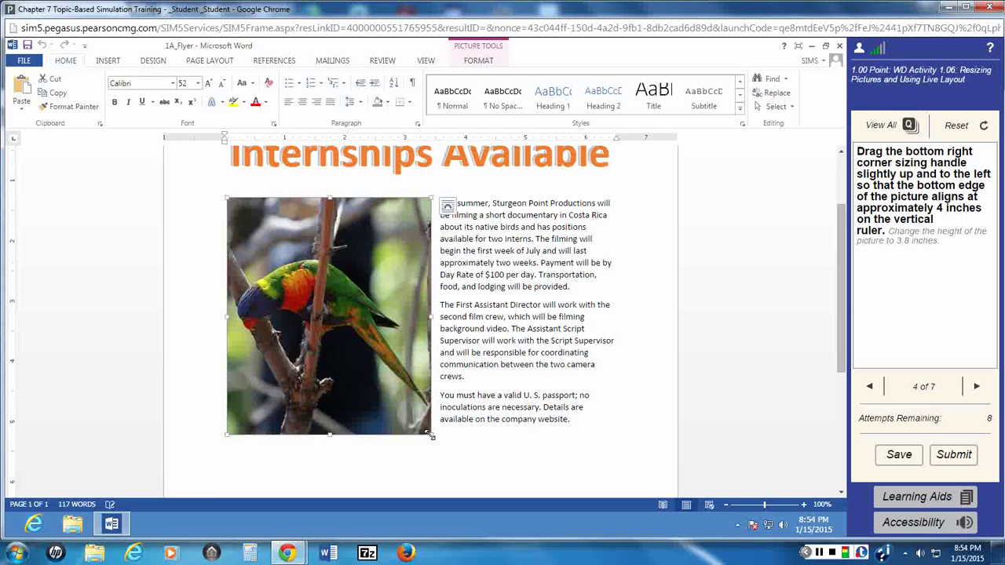
left_click_drag(430, 436, 397, 361)
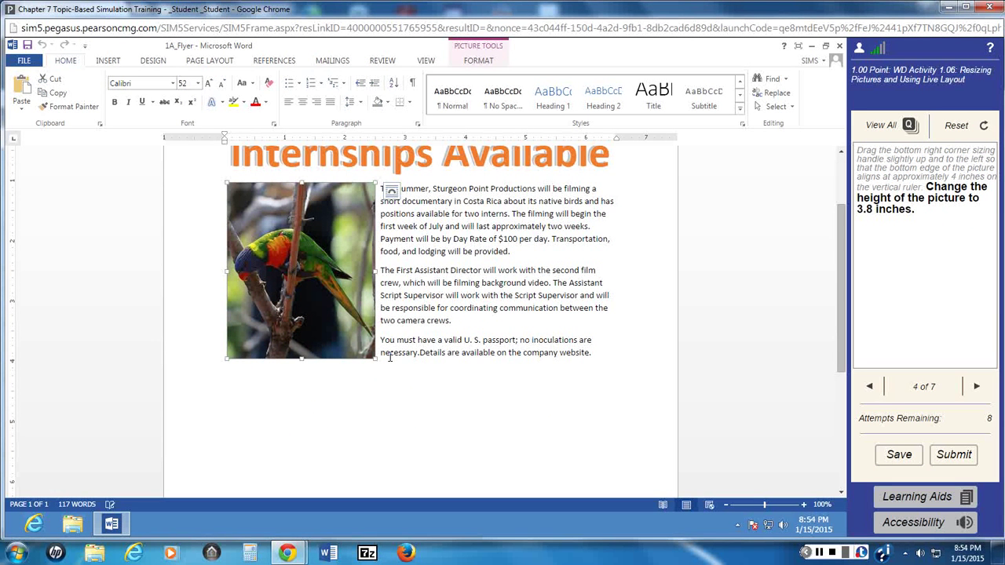
mouse_move(950, 208)
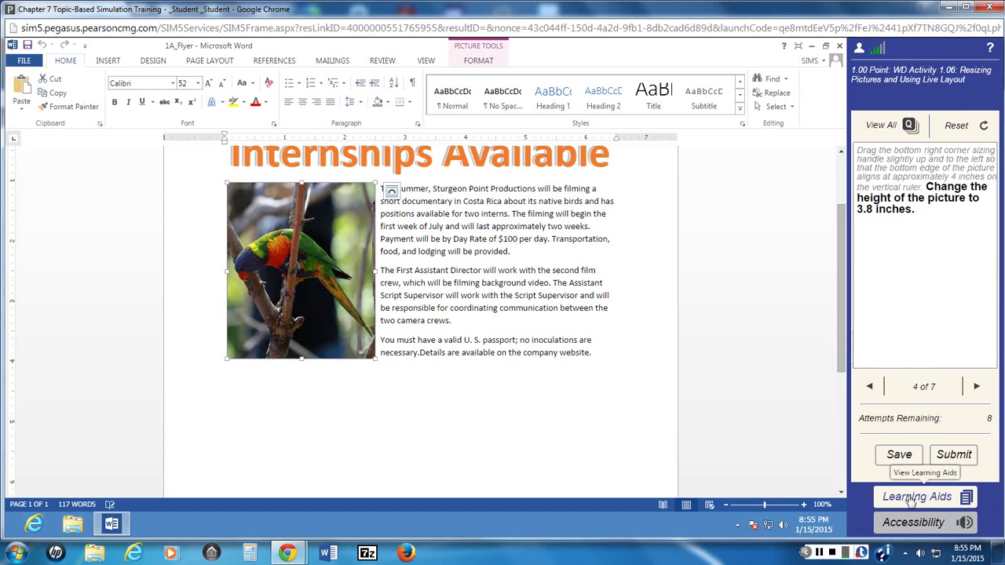
Step: Skim the Activity 1.06 eText reading, then load its Resizing Pictures and Live Layout video
left_click(911, 500)
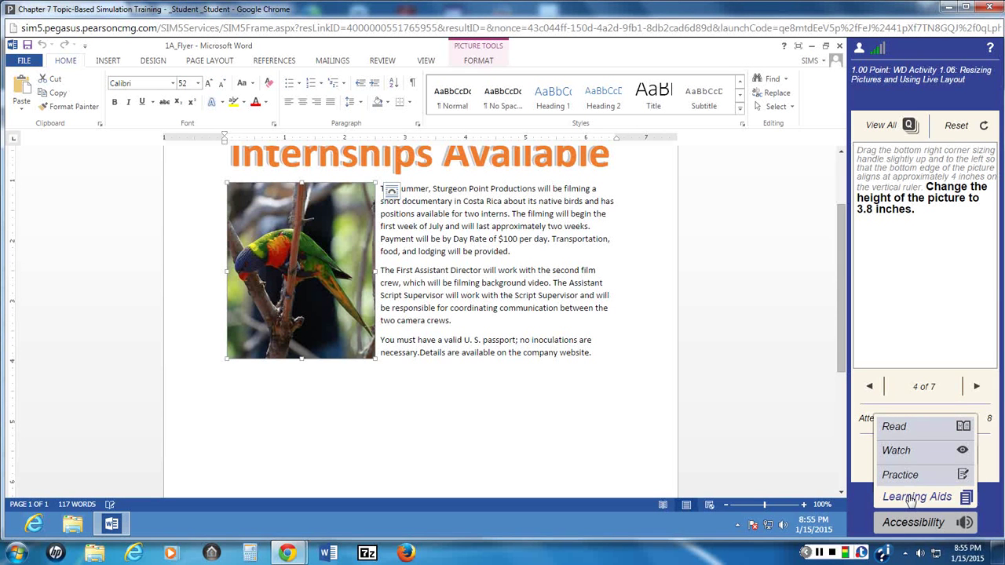
left_click(895, 428)
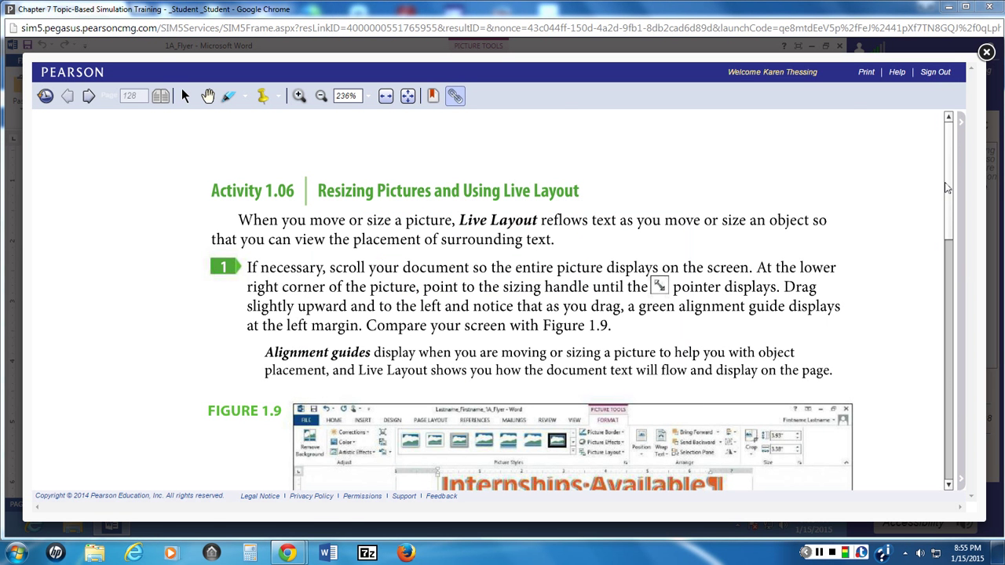
left_click_drag(947, 203, 937, 353)
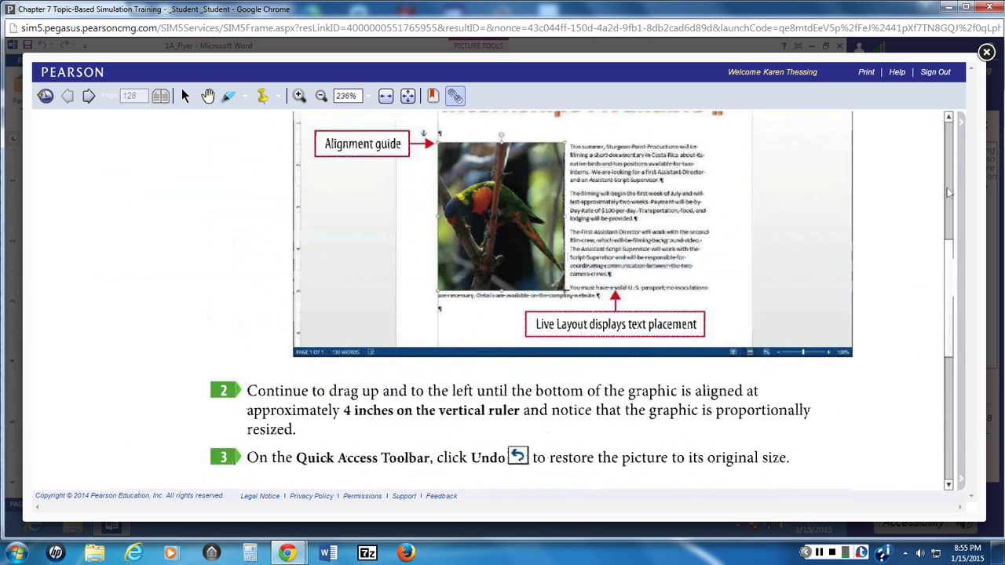
left_click(987, 52)
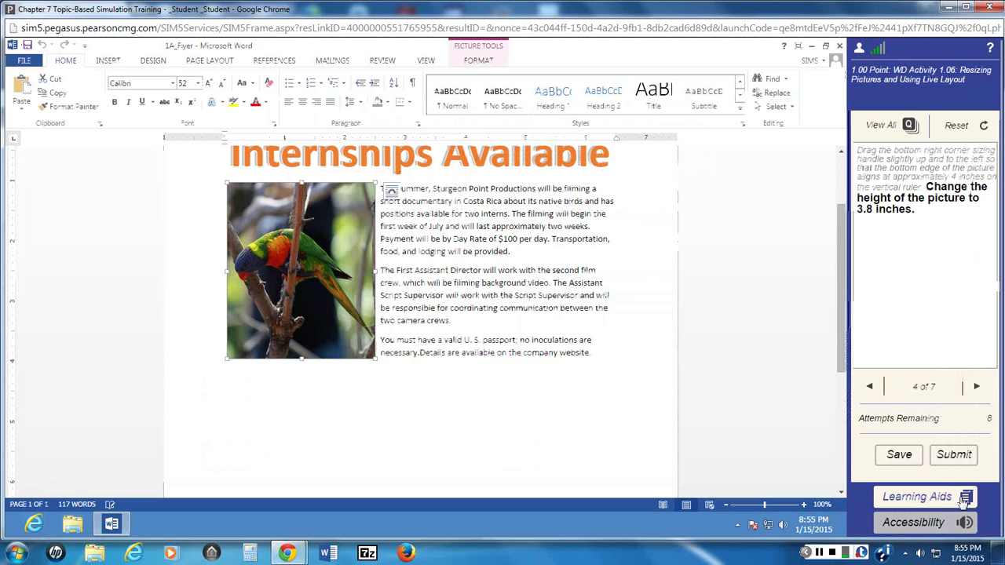
left_click(917, 500)
left_click(899, 450)
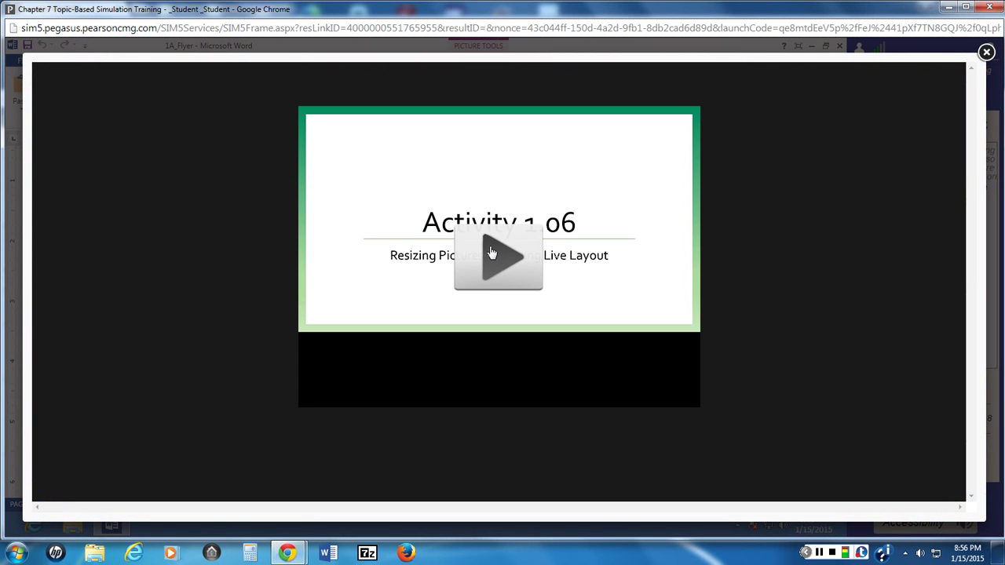
Step: Play the Activity 1.06 tutorial video through, then close it to return to the flyer
left_click(494, 260)
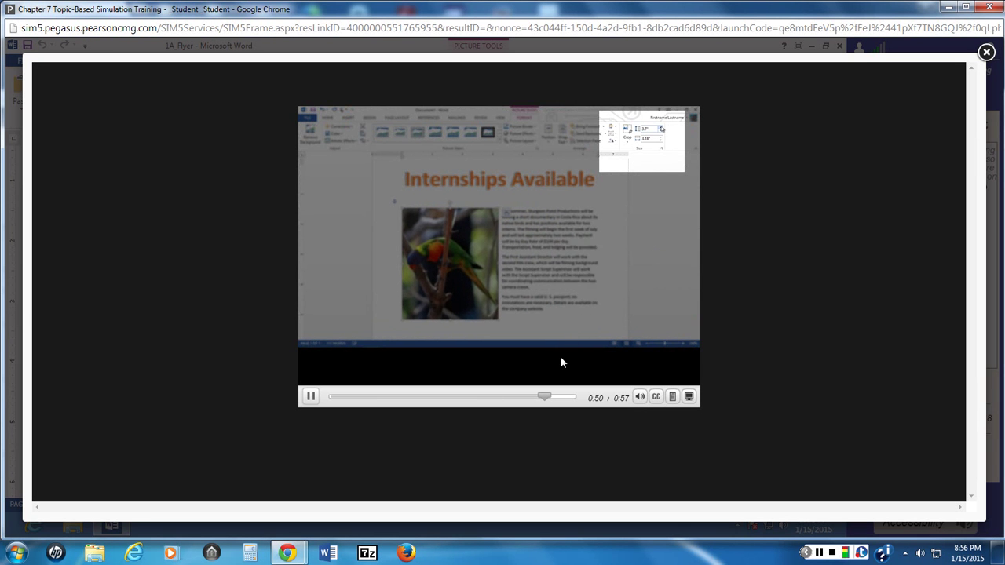
left_click(987, 53)
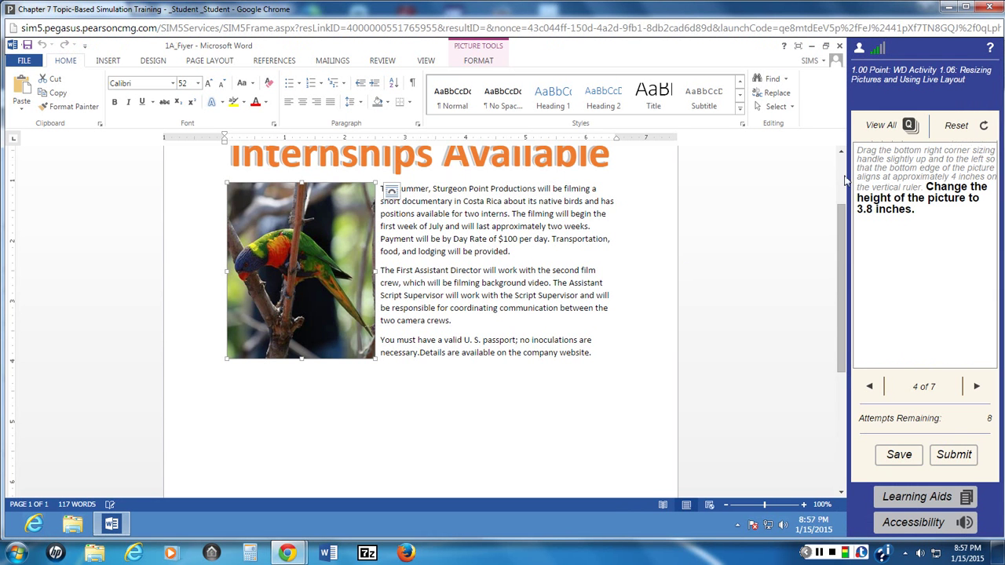
Step: Set the parrot picture's Shape Height to 3.8 inches
left_click(481, 62)
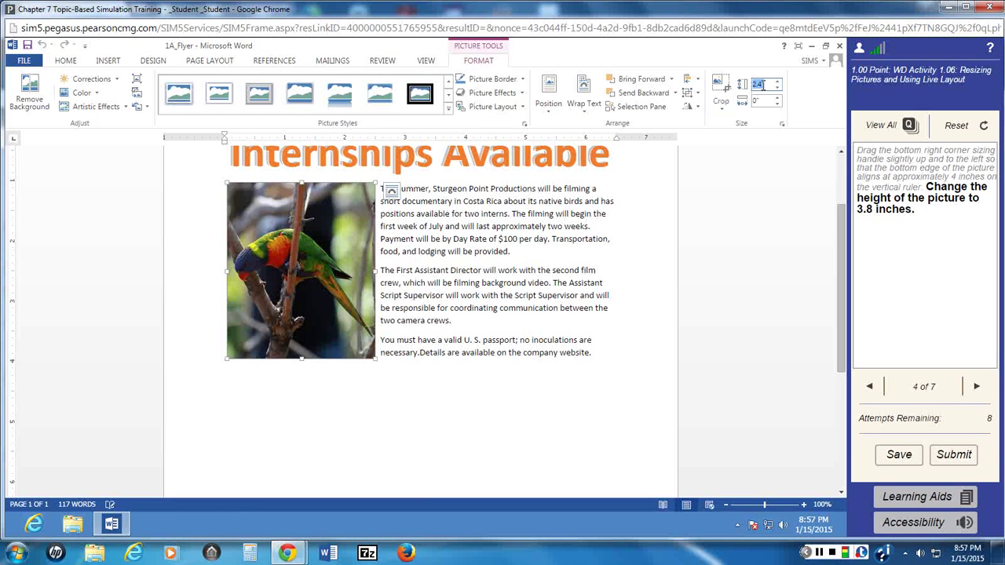
left_click(760, 85)
type("3.8")
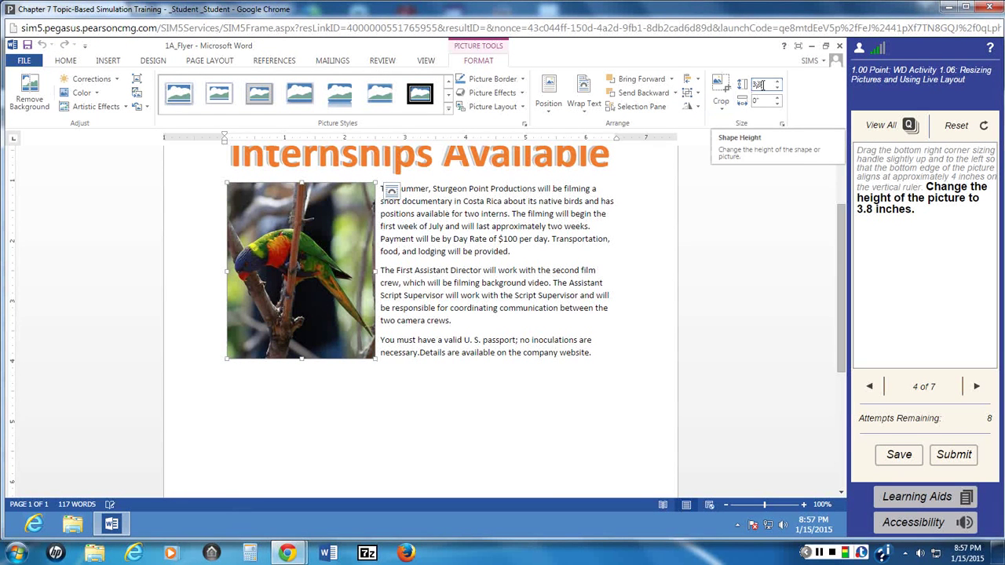
key("Return")
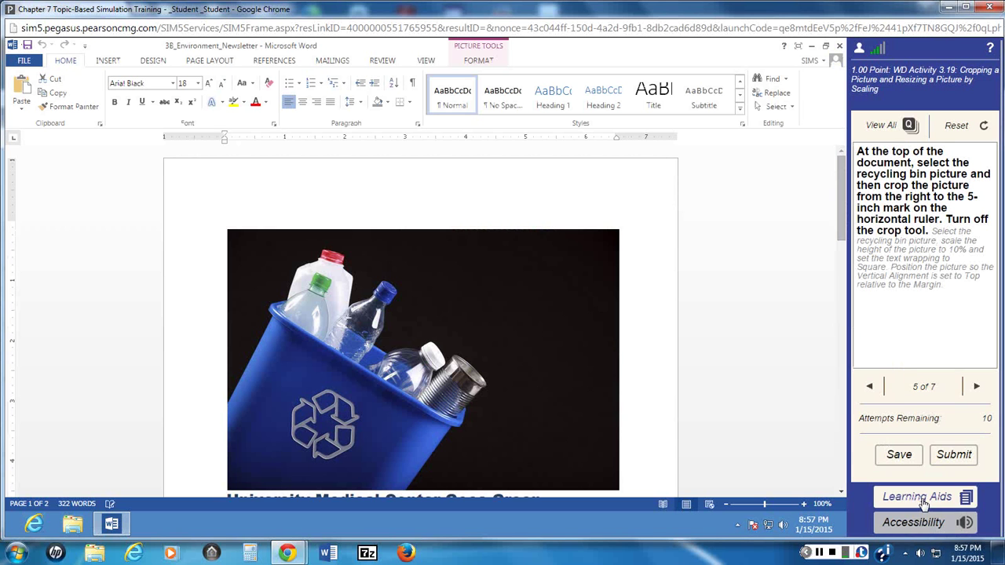
left_click(921, 506)
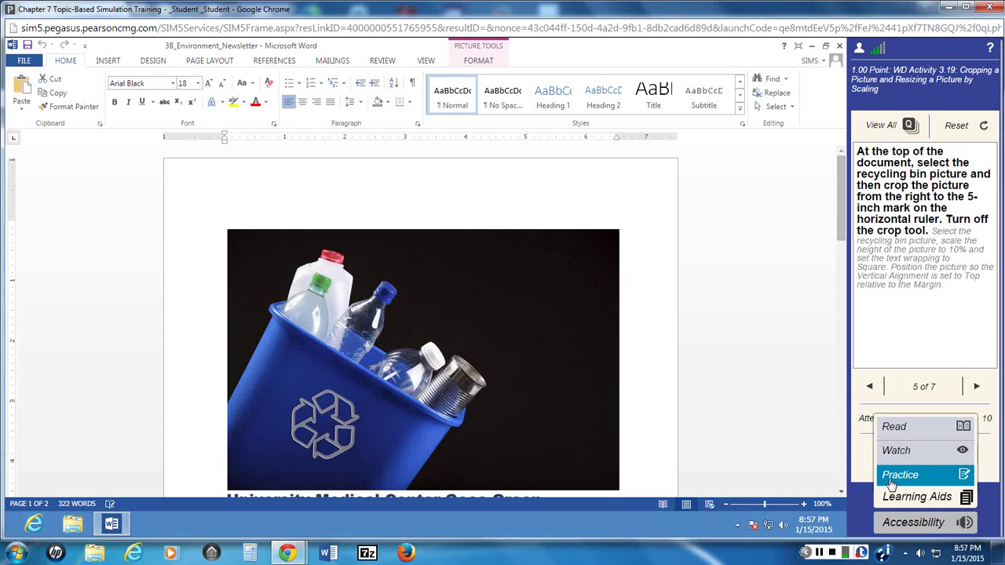
left_click(895, 477)
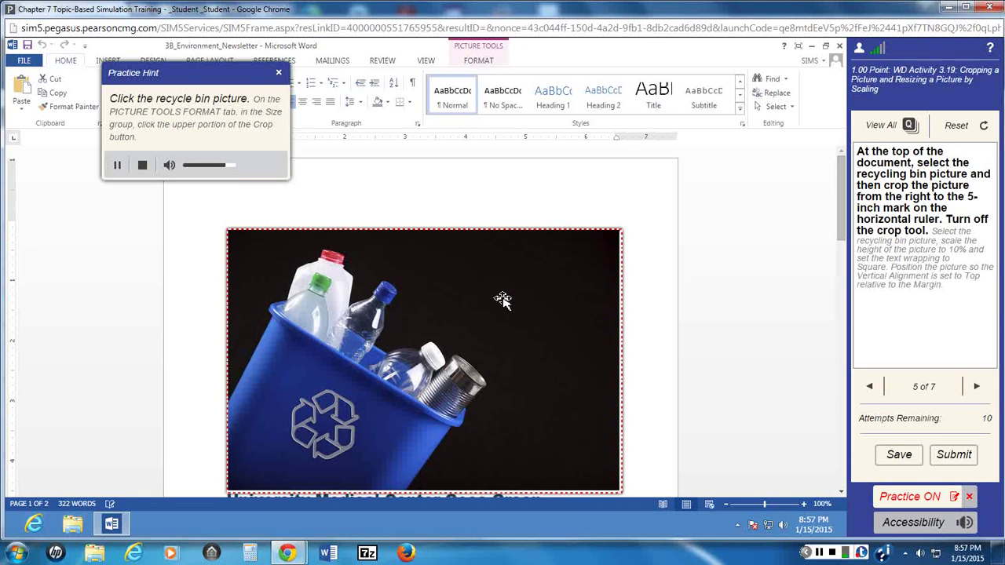
left_click(502, 297)
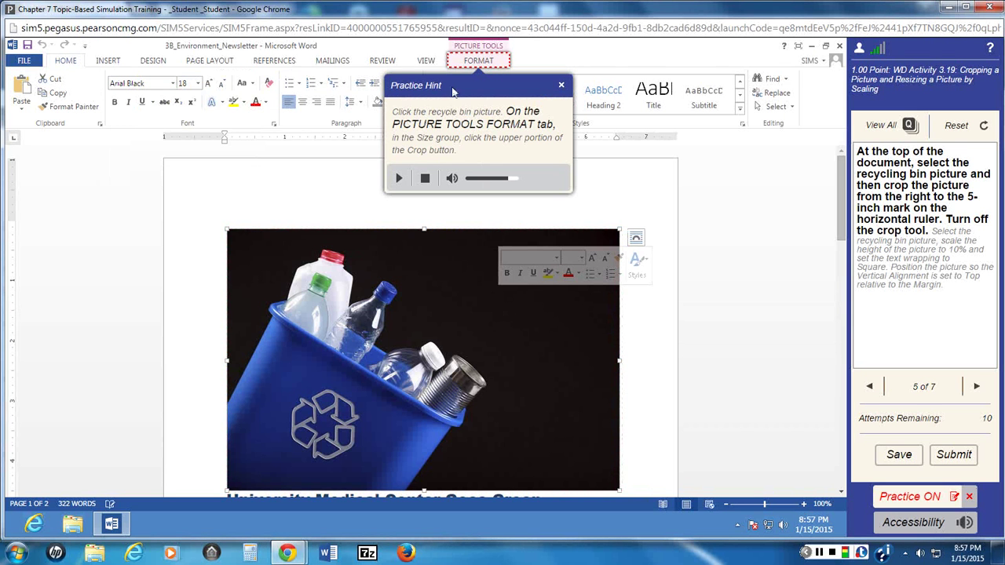
left_click(476, 62)
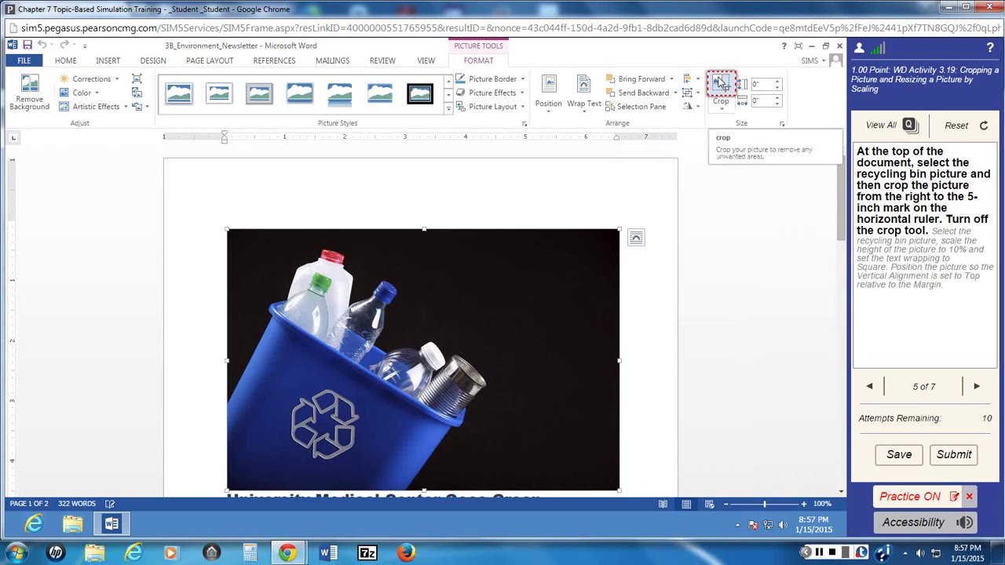
left_click(719, 82)
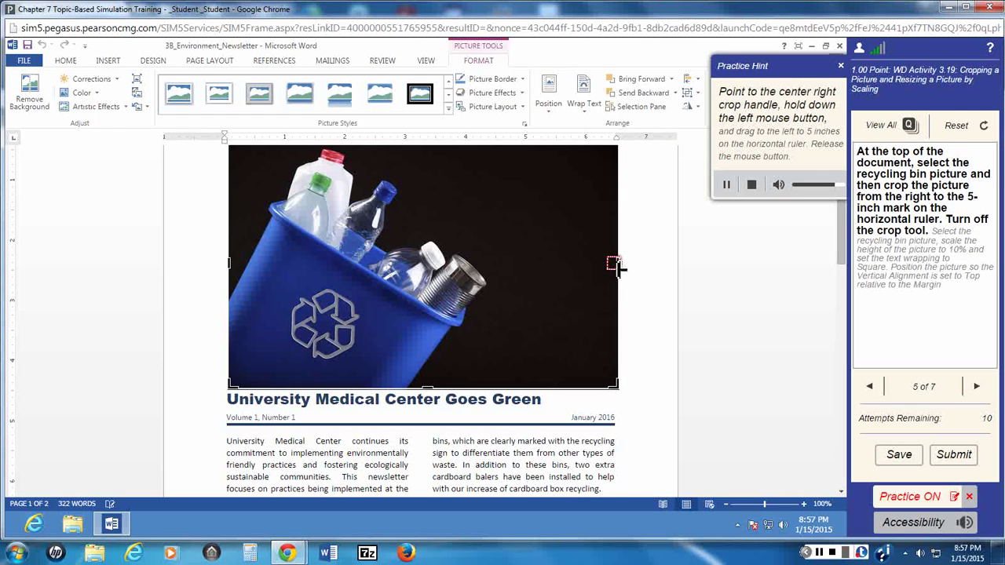
left_click_drag(611, 267, 521, 259)
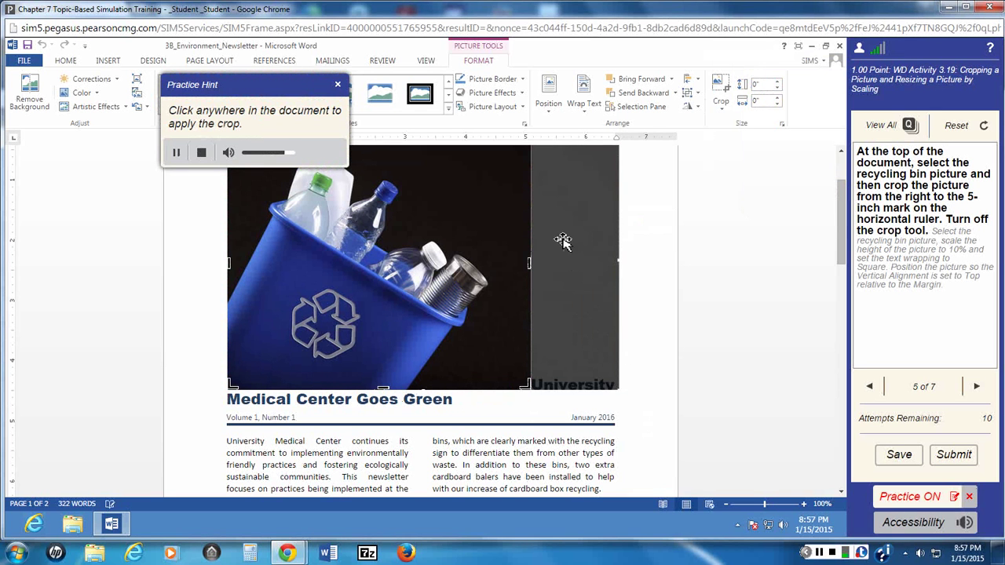
left_click(636, 242)
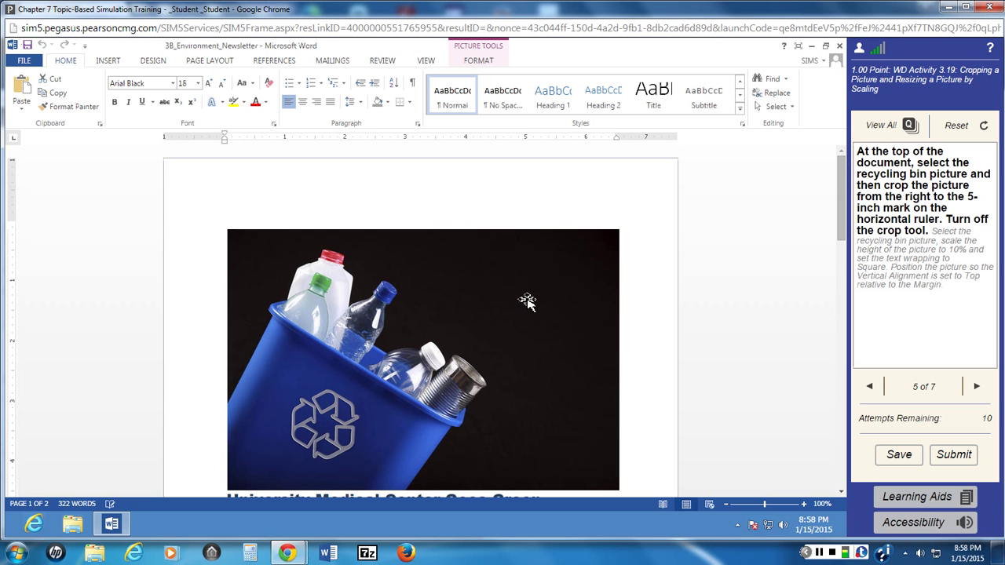
Step: Crop the recycling bin picture's right edge back to the 5-inch mark
left_click(919, 506)
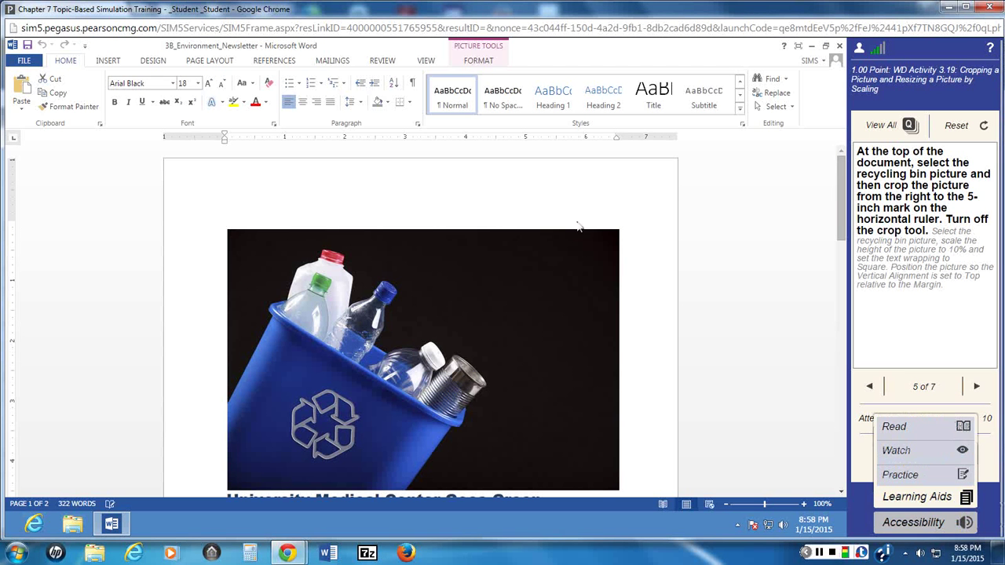
left_click(694, 321)
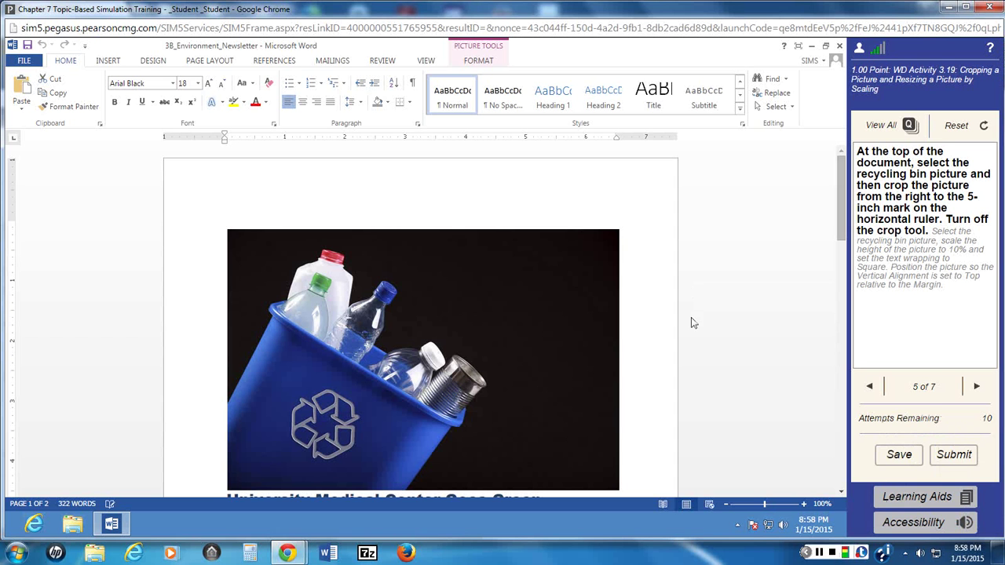
mouse_move(918, 153)
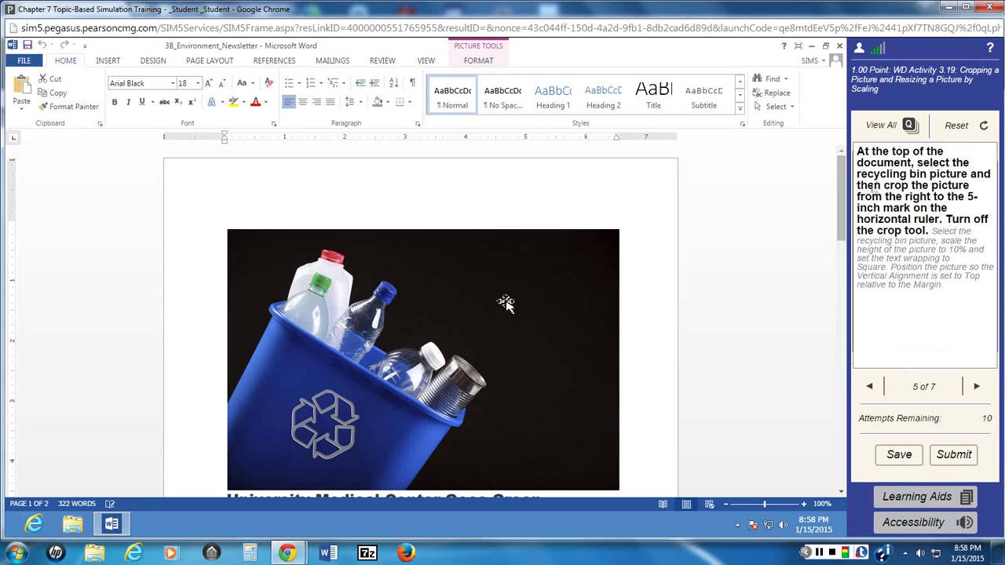
left_click(505, 303)
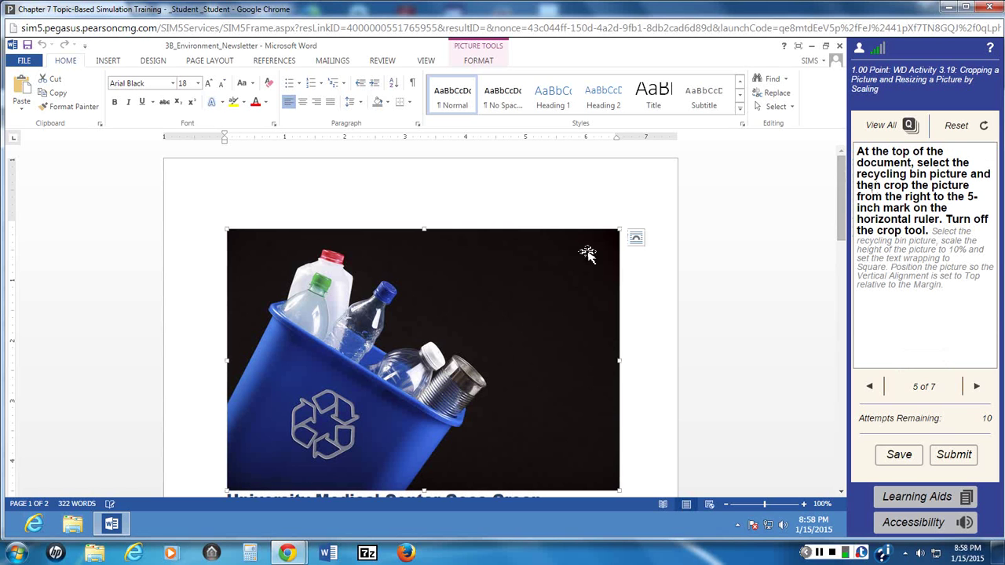
left_click(481, 62)
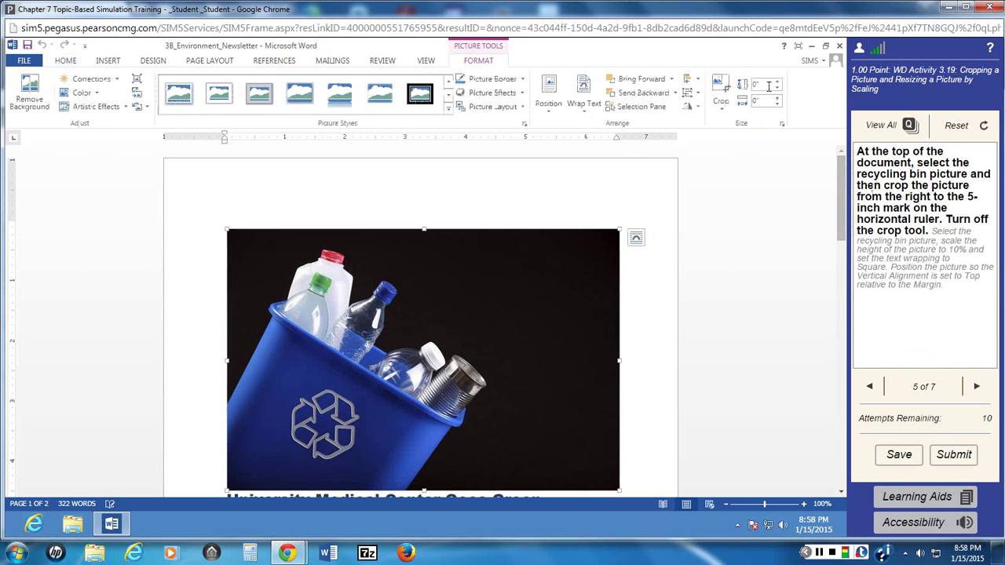
left_click(721, 90)
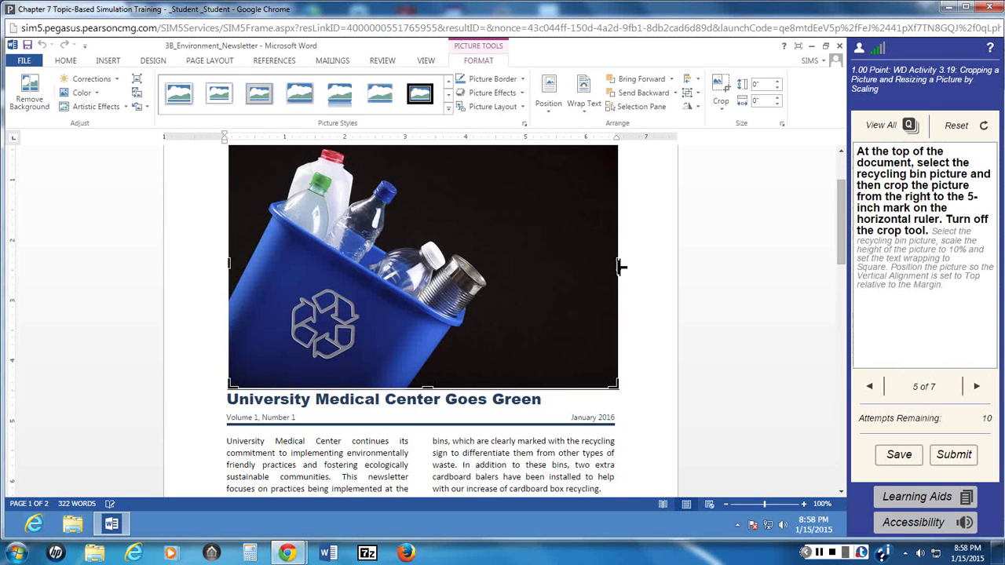
left_click_drag(620, 267, 519, 263)
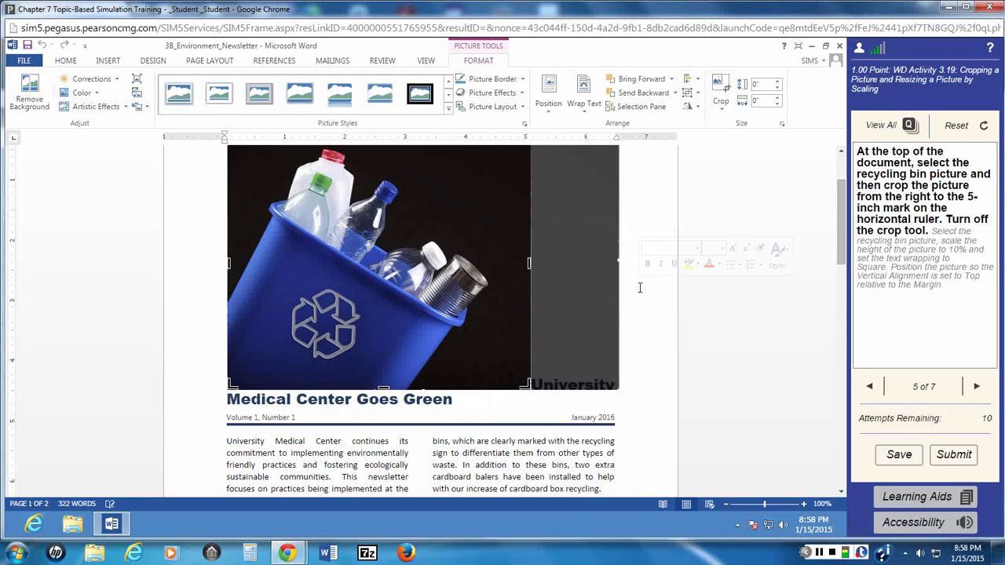
key("Escape")
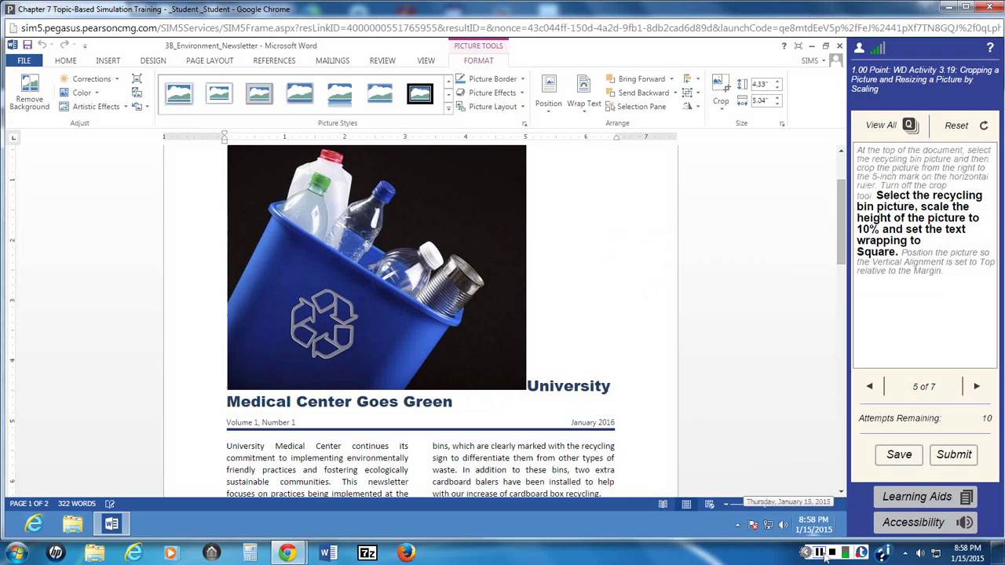
Step: Scale the recycling bin picture's height to 10% in the Layout dialog
left_click(822, 554)
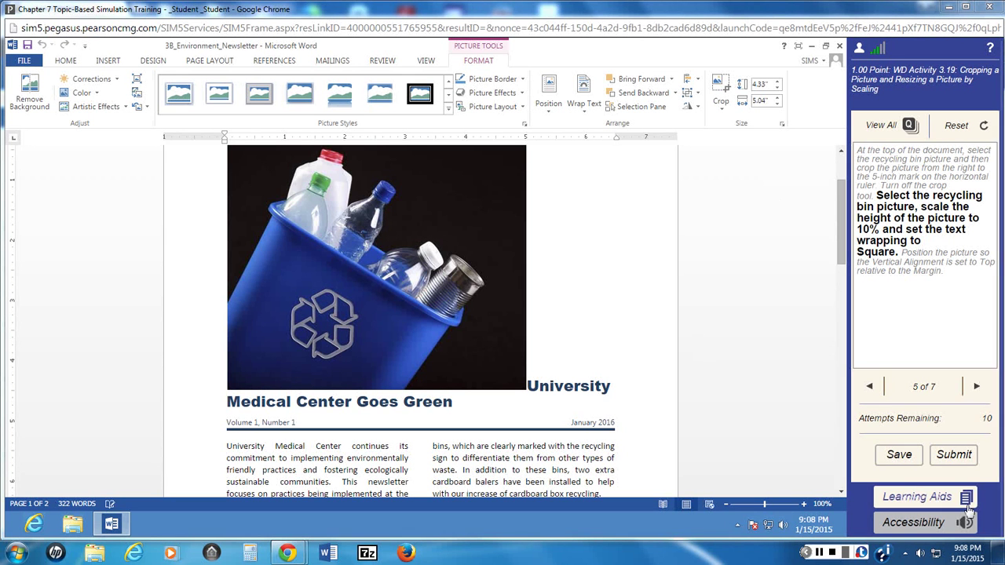
left_click(909, 498)
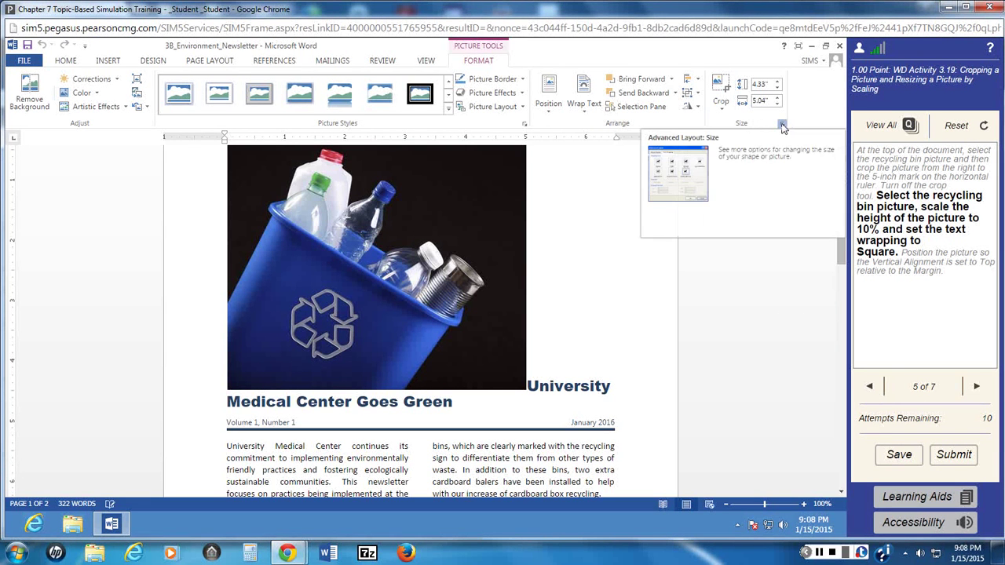
left_click(783, 127)
left_click(501, 245)
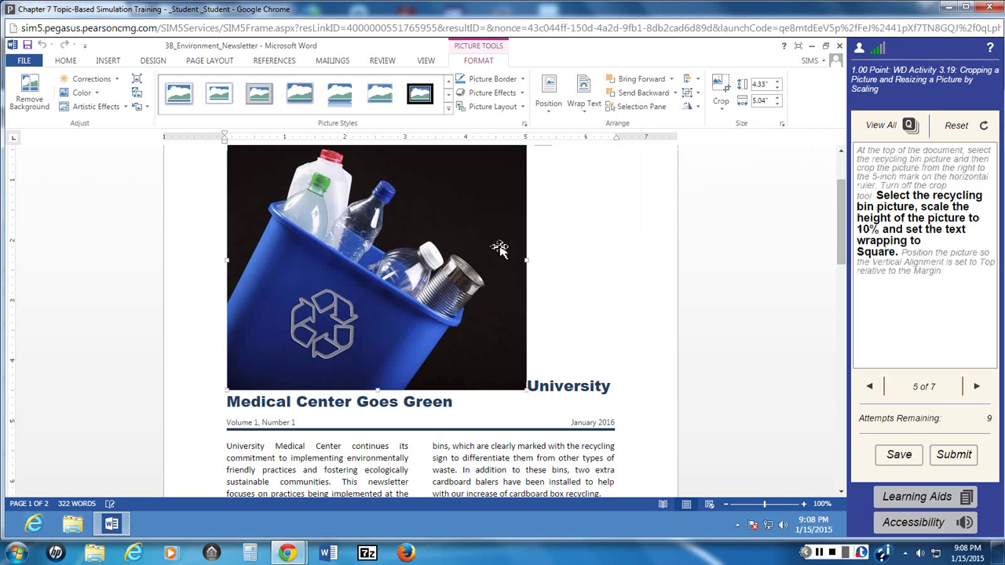
left_click(783, 128)
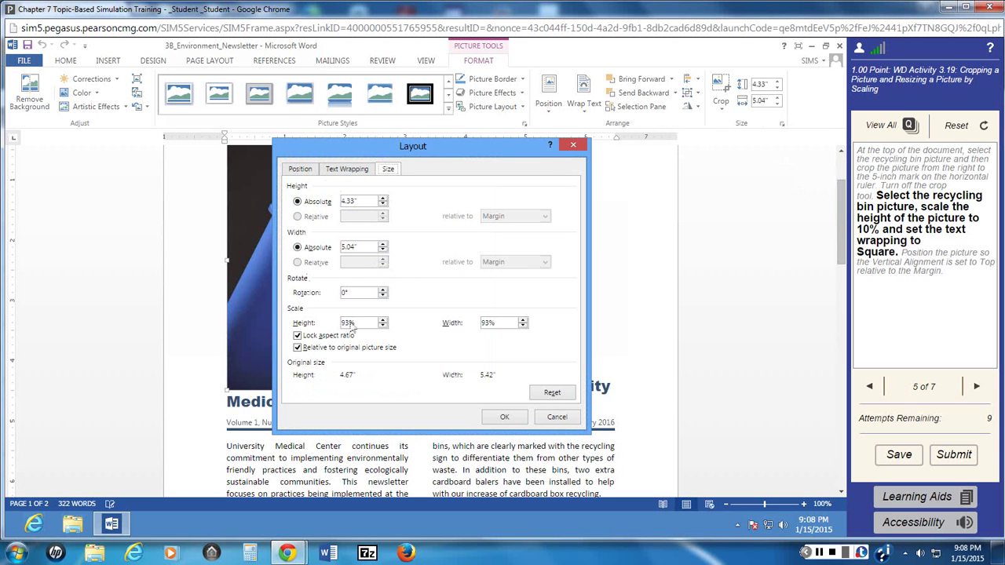
left_click_drag(355, 323, 343, 323)
type("10")
Step: Give the picture Square text wrapping and apply the layout changes
left_click(355, 170)
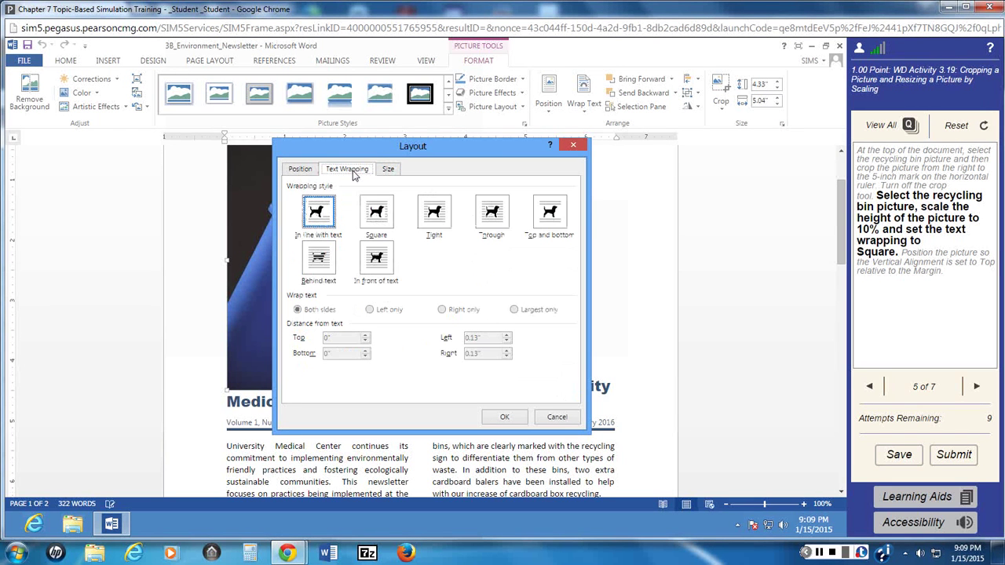
left_click(377, 216)
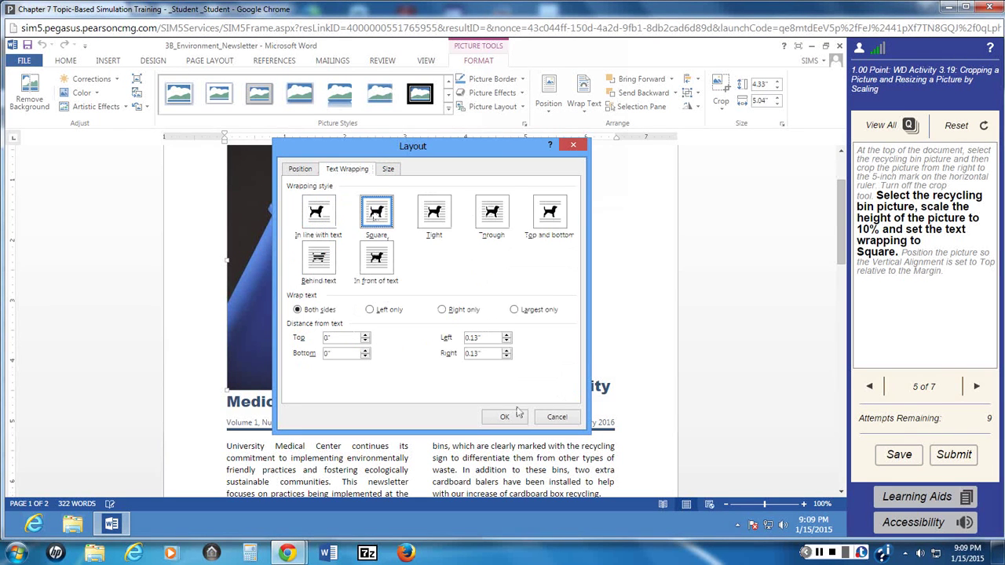
left_click(514, 416)
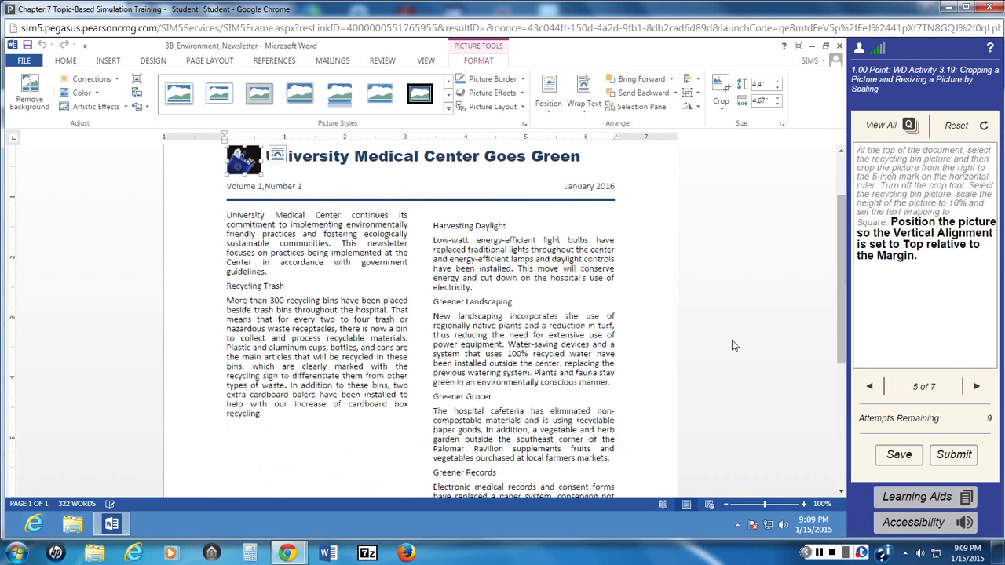
mouse_move(858, 277)
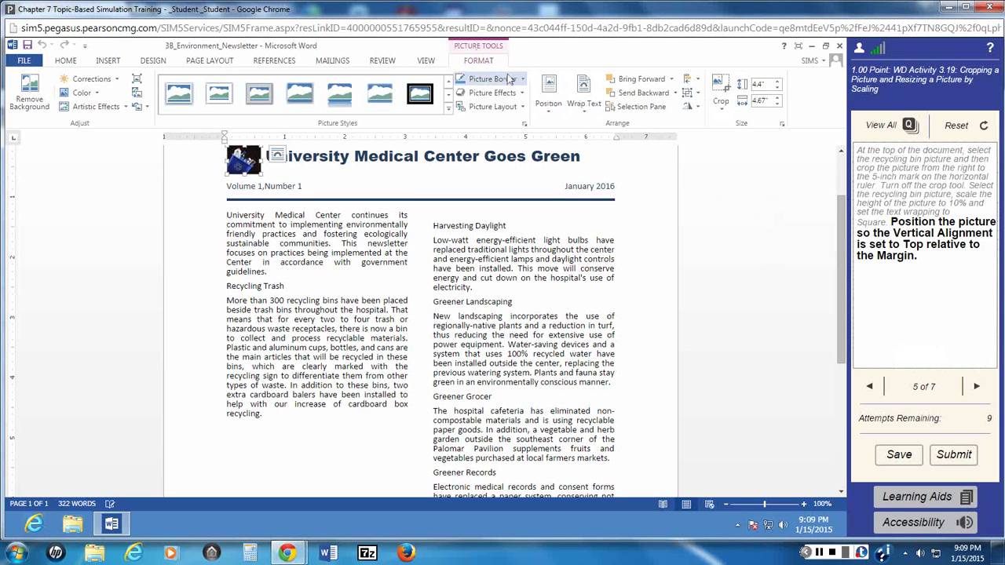
Step: Set the picture's vertical alignment to Top relative to Margin
left_click(546, 106)
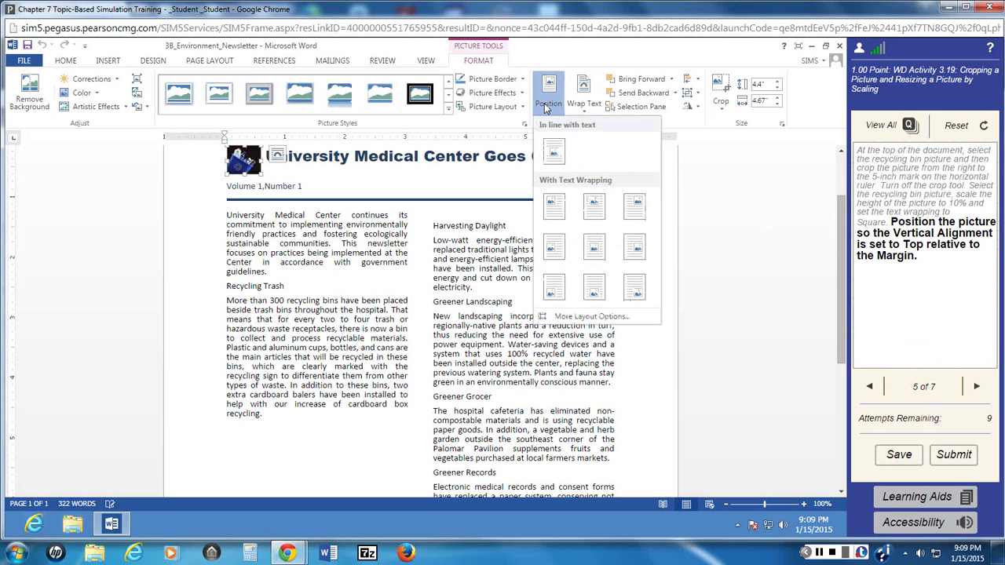
left_click(581, 318)
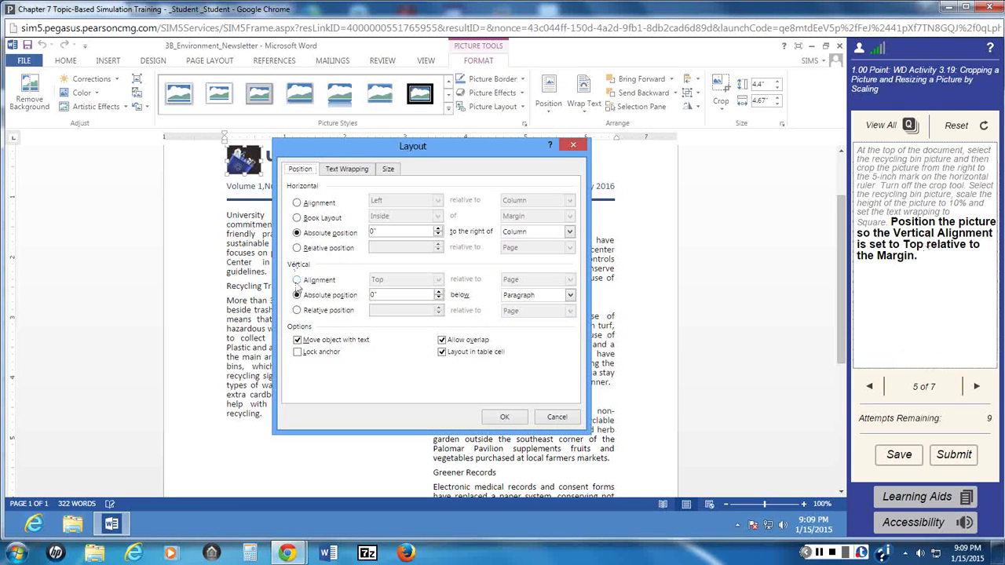
left_click(298, 282)
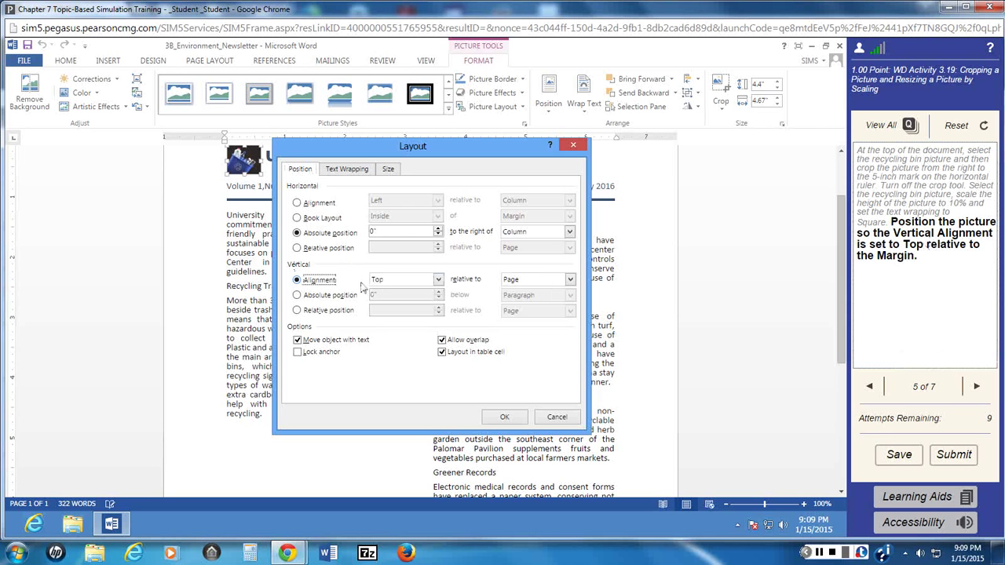
left_click(438, 280)
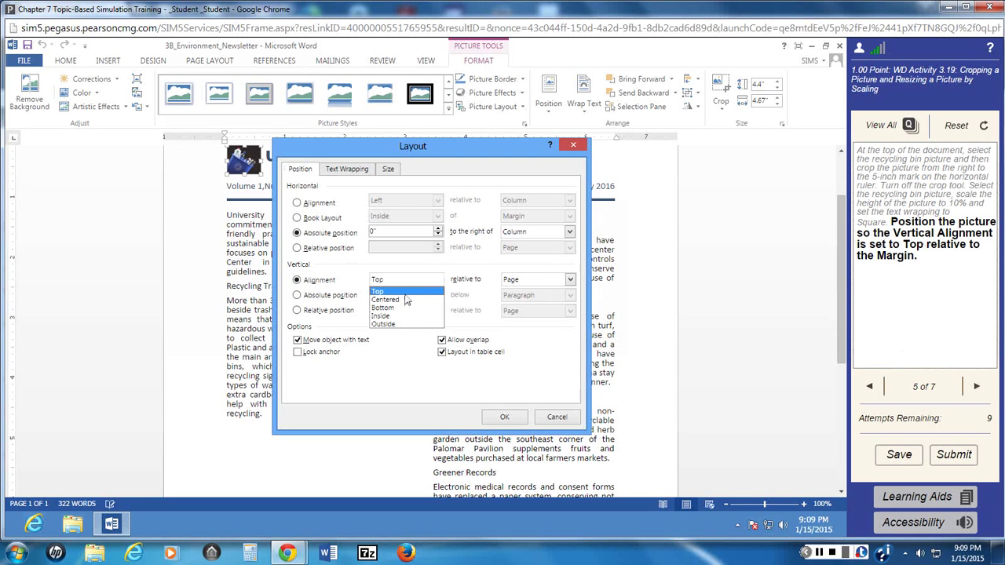
left_click(405, 291)
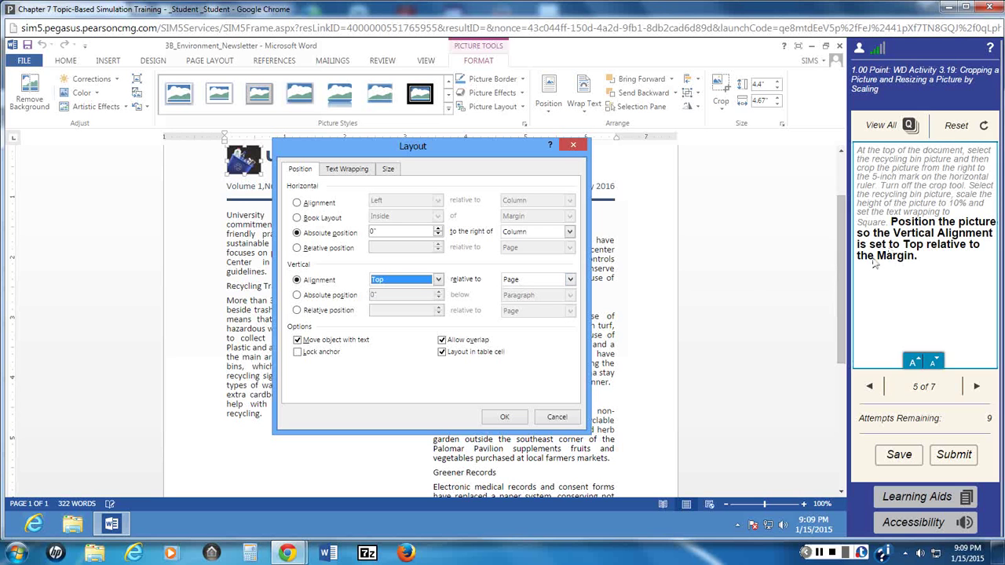
left_click(570, 279)
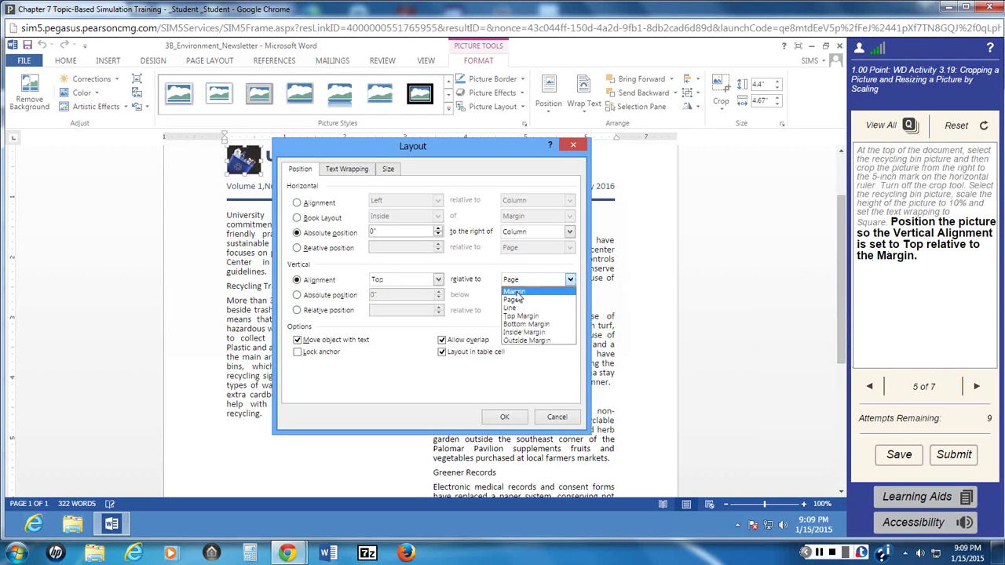
left_click(515, 291)
left_click(504, 416)
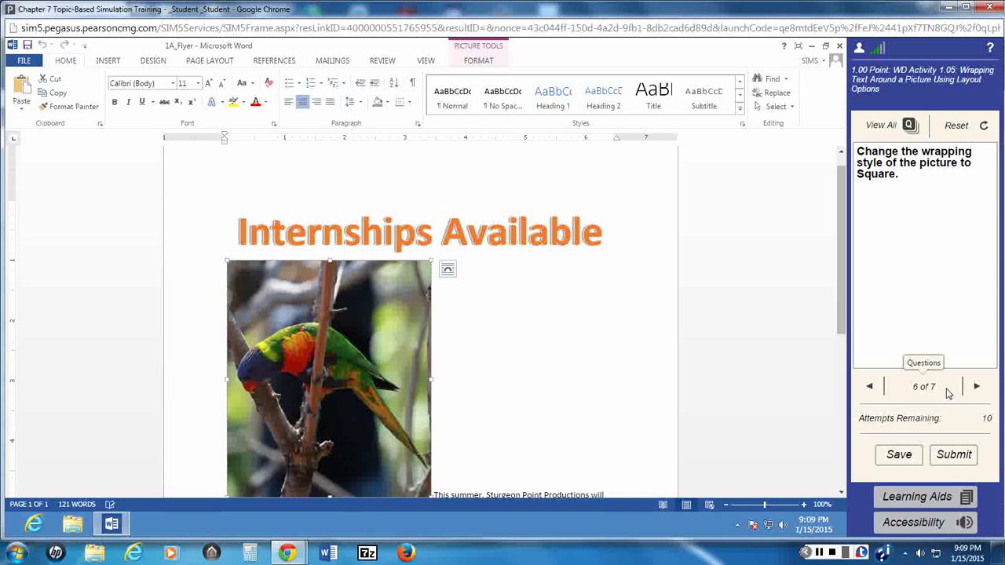
Step: Advance to question 7 of 7, Changing Line Spacing
mouse_move(934, 364)
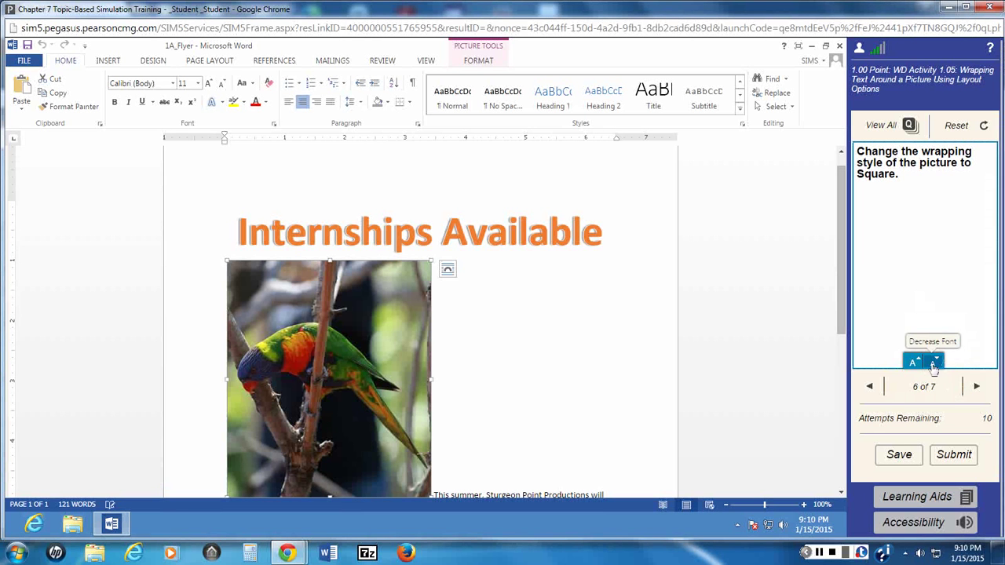
left_click(977, 388)
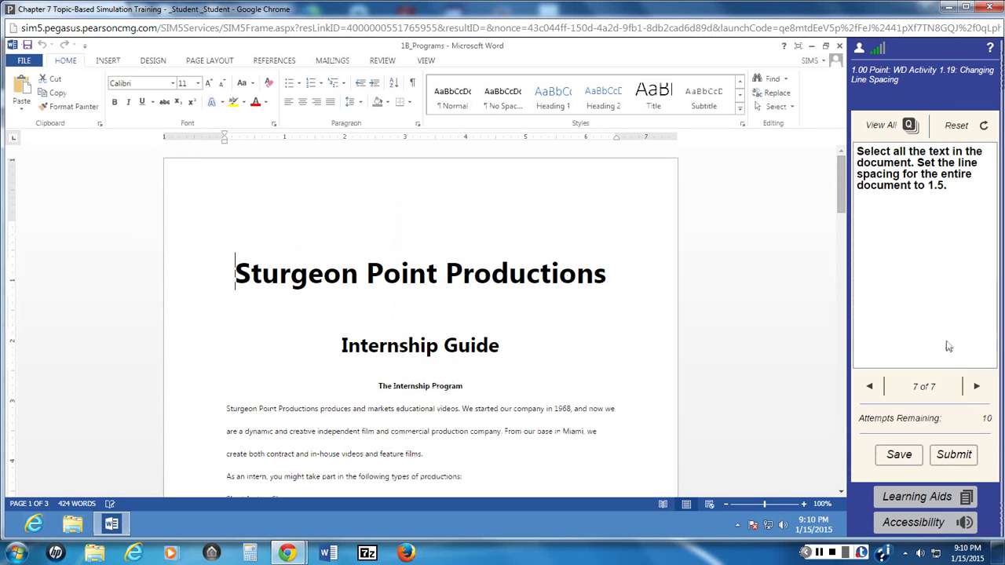
Step: Select the entire document and apply 1.5 line spacing
mouse_move(889, 308)
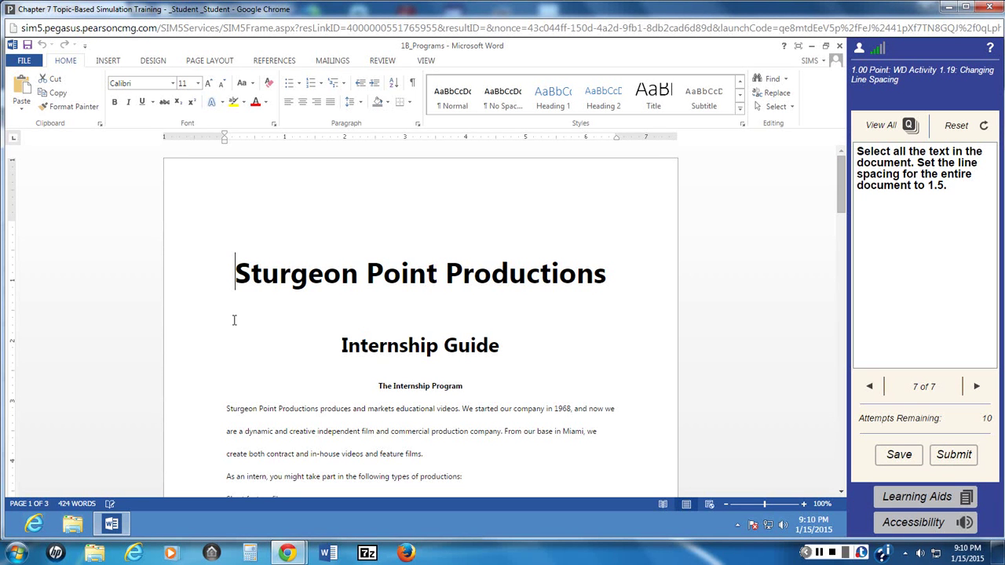
key("ctrl+a")
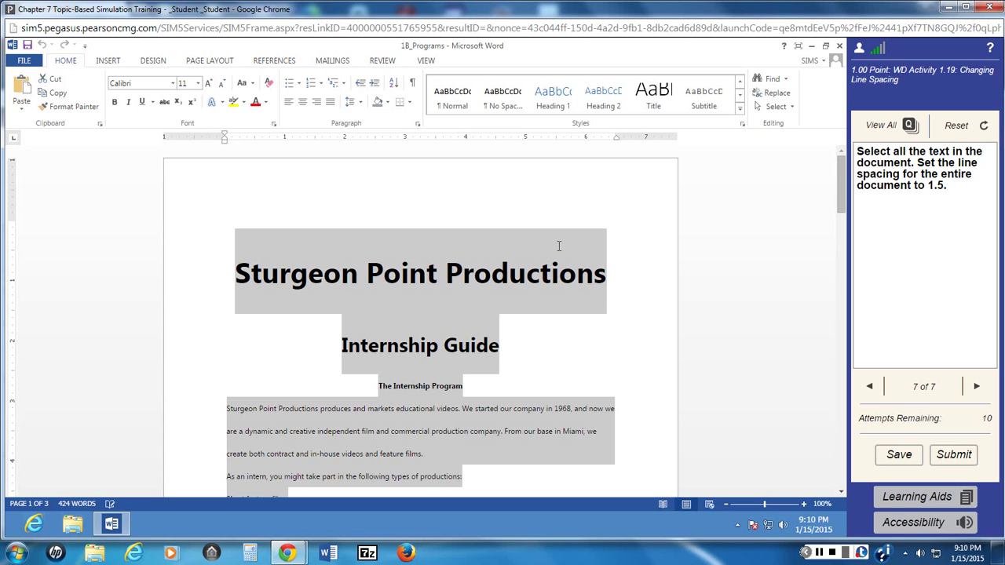
left_click(360, 106)
left_click(373, 148)
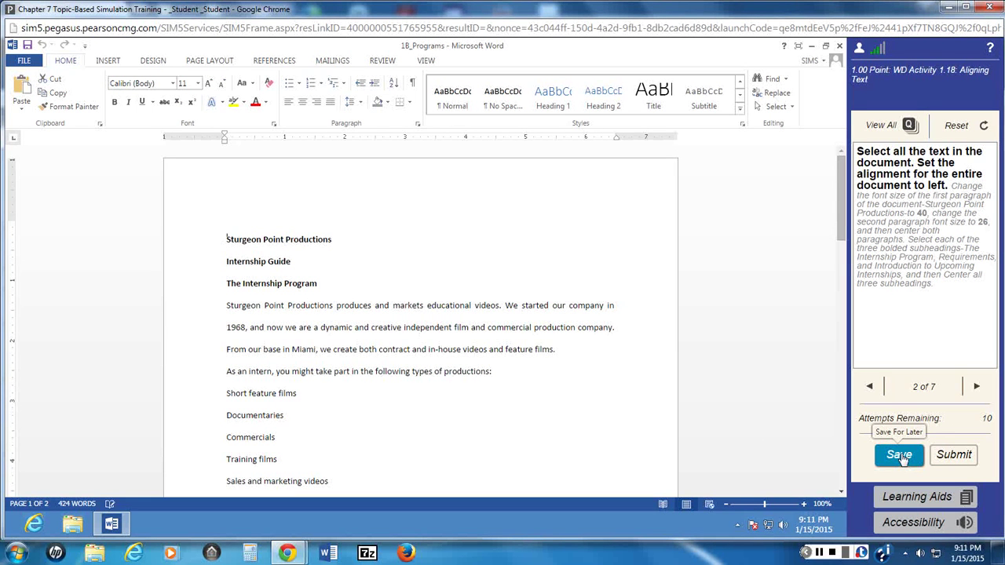
Step: Choose Save for later, cancel the prompt, then choose Save again
left_click(900, 456)
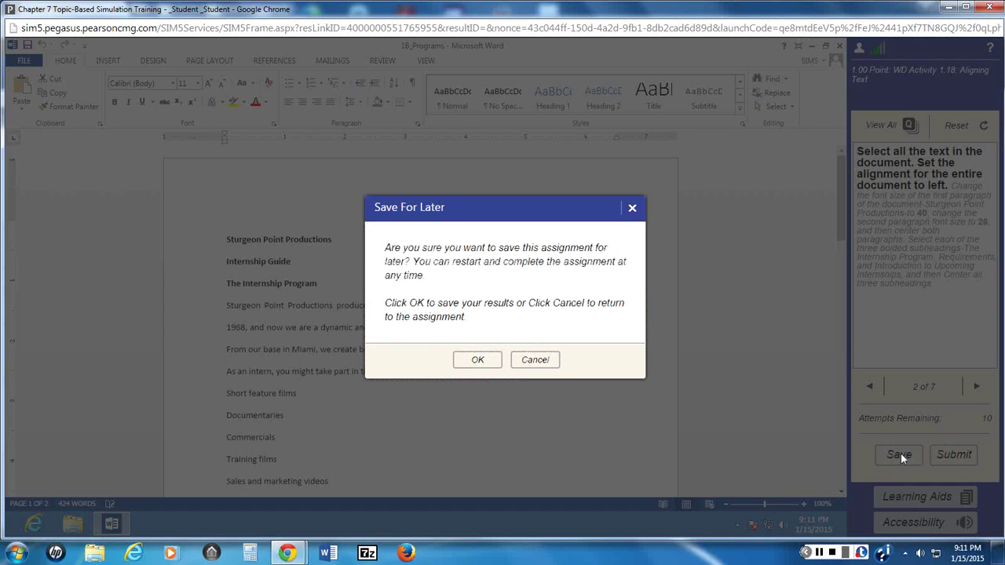
left_click(524, 363)
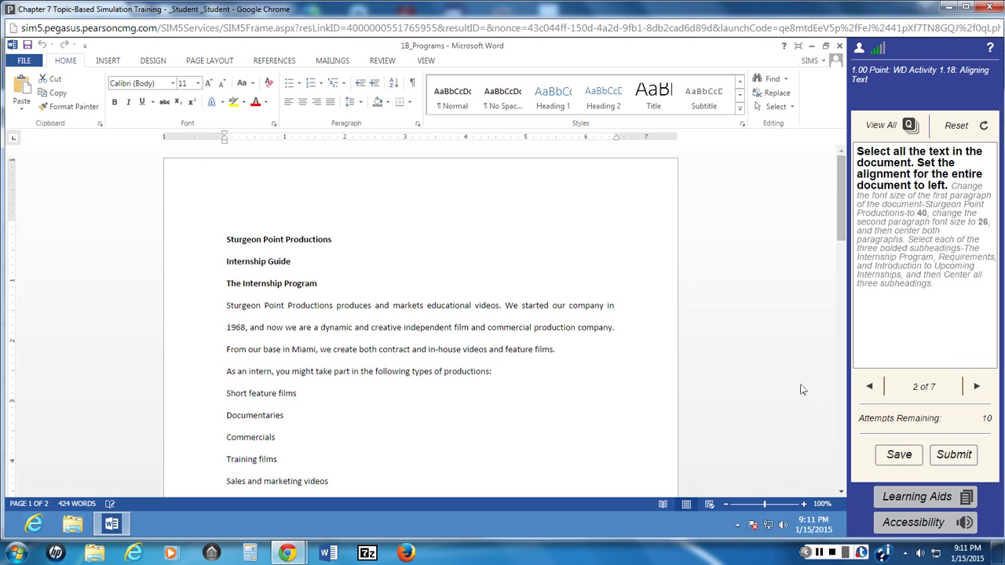
left_click(900, 457)
Step: Confirm Save For Later and relaunch the Chapter 7 Topic-Based Simulation Training
left_click(477, 360)
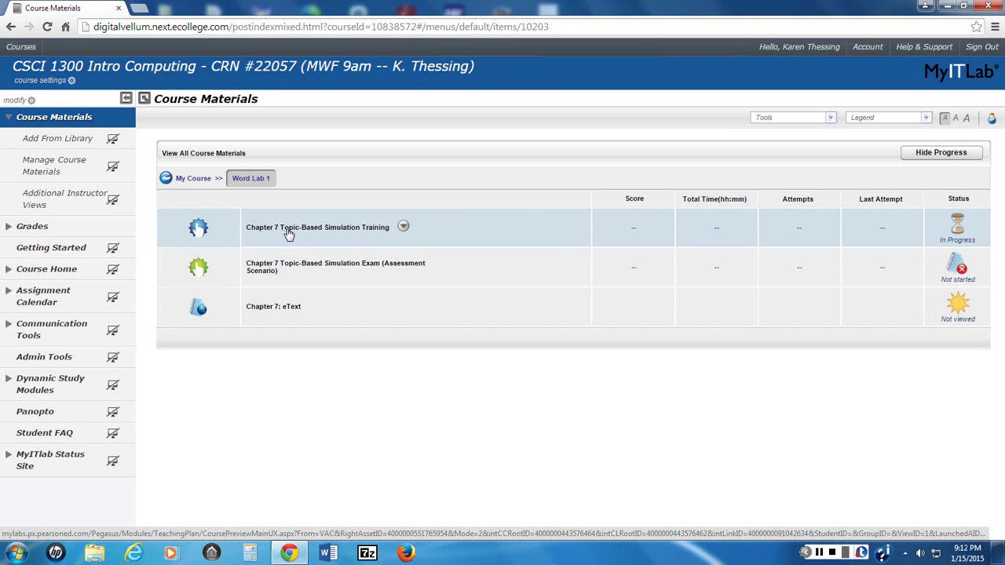
left_click(288, 229)
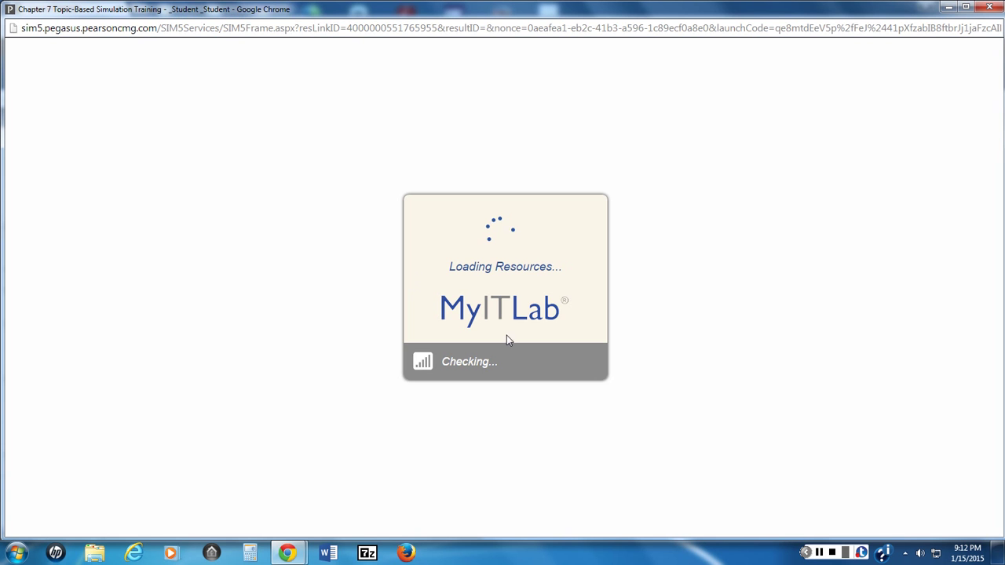
left_click(820, 552)
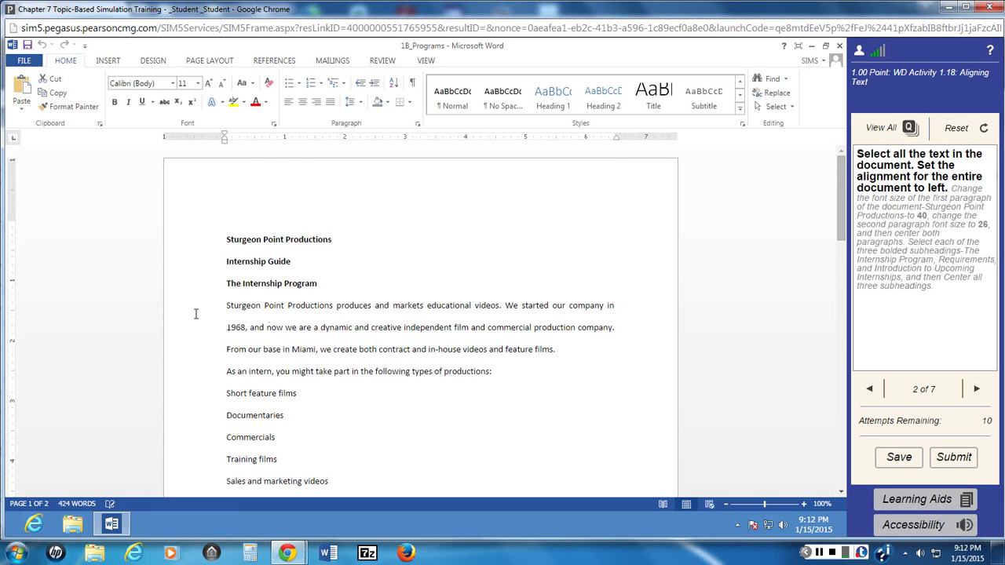
Step: Left-align all document text and enter 40 as the title's font size
key("ctrl+a")
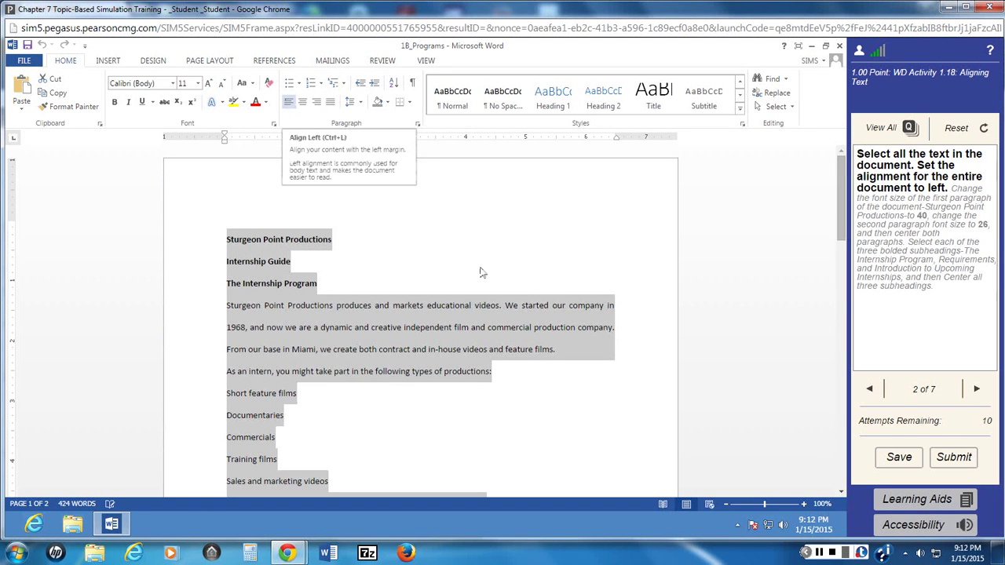
left_click(290, 103)
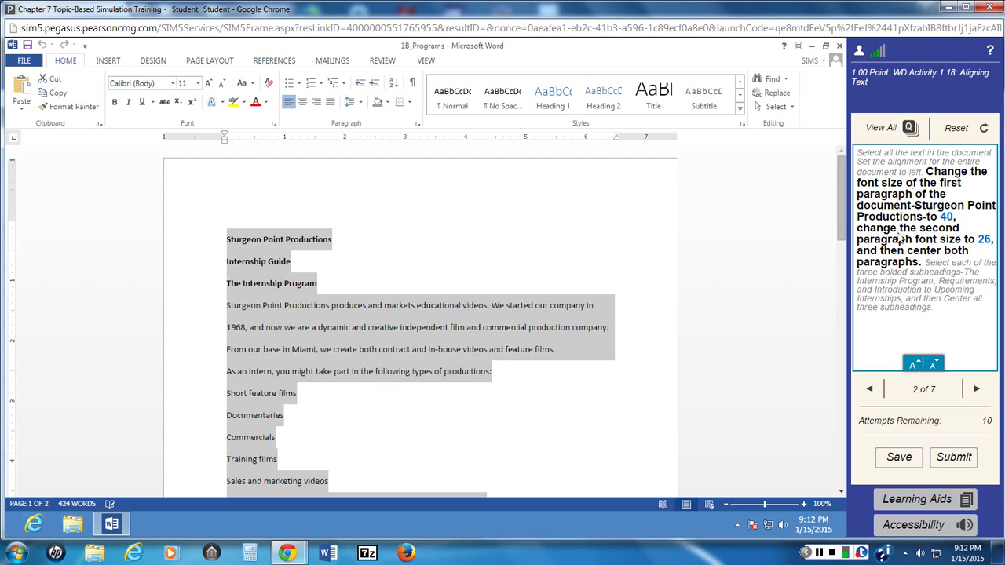
left_click_drag(226, 239, 334, 239)
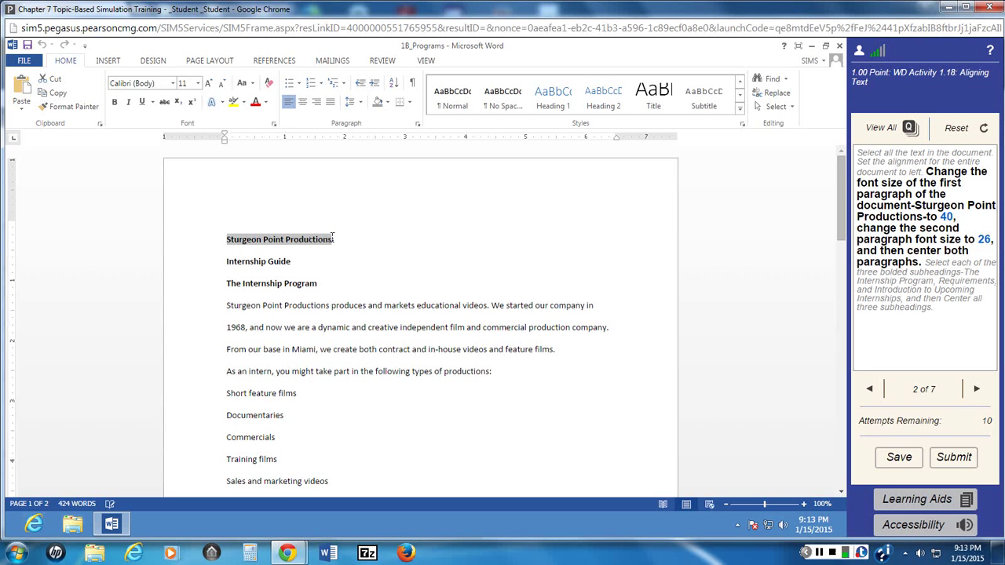
left_click(198, 83)
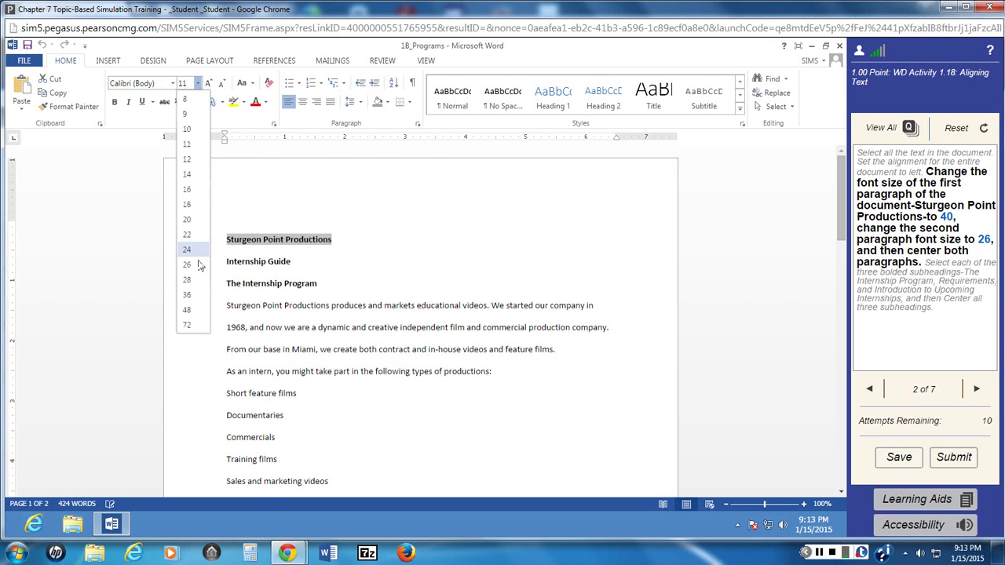
left_click(181, 83)
type("40")
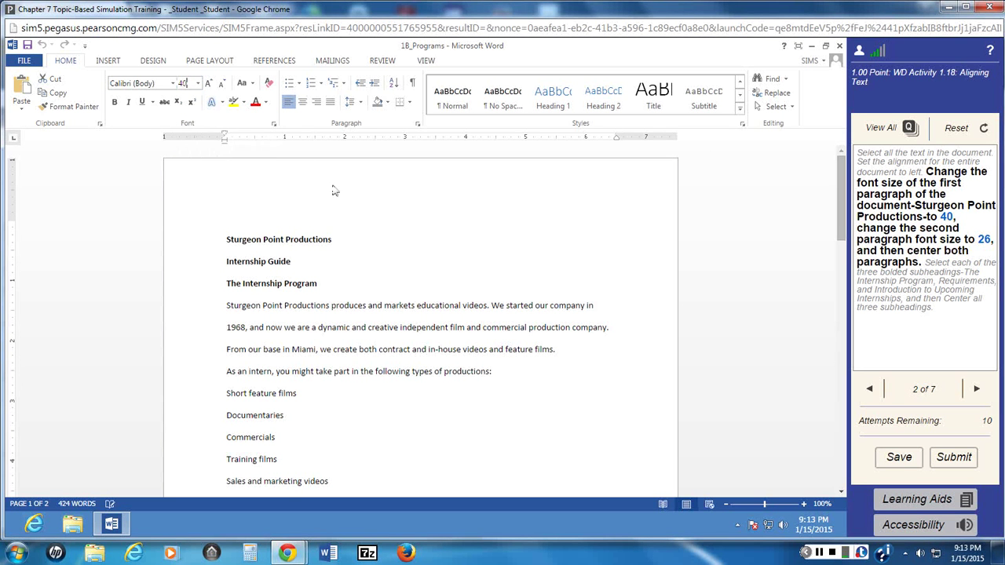
left_click(420, 235)
Step: Reselect the Sturgeon Point Productions title line and apply 40 pt
left_click_drag(224, 236, 332, 240)
left_click(183, 82)
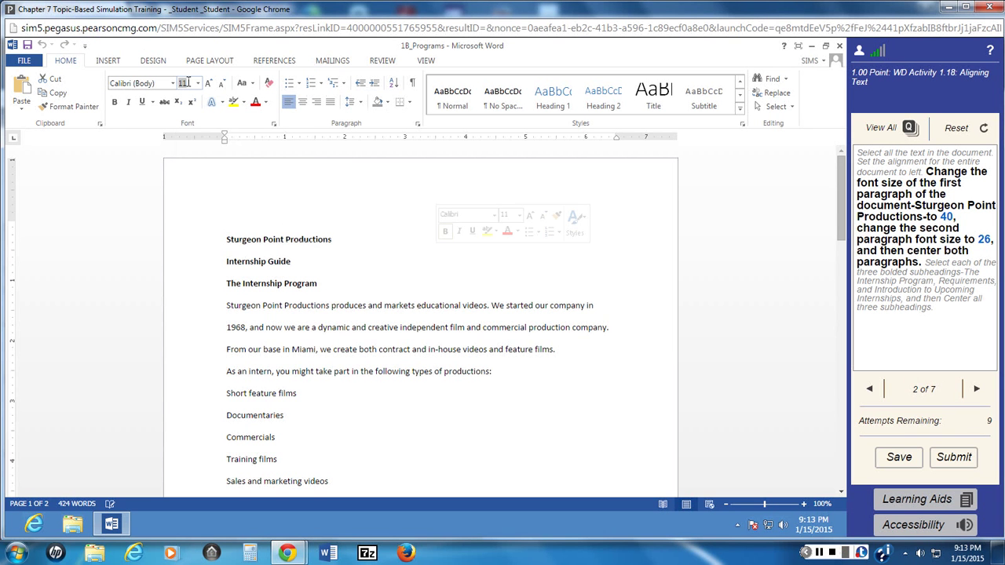
type("40")
key("Return")
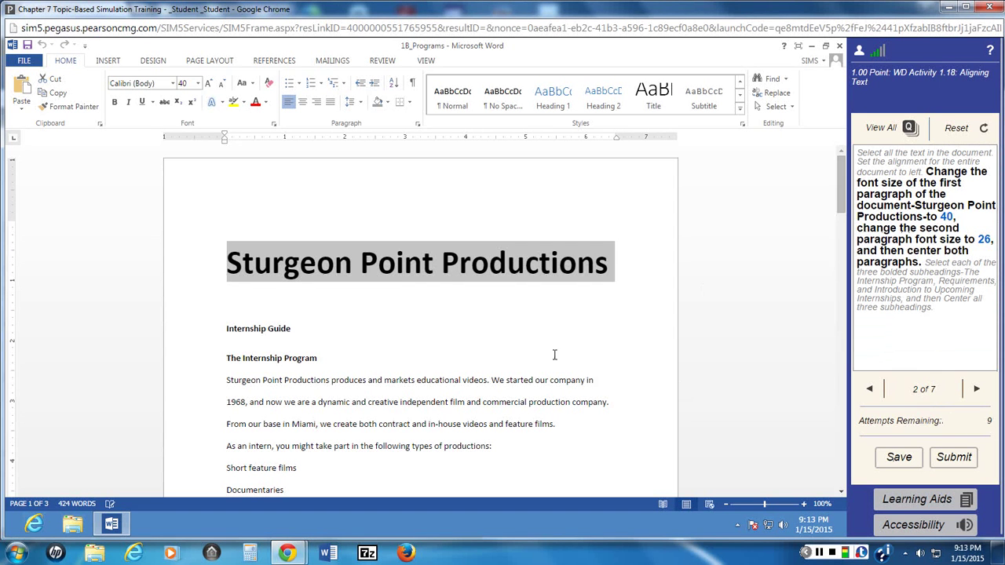
Step: Select the Internship Guide paragraph and try sizes from the Font Size list
left_click(321, 301)
triple_click(226, 329)
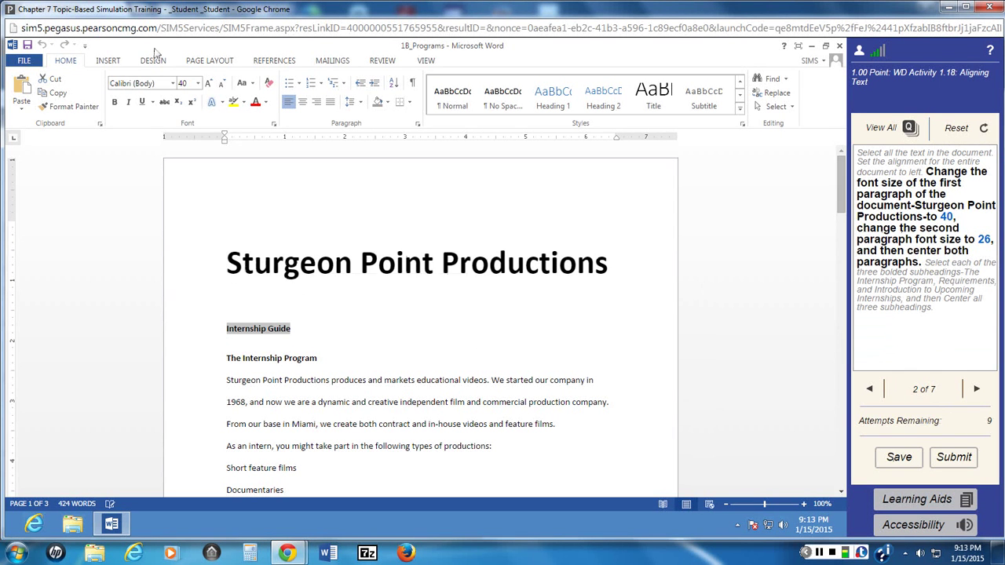
left_click(198, 85)
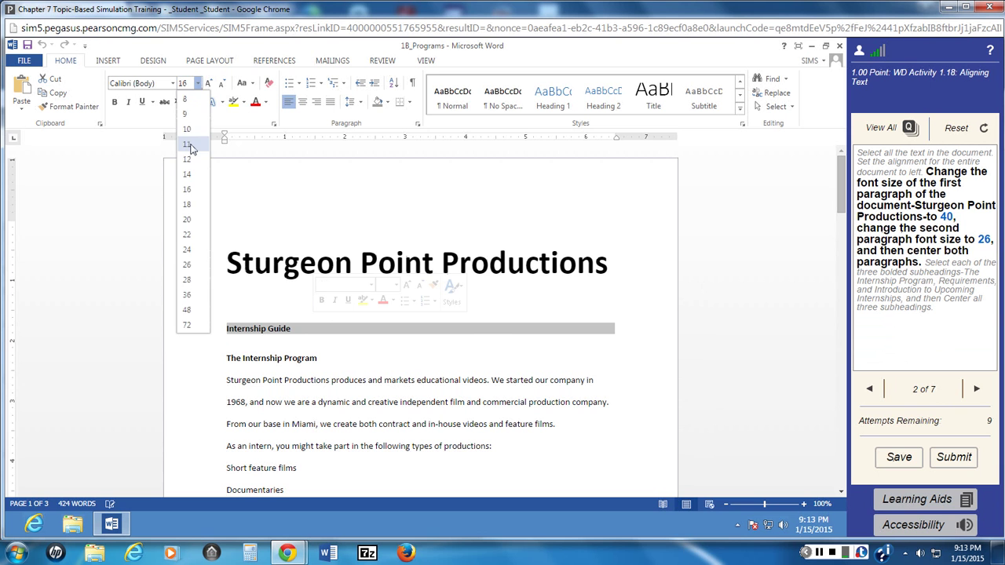
left_click(189, 144)
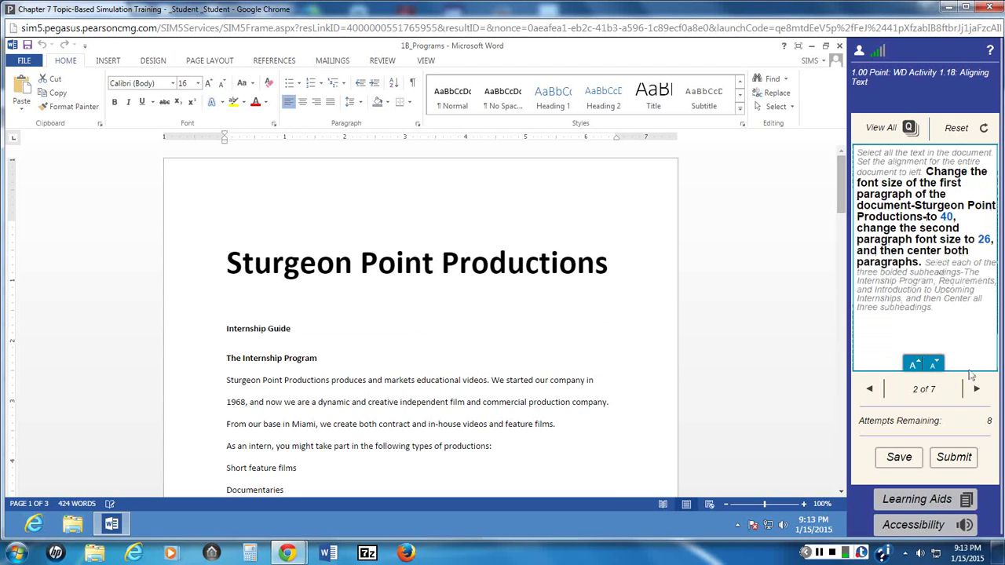
left_click(198, 84)
left_click(192, 146)
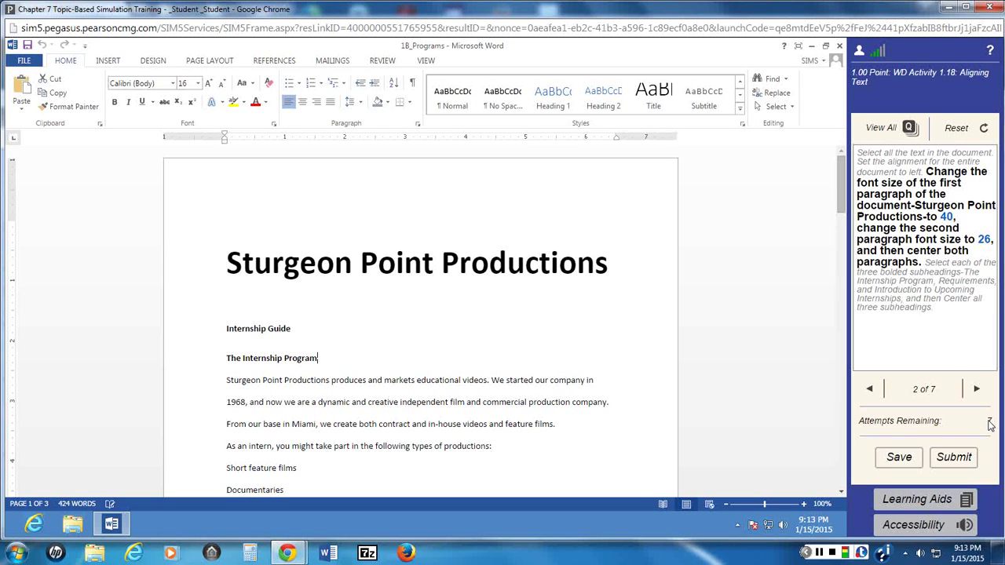
left_click(977, 390)
Step: Set Internship Guide to 26 pt, then select it together with the title
left_click_drag(227, 328, 293, 328)
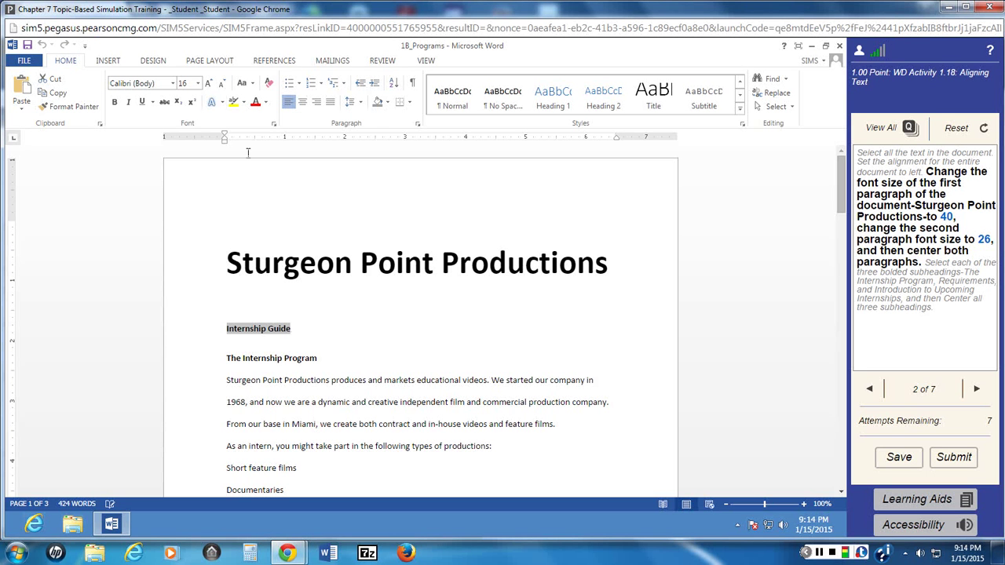
left_click(197, 83)
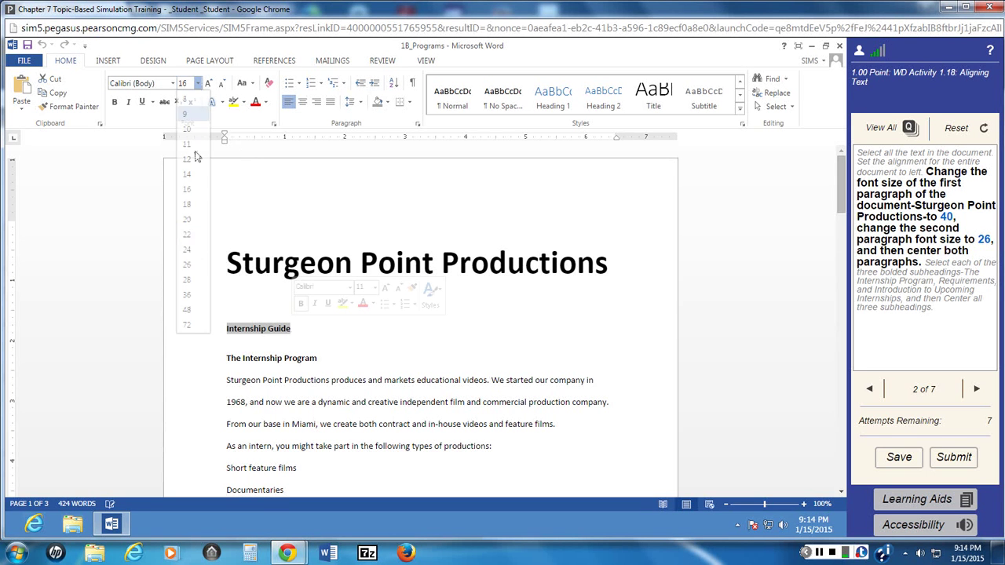
left_click(191, 265)
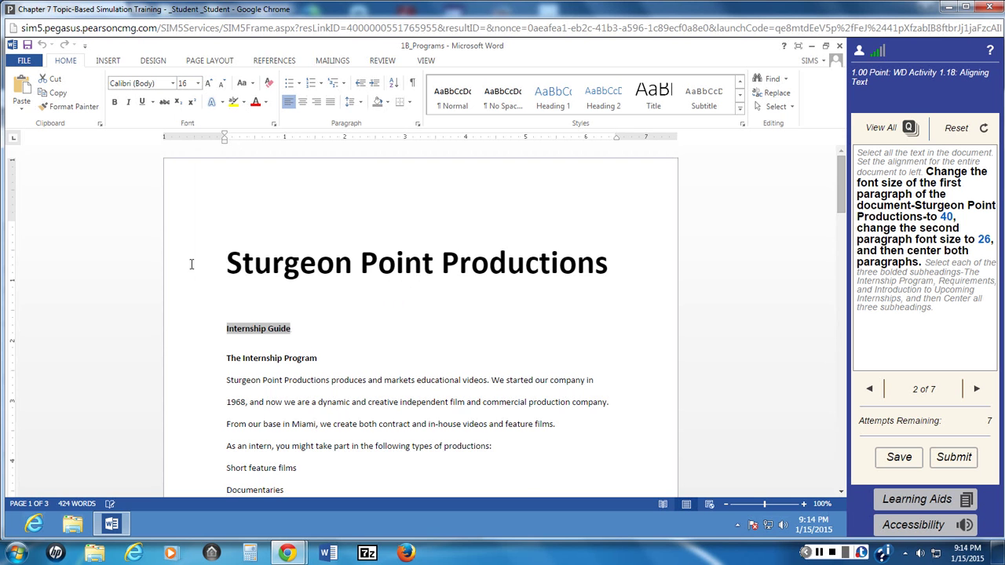
left_click(281, 290)
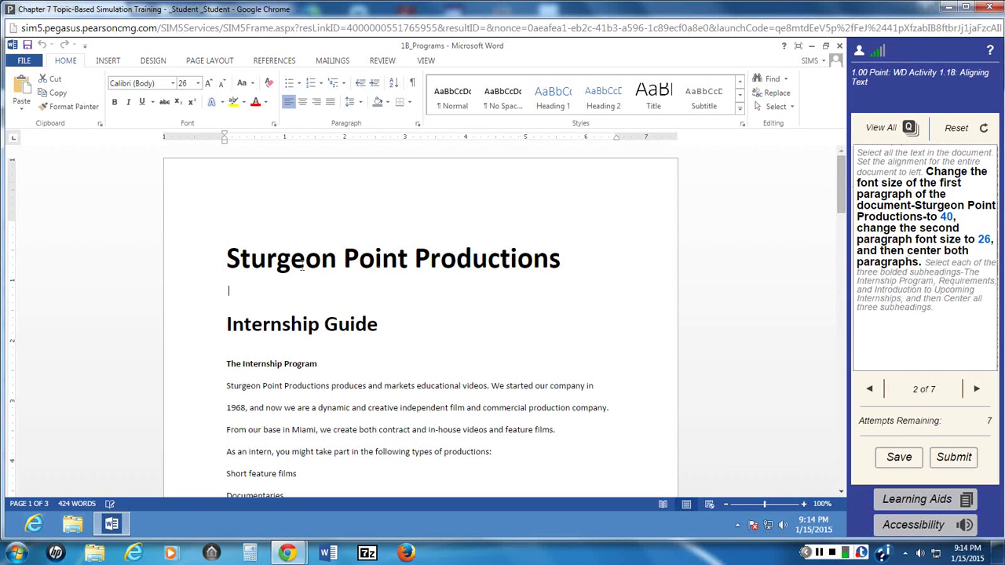
left_click_drag(227, 255, 402, 315)
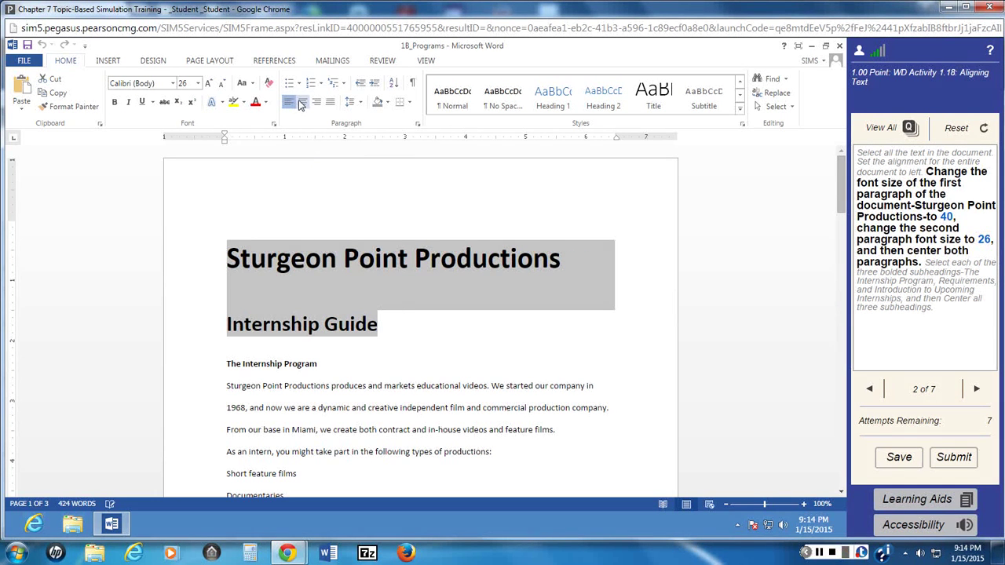
Step: Center the title and the Internship Guide line
left_click(299, 105)
scroll(359, 273, "down", 3)
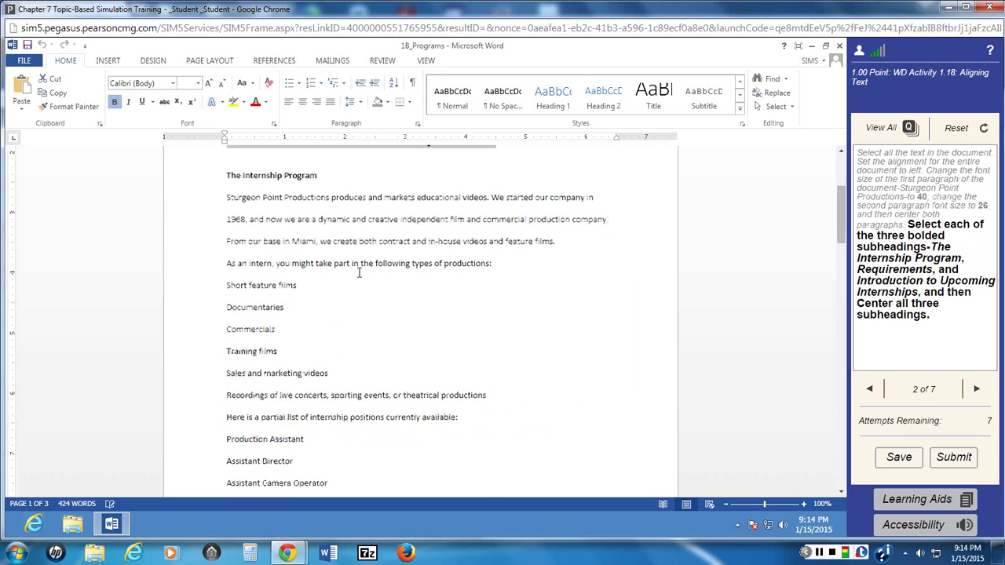
scroll(359, 272, "up", 3)
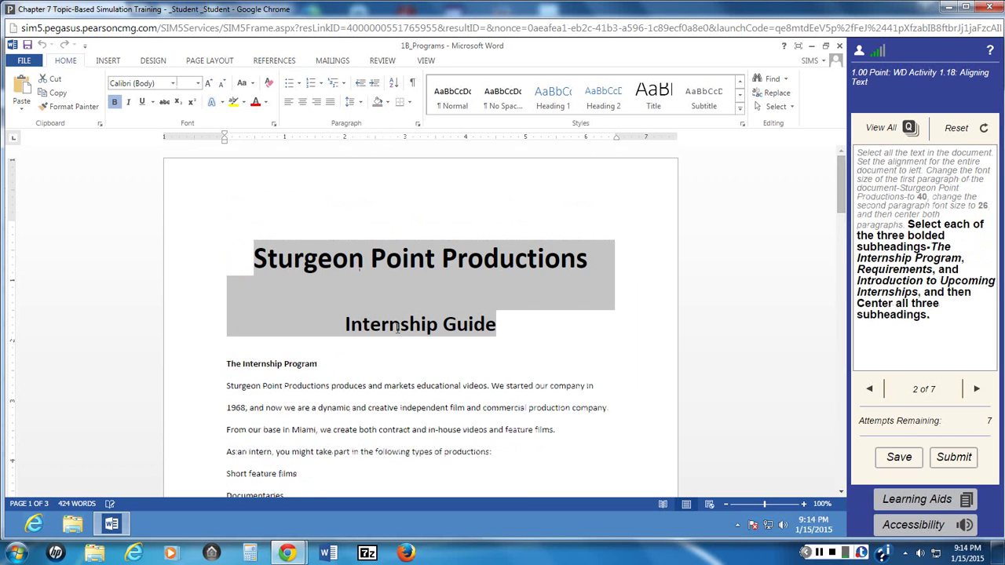
scroll(397, 330, "down", 2)
Step: Center the subheadings The Internship Program, Requirements and Introduction to Upcoming Internships with Ctrl+E
left_click_drag(226, 301, 318, 303)
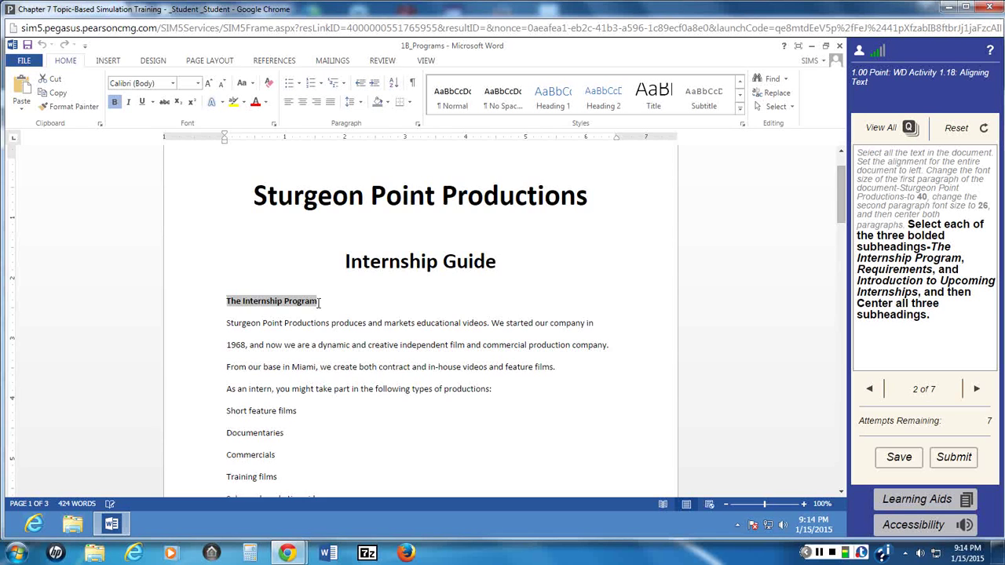
scroll(319, 302, "down", 14)
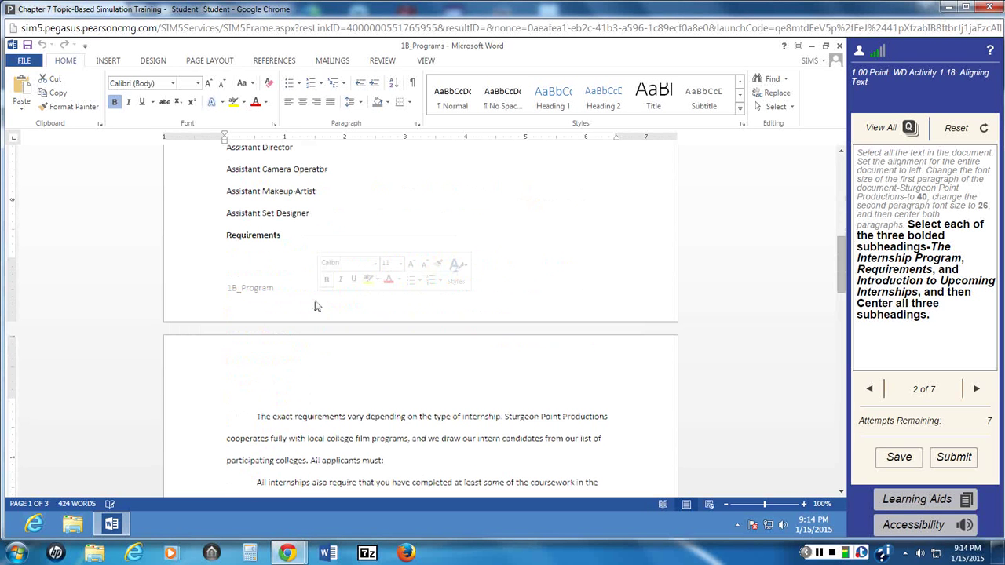
left_click_drag(227, 237, 287, 236)
scroll(289, 236, "up", 16)
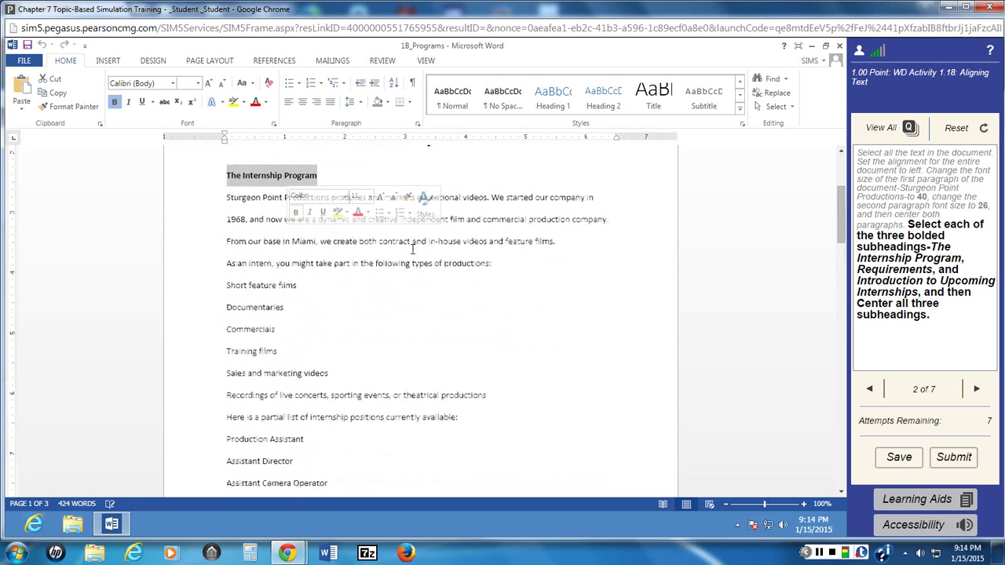
scroll(410, 259, "down", 20)
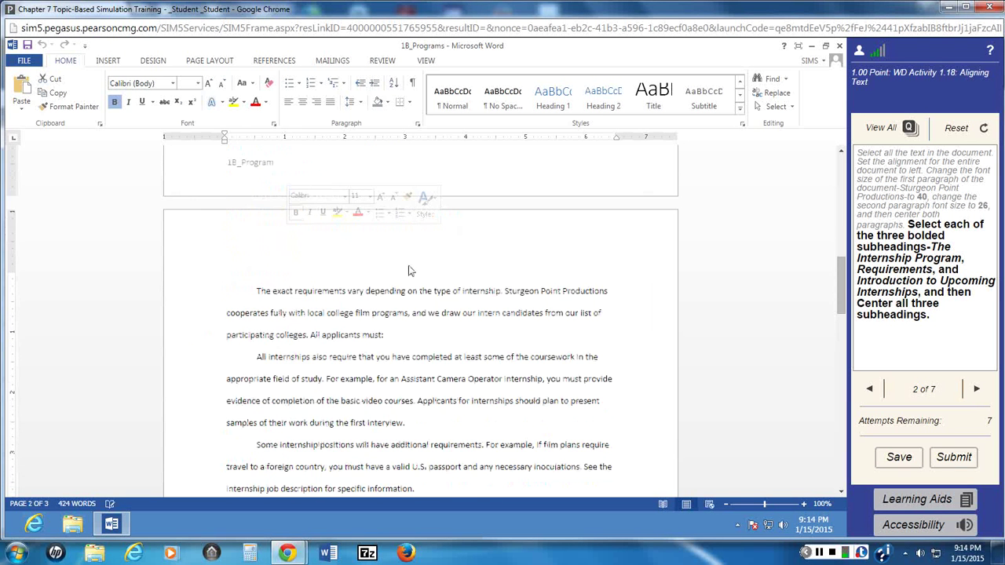
scroll(408, 271, "down", 8)
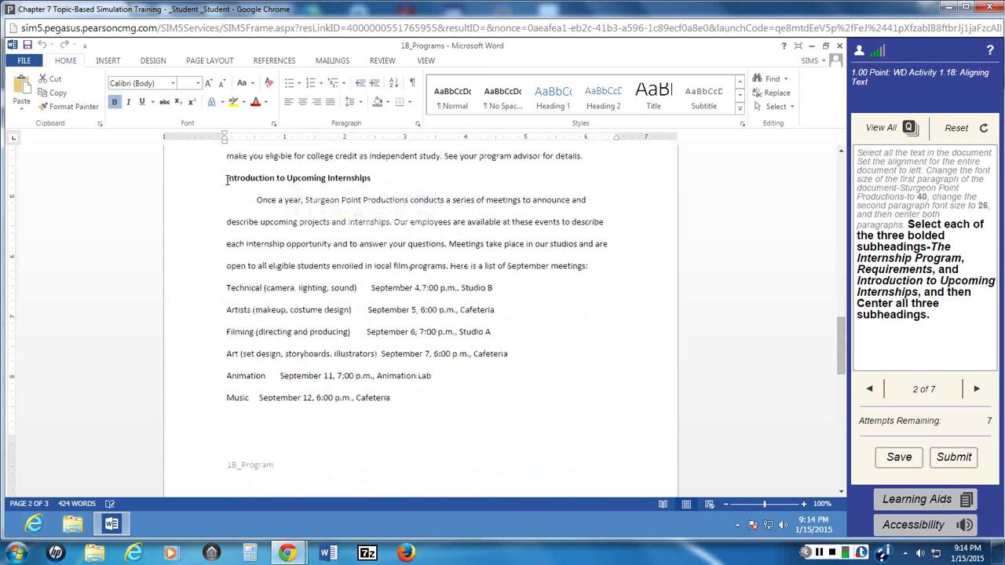
left_click_drag(231, 179, 373, 178)
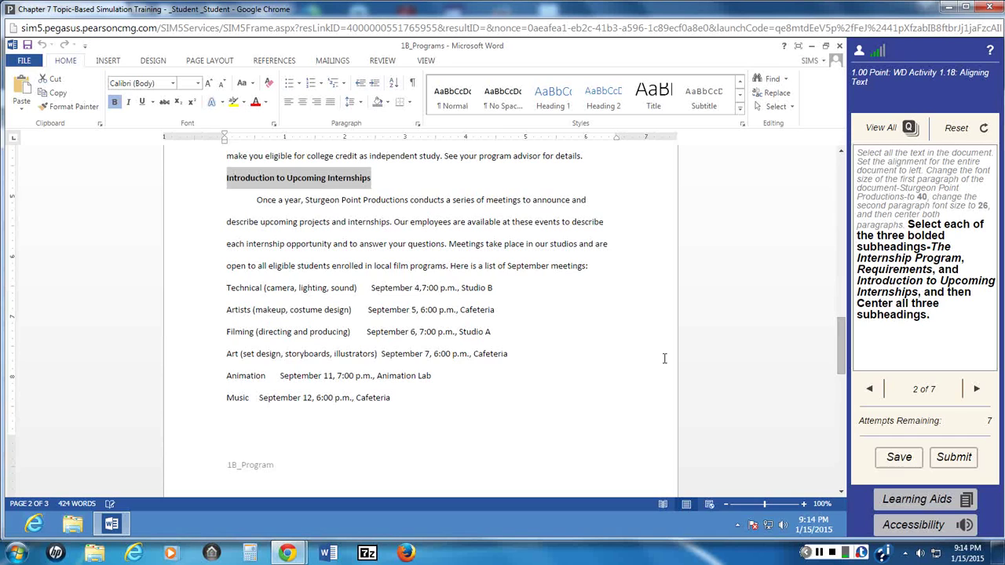
key("ctrl+e")
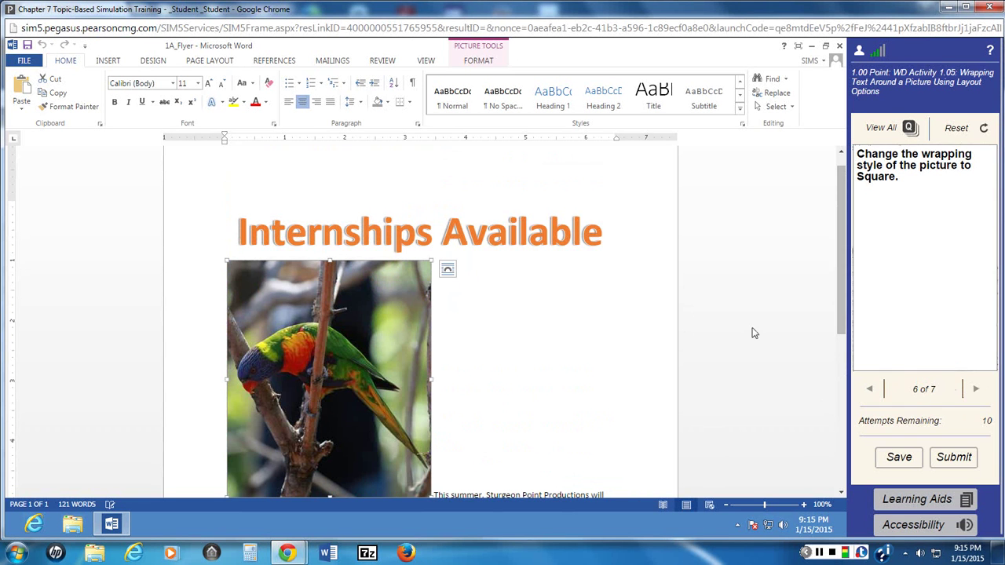
left_click(910, 129)
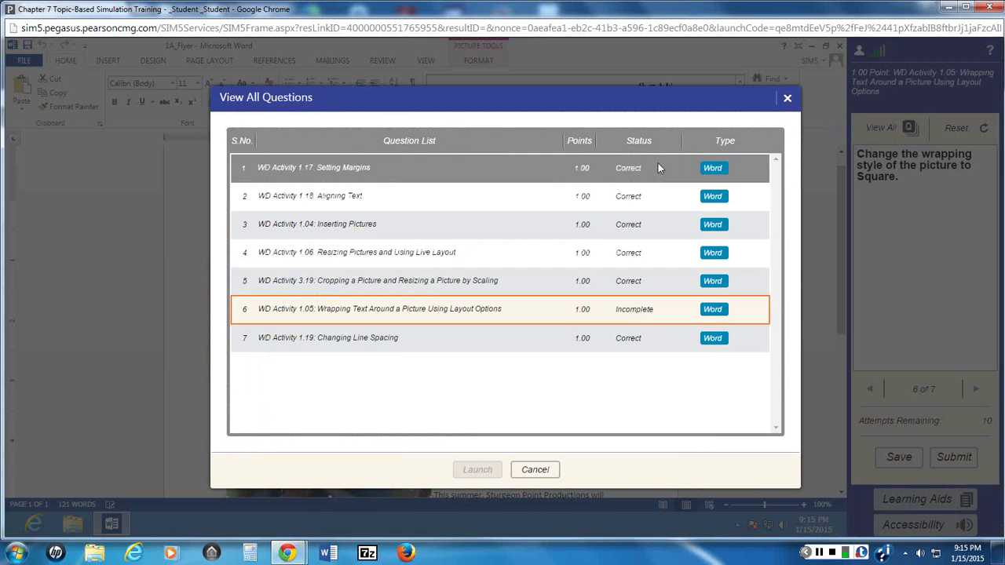
left_click(787, 99)
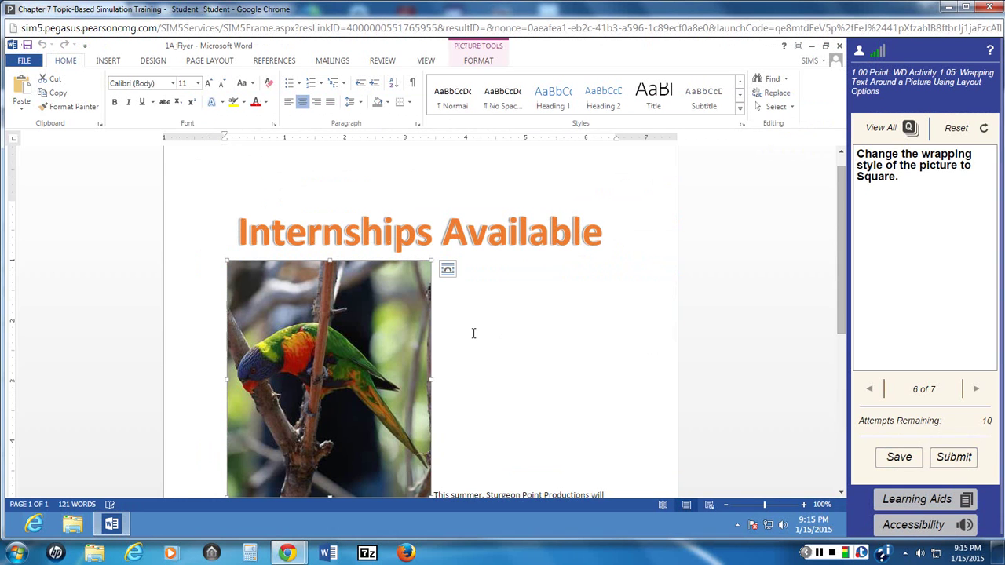
scroll(532, 353, "down", 2)
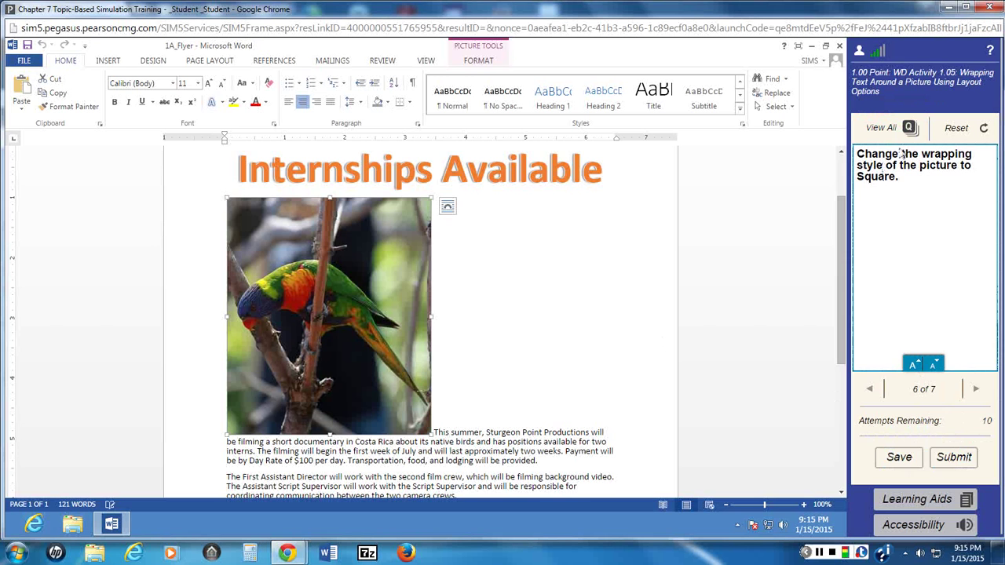
left_click(881, 127)
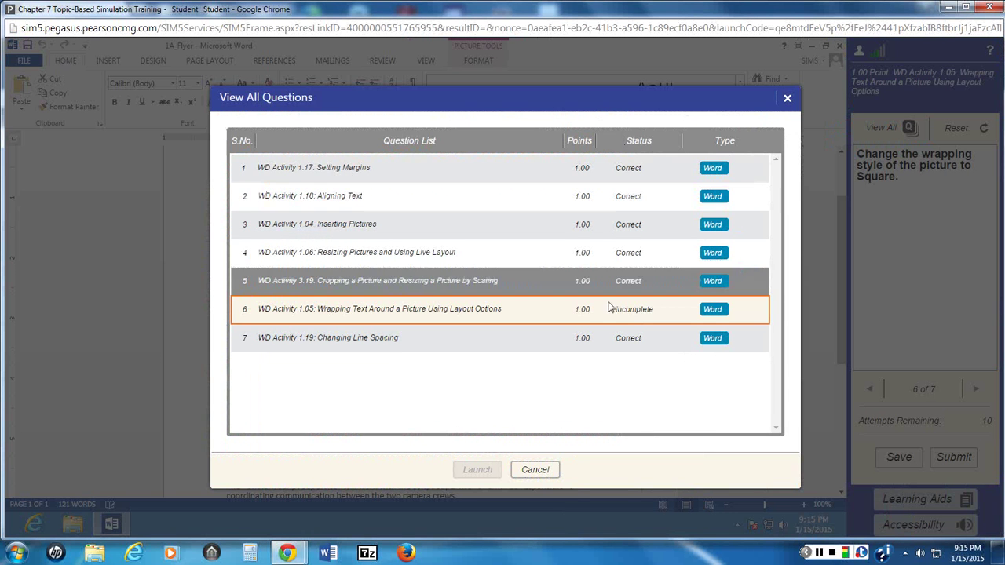
left_click(787, 98)
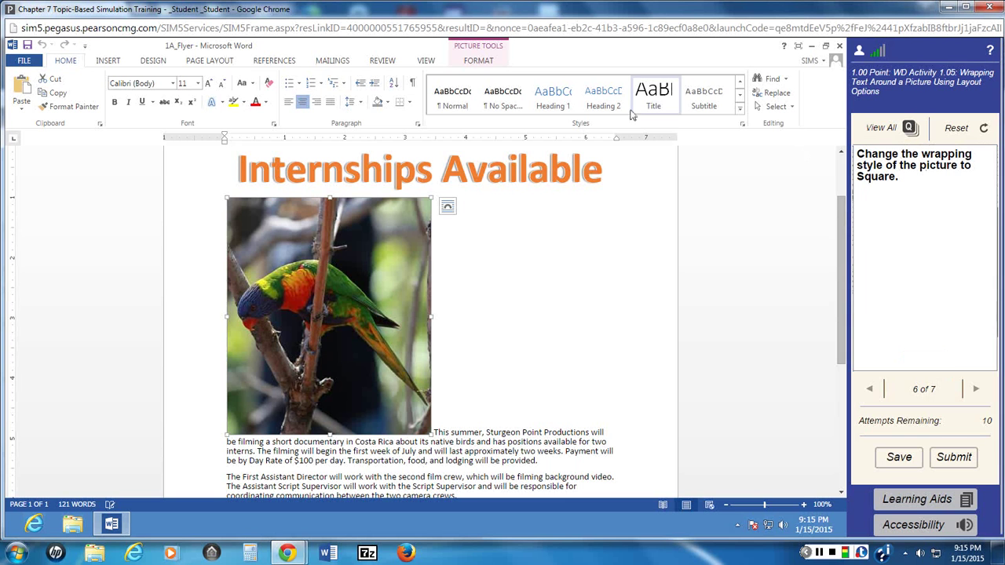
Step: Apply Square text wrapping to the parrot picture
left_click(479, 61)
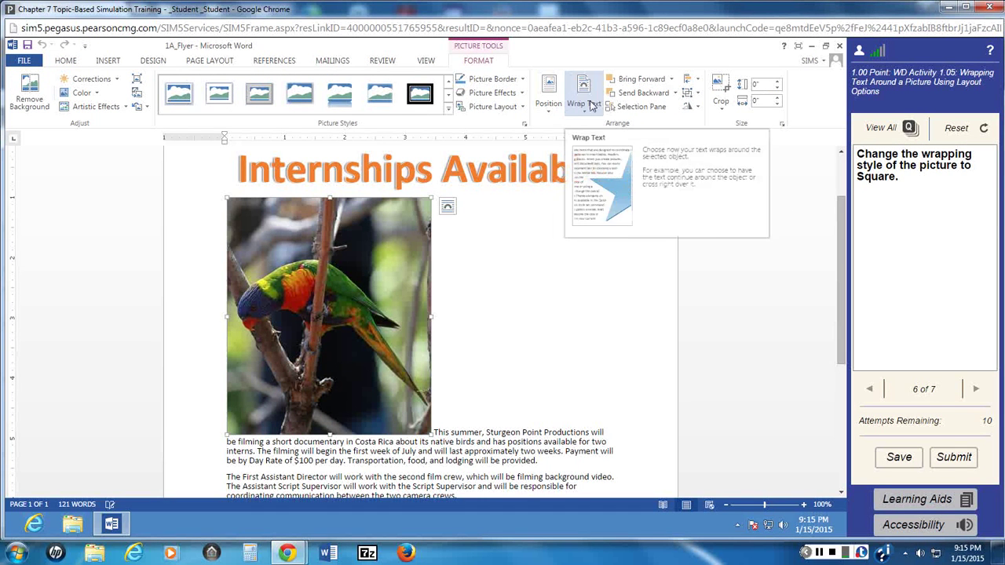
left_click(589, 104)
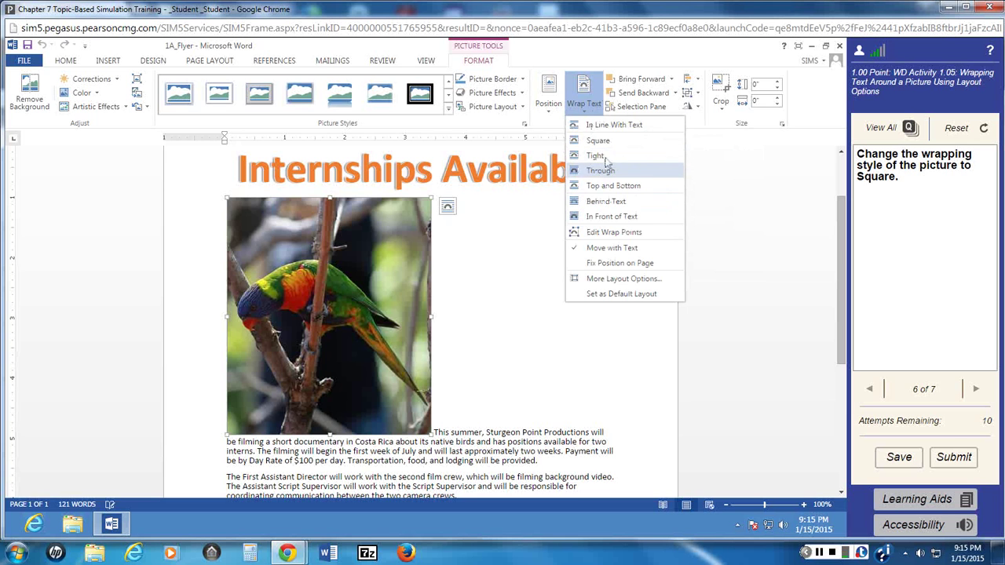
left_click(599, 140)
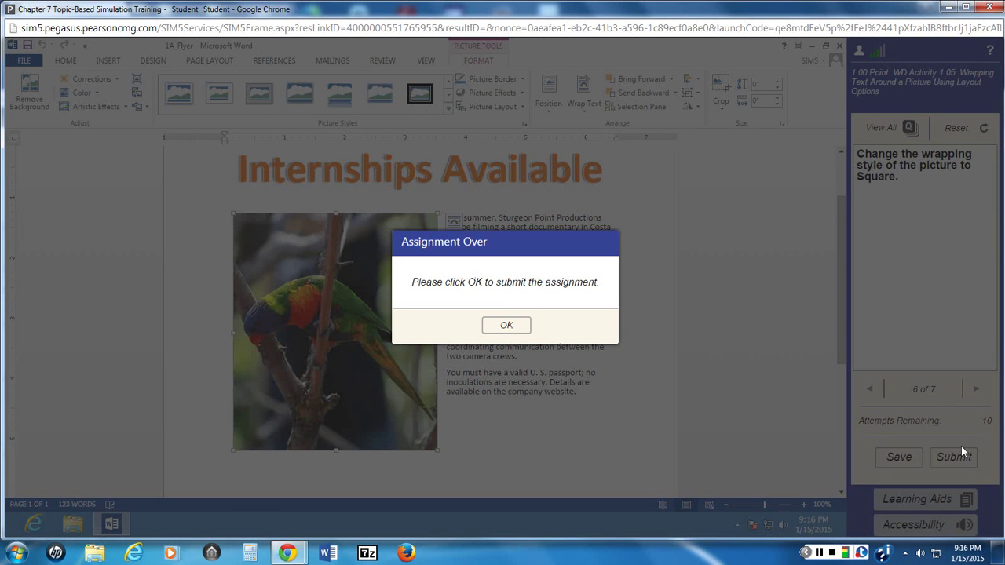
Step: Submit the 7/7 passed training and relaunch the Chapter 7 Topic-Based Simulation Training
left_click(506, 326)
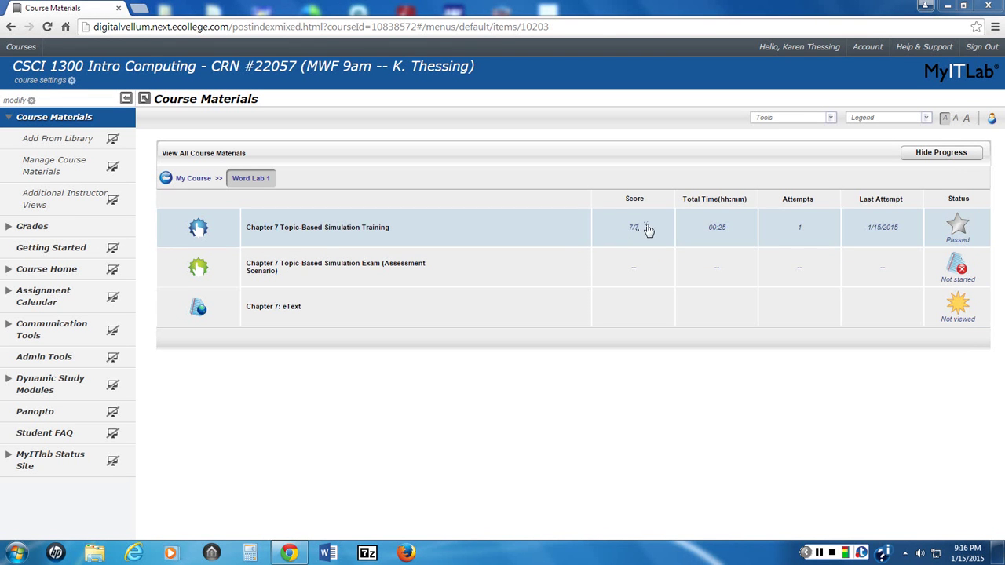
left_click(313, 233)
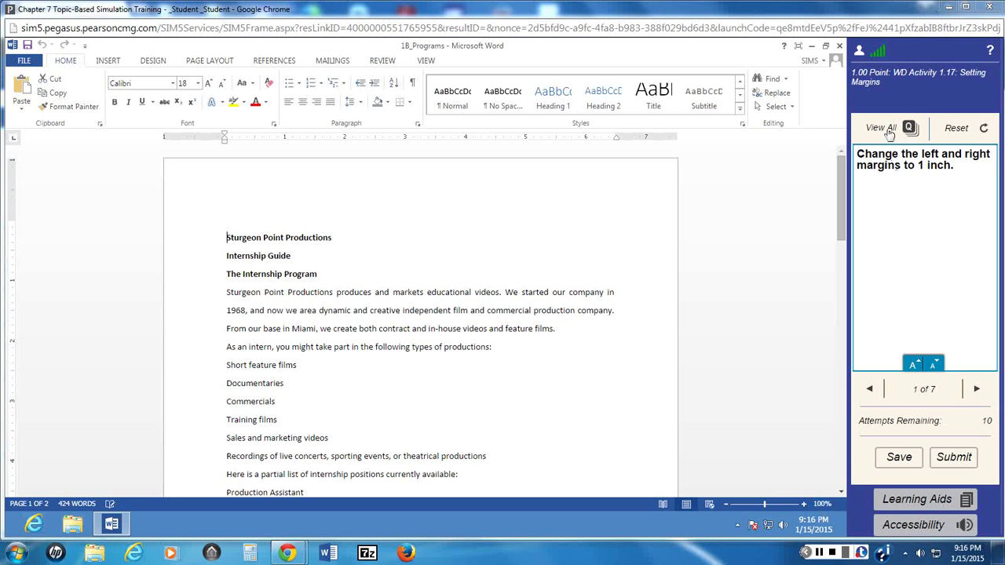
Step: Check the question list, then submit the relaunched Chapter 7 training and confirm with OK
left_click(881, 128)
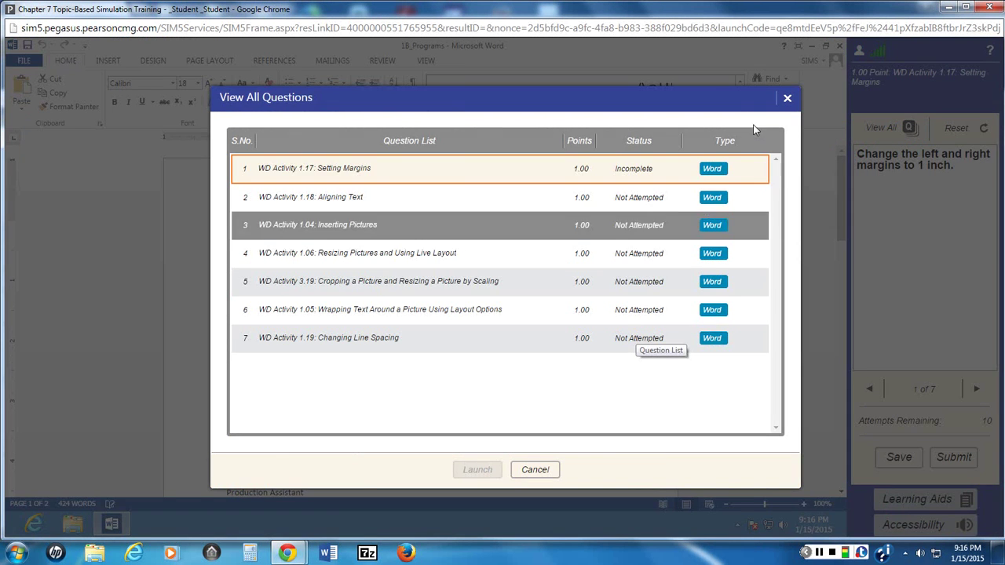
left_click(787, 99)
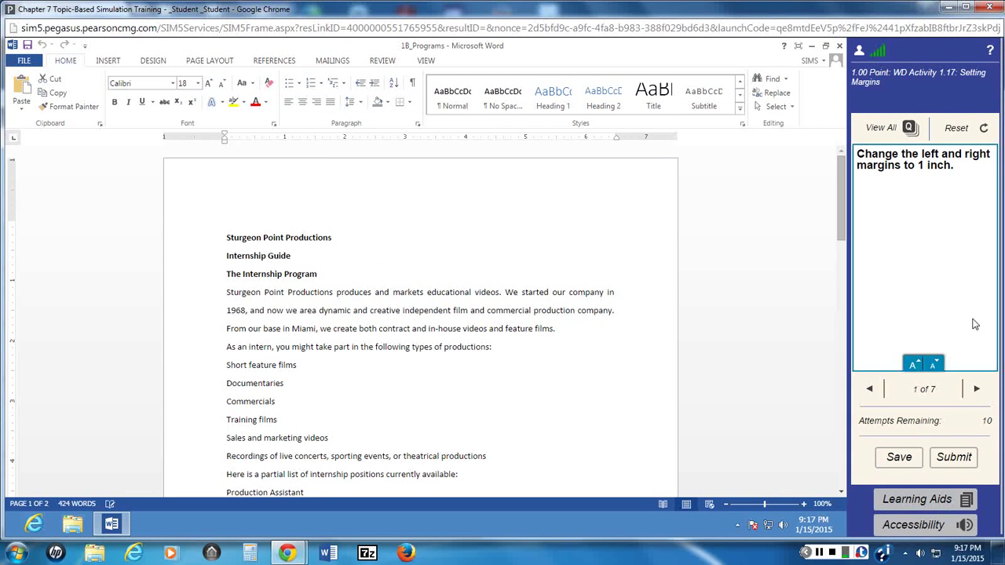
left_click(953, 459)
left_click(478, 326)
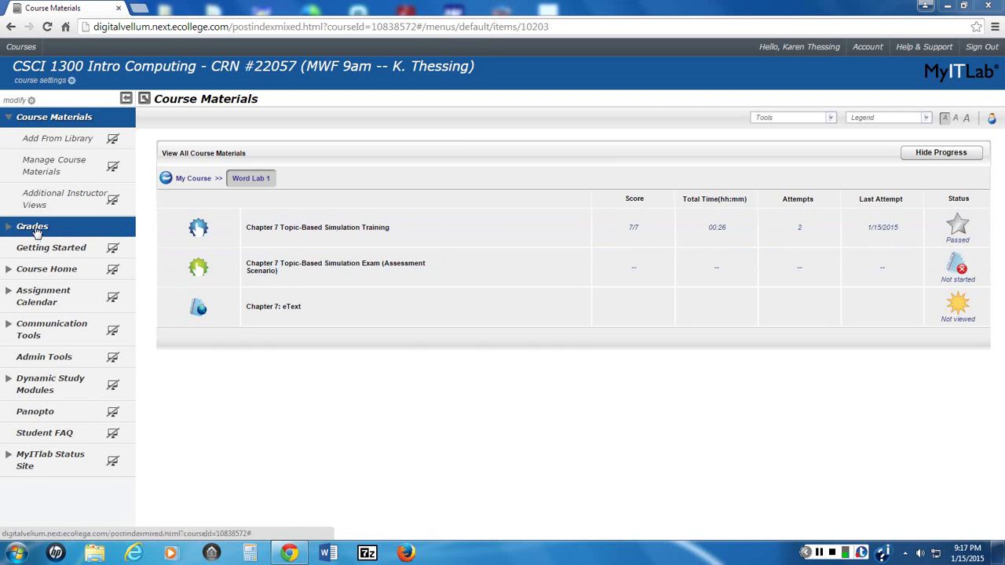
left_click(32, 227)
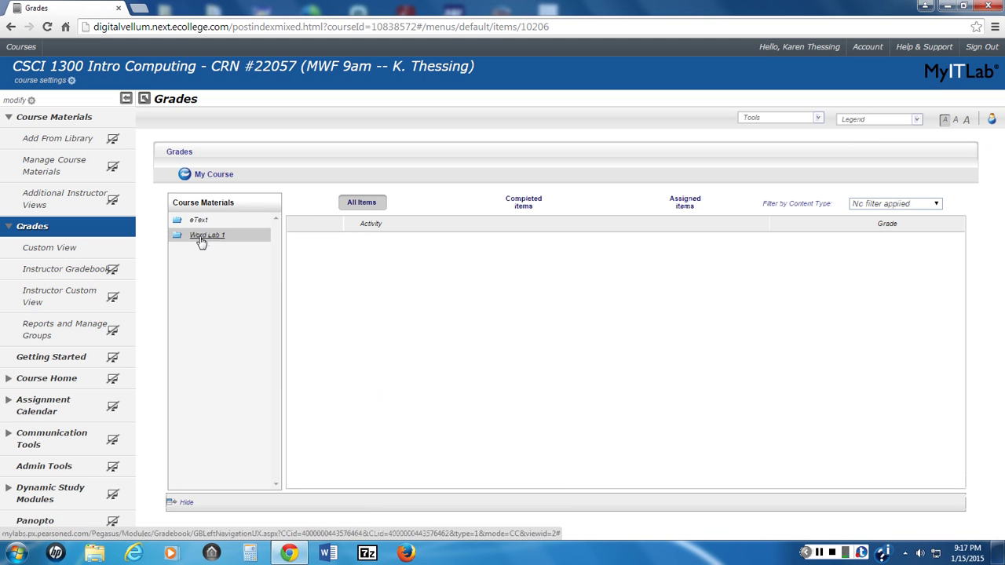
left_click(201, 238)
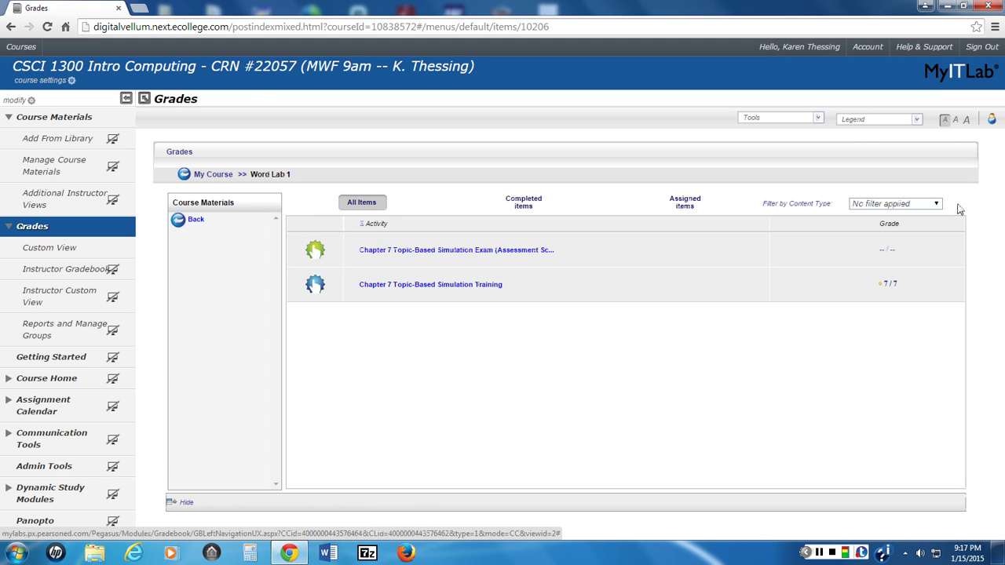
left_click(59, 119)
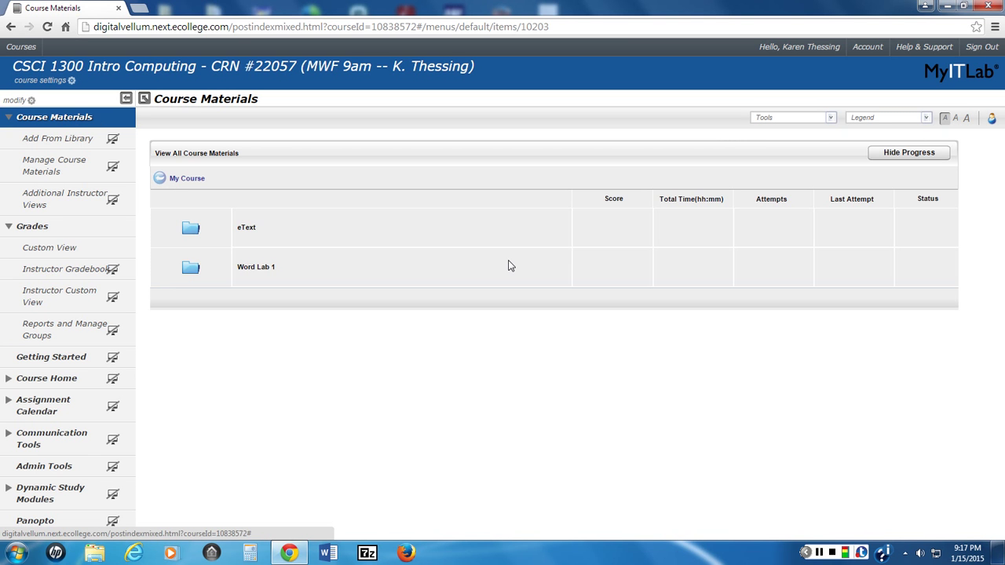
left_click(257, 268)
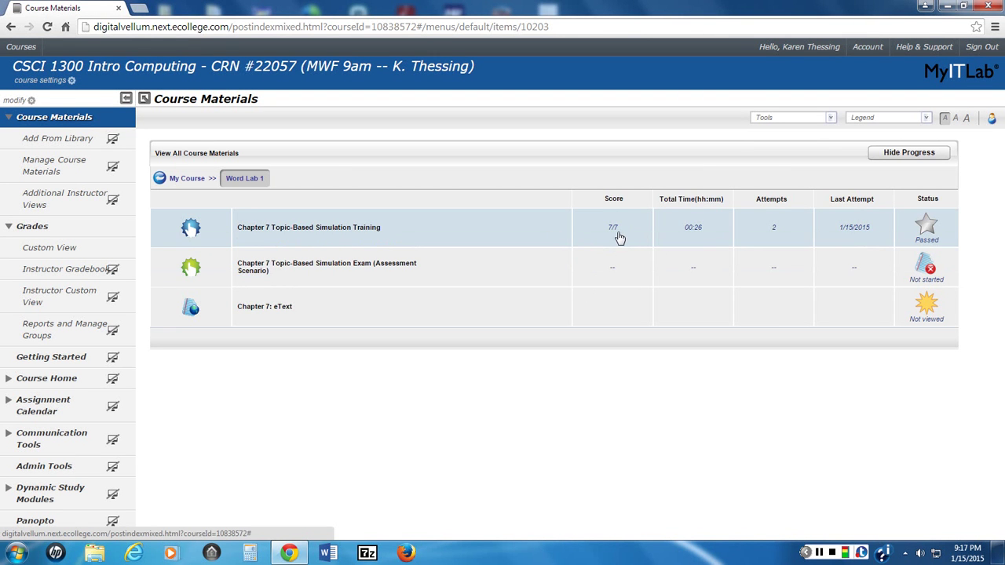
mouse_move(325, 229)
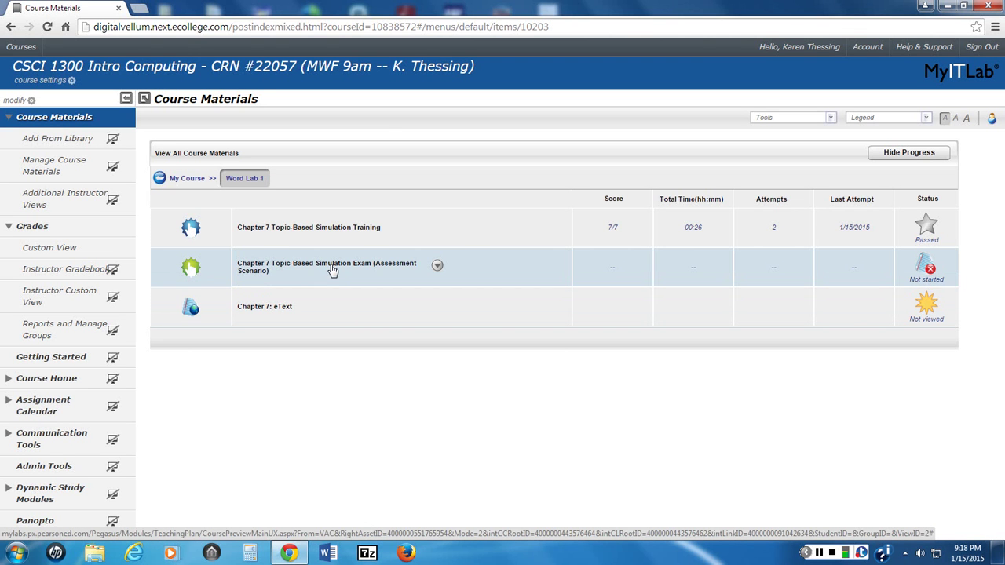
Step: Launch the Chapter 7 Topic-Based Simulation Exam and review its list of 42 questions
left_click(333, 268)
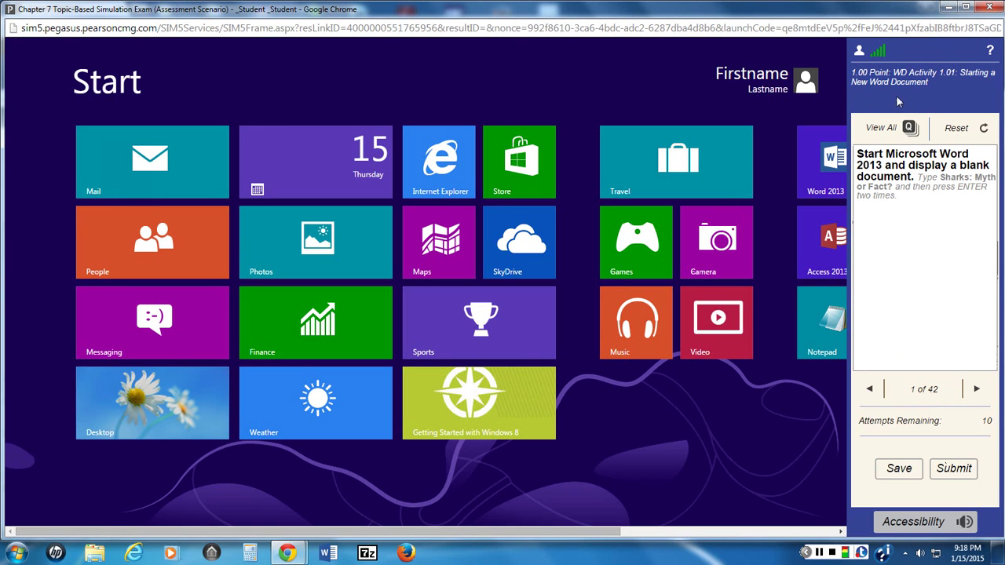
left_click(908, 130)
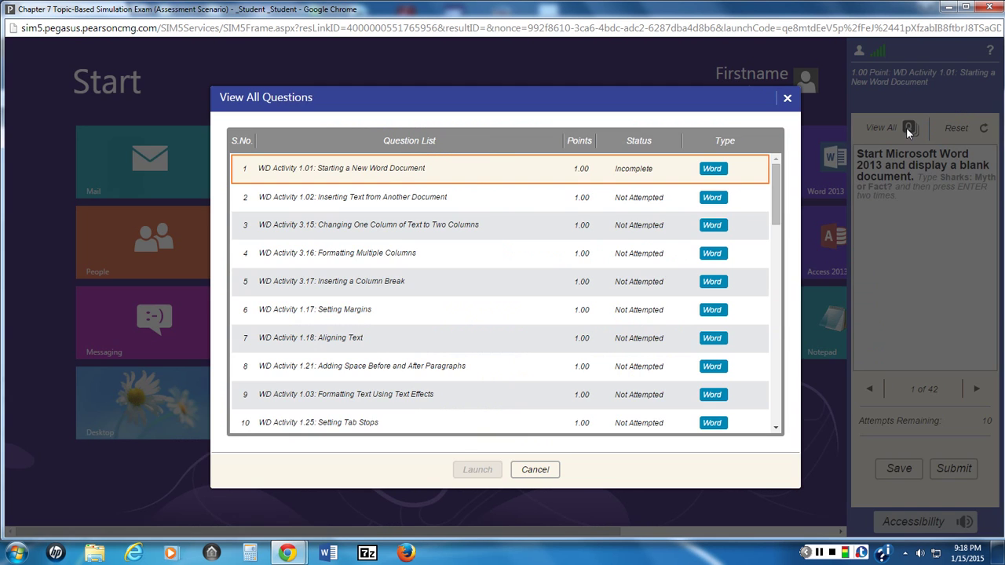
left_click(788, 98)
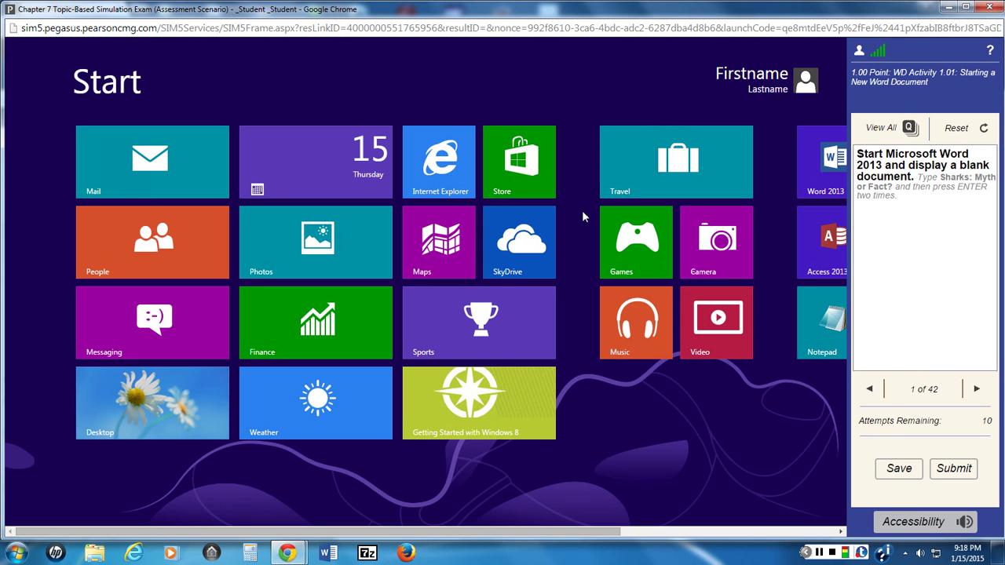
Step: Advance the exam to question 3 and save it for later
left_click(976, 390)
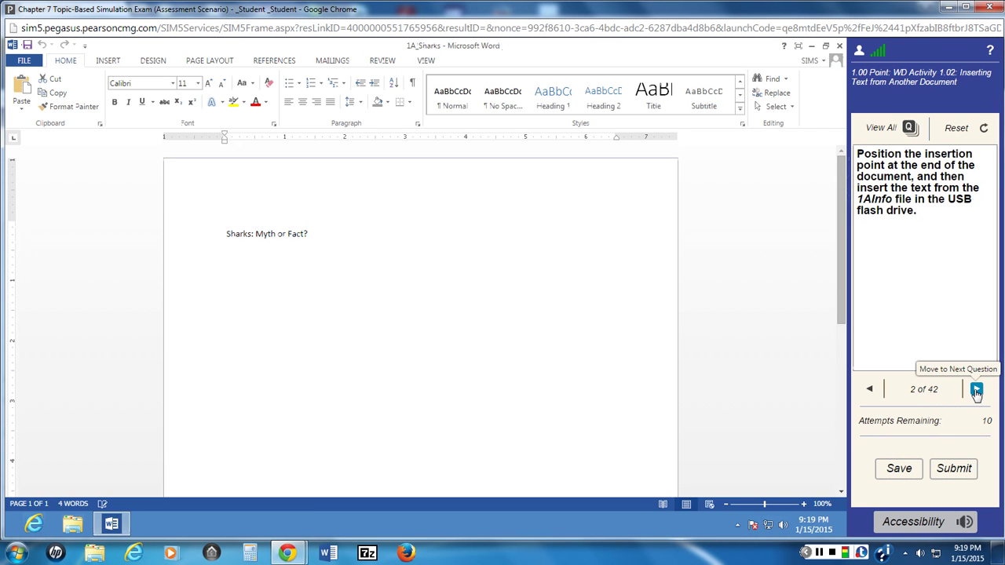
left_click(977, 390)
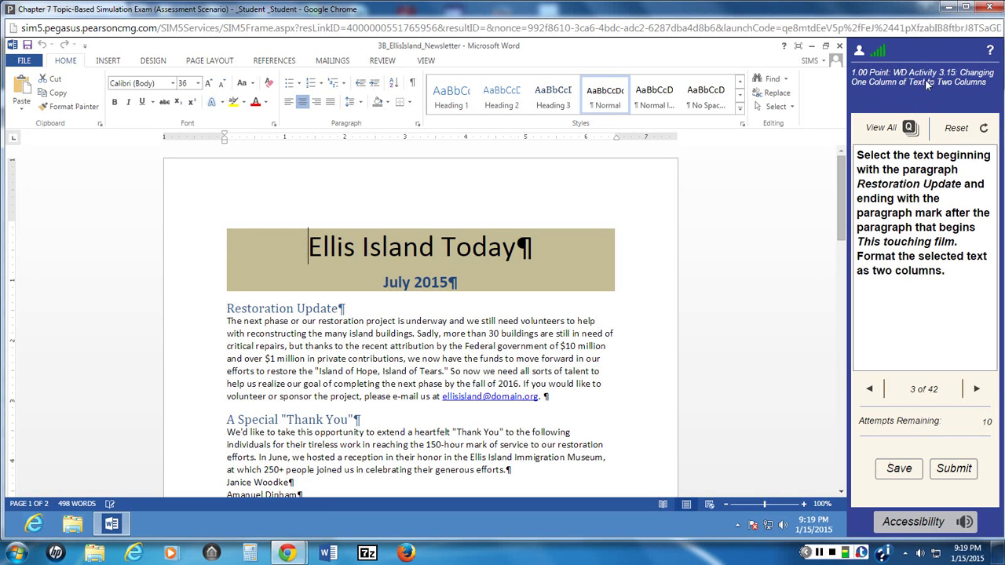
mouse_move(978, 297)
left_click(901, 470)
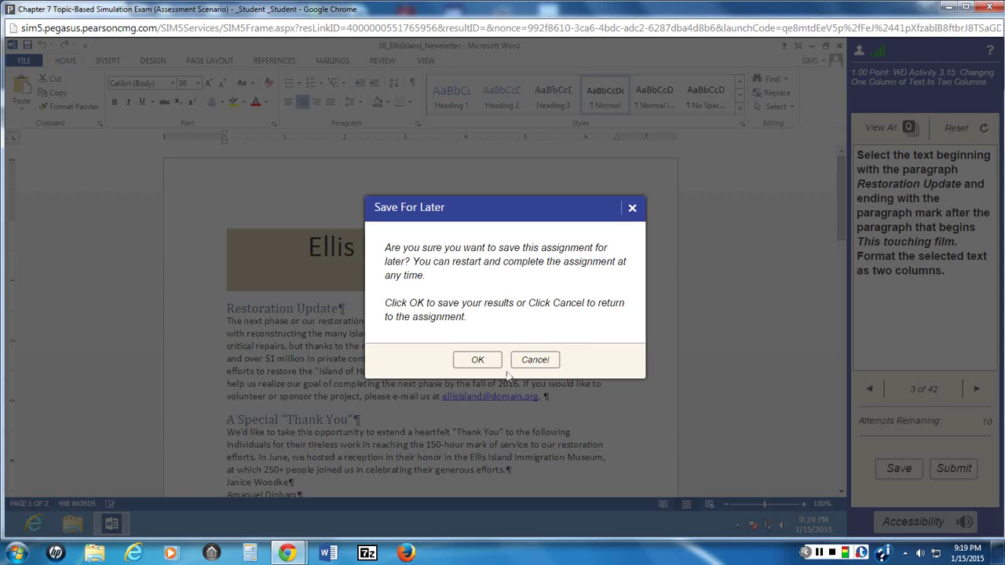
left_click(478, 360)
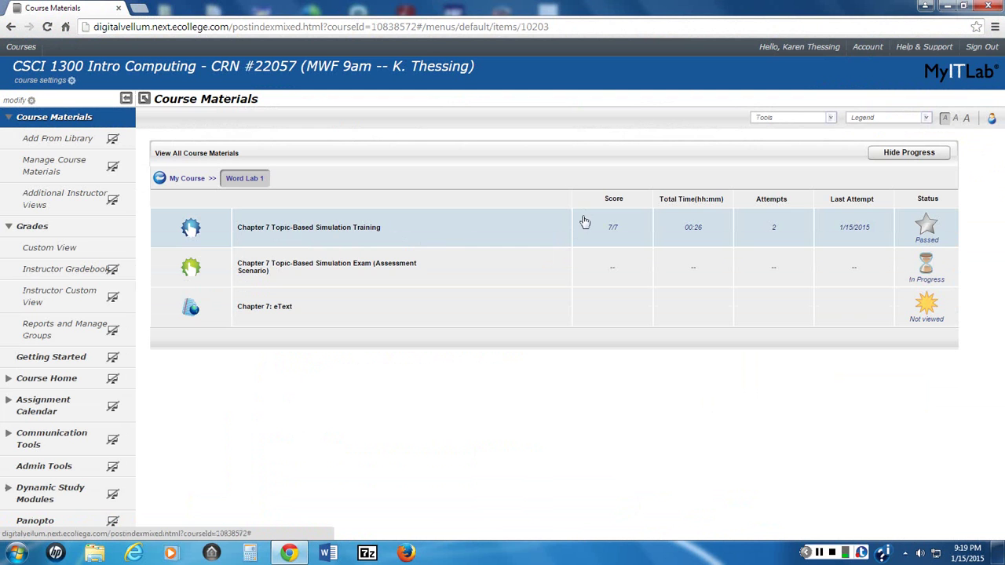
left_click(641, 244)
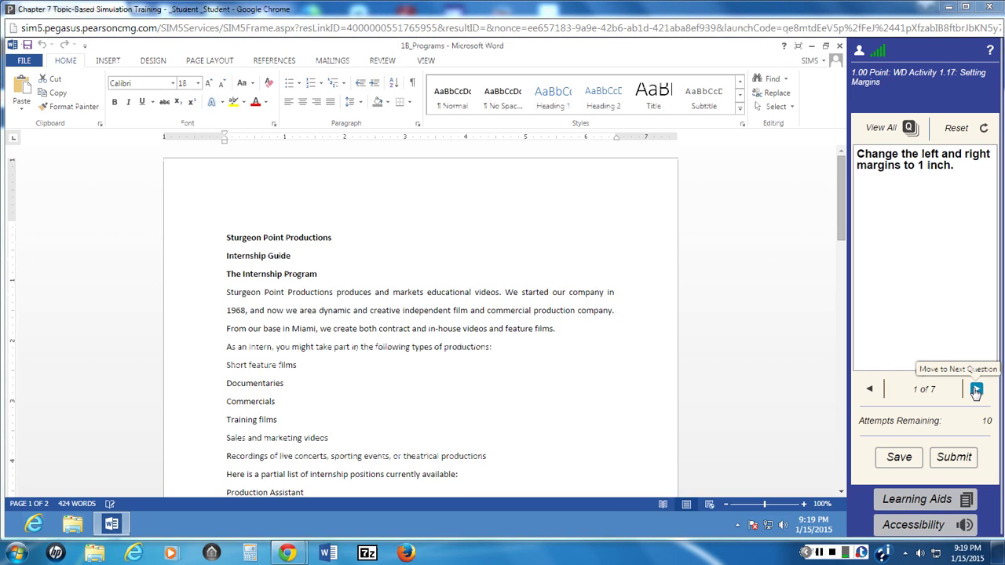
left_click(978, 391)
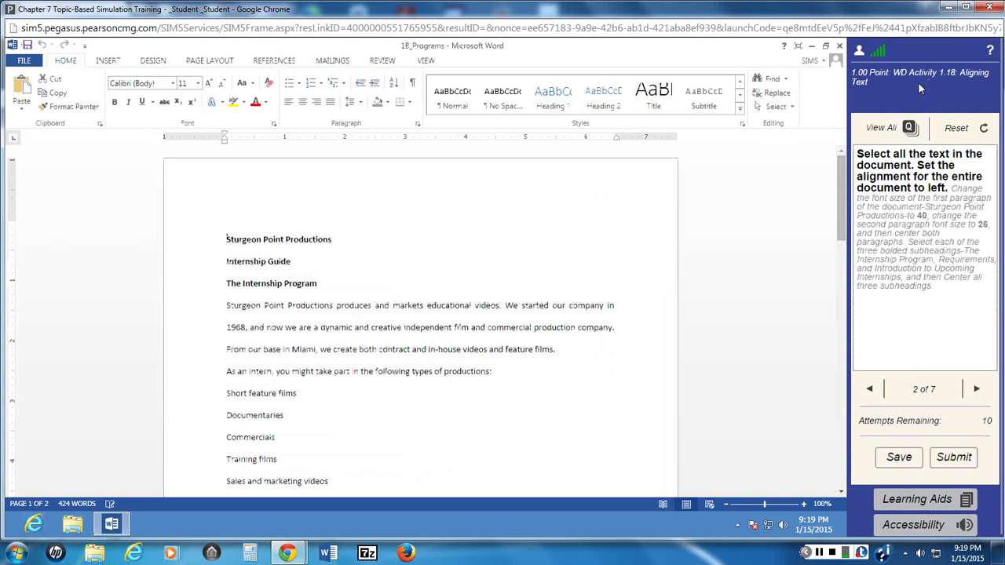
left_click(916, 505)
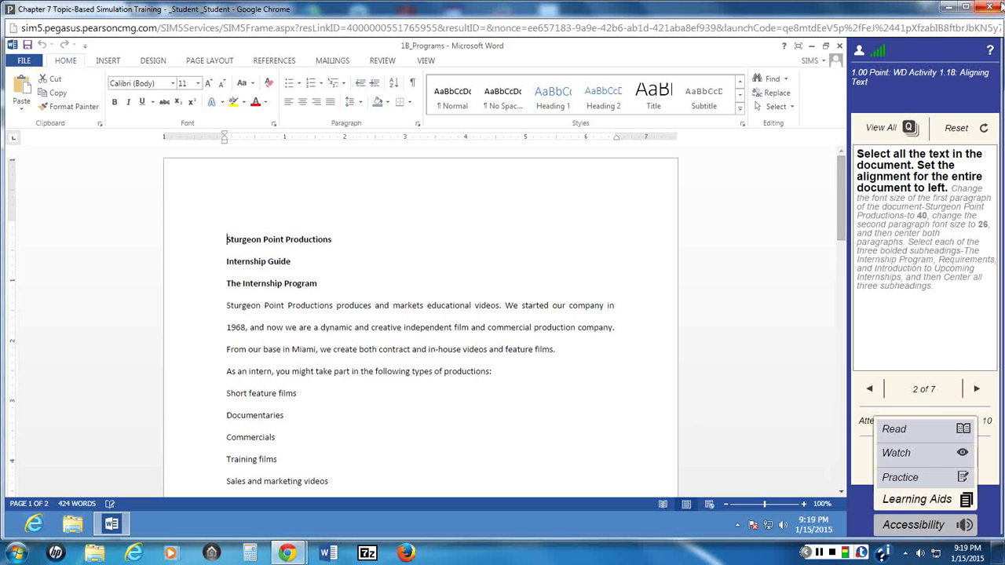
left_click(989, 9)
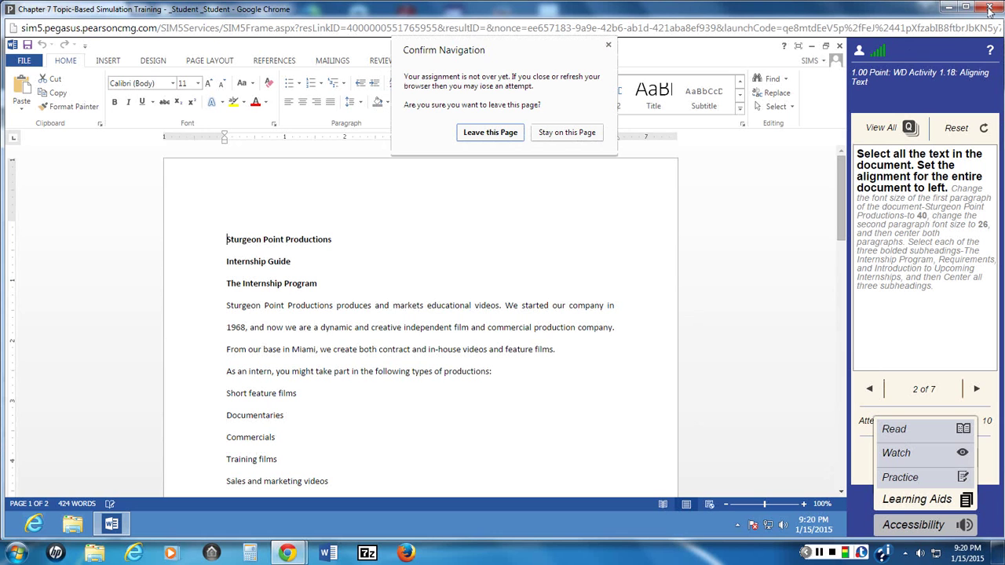
left_click(483, 130)
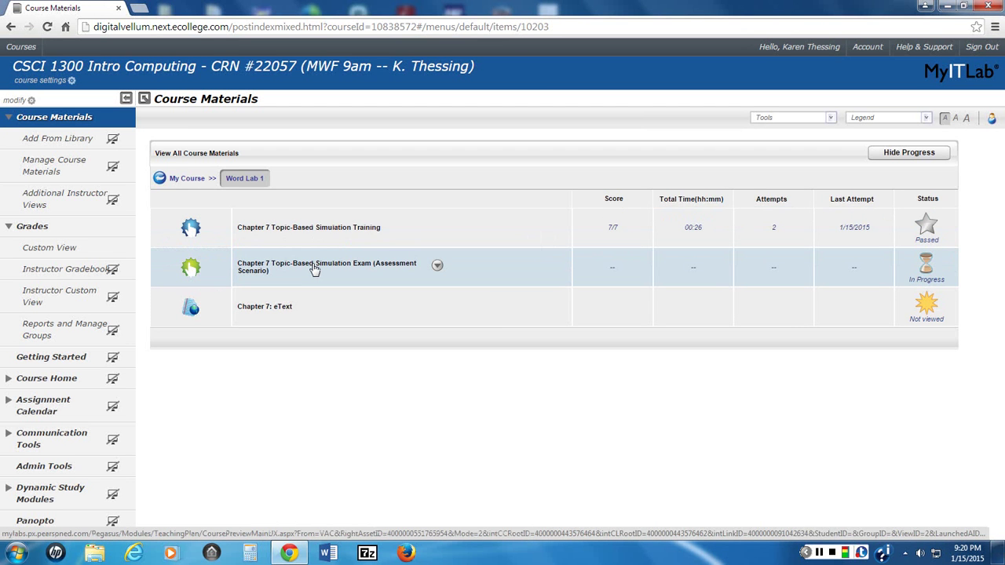
left_click(314, 269)
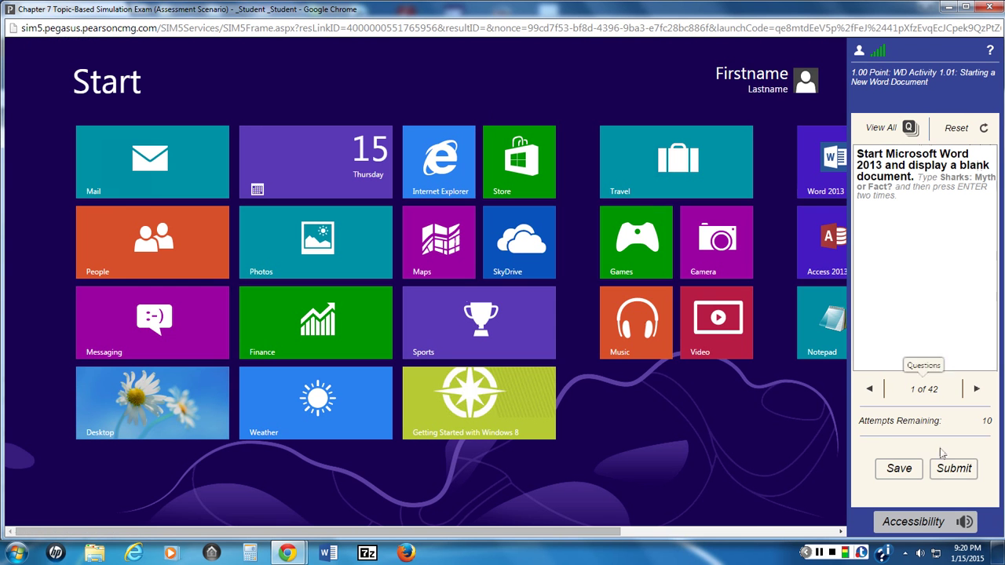
left_click(909, 475)
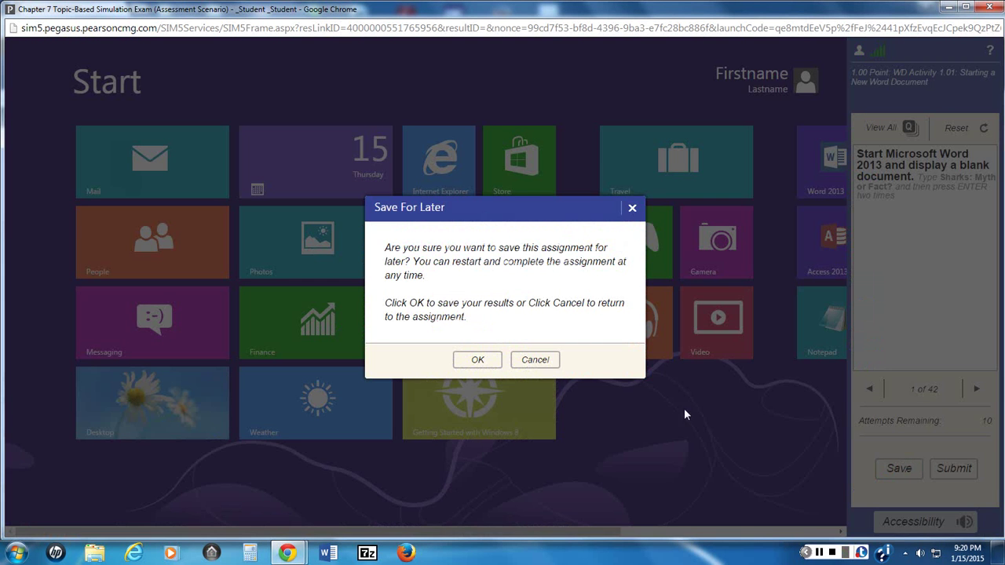
left_click(469, 363)
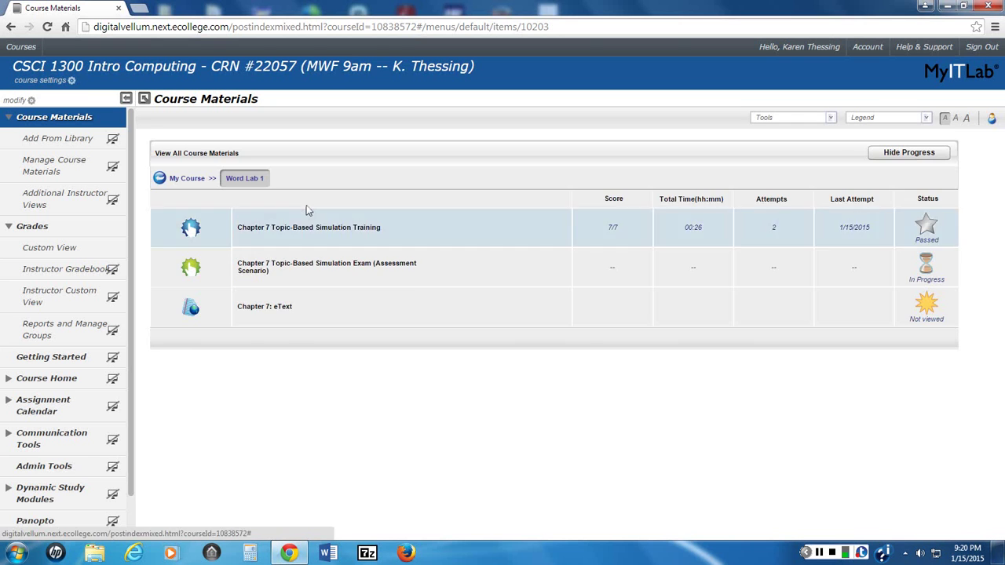
left_click(310, 271)
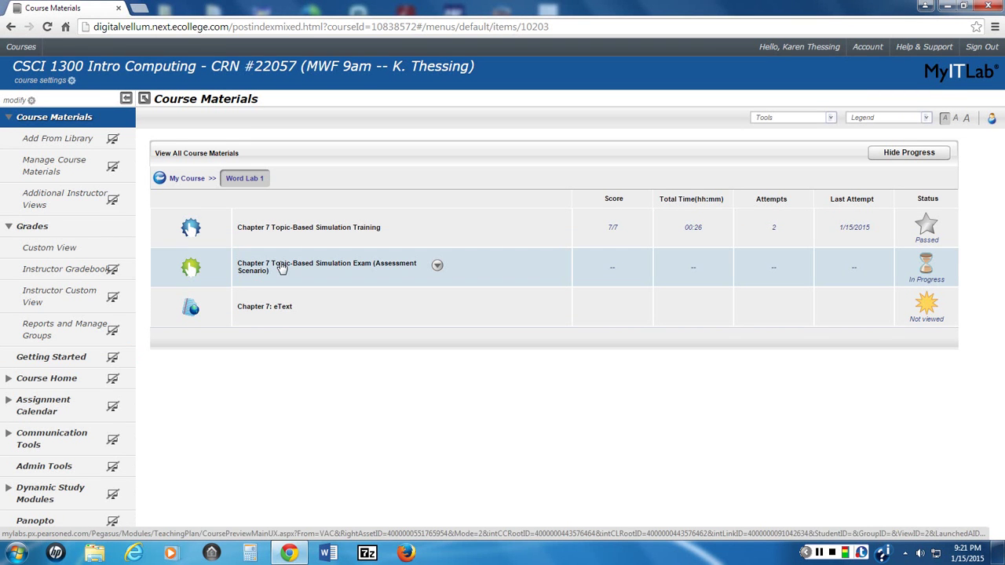
Step: Relaunch the in-progress Chapter 7 exam, then close its window
left_click(281, 268)
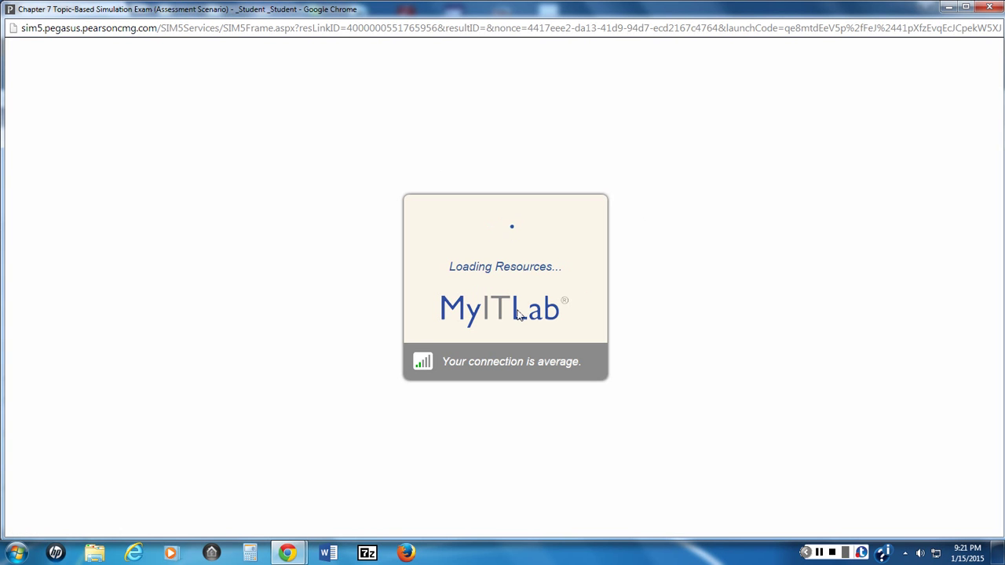
left_click(989, 8)
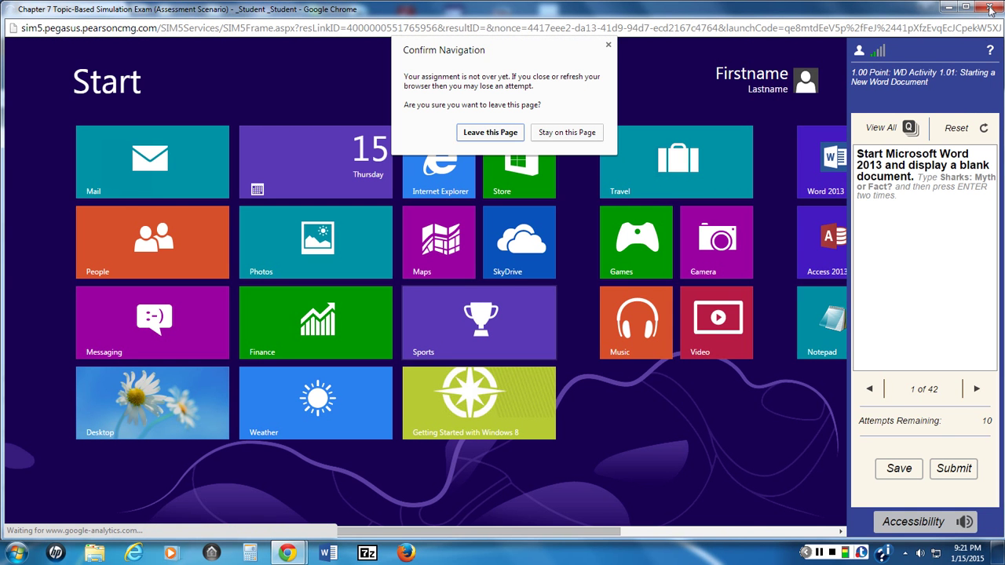